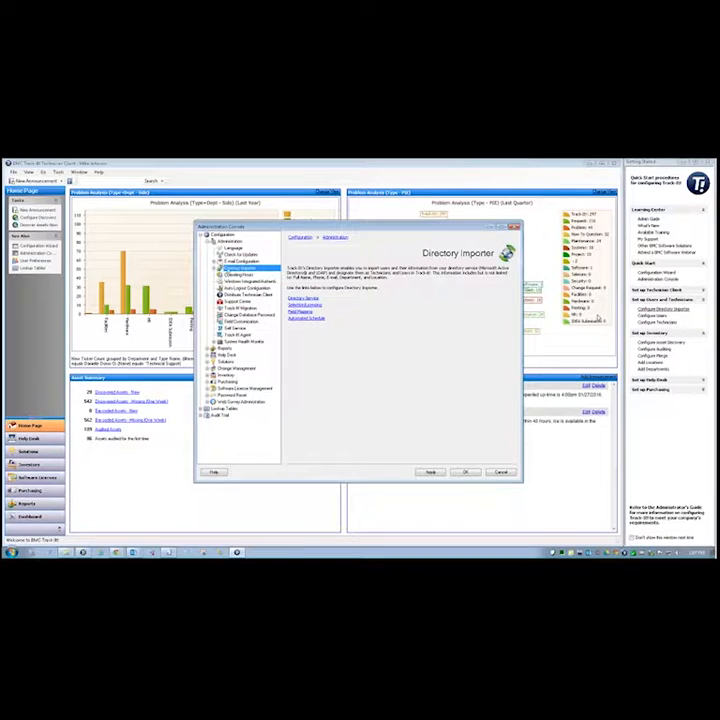
Close the Directory Importer settings without saving and open the Technicians lookup table in an enlarged Administration Console
left_click(501, 471)
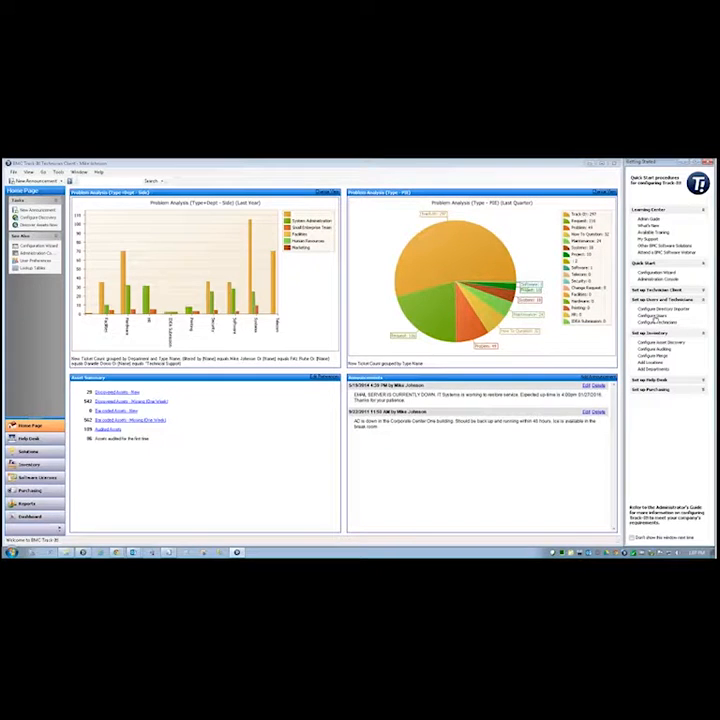
left_click(653, 316)
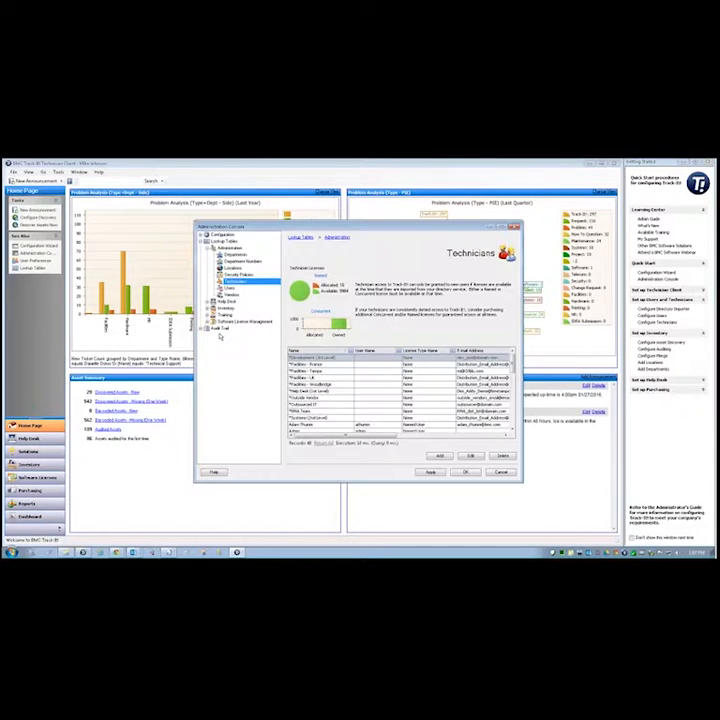
left_click_drag(521, 481, 571, 519)
left_click(323, 379)
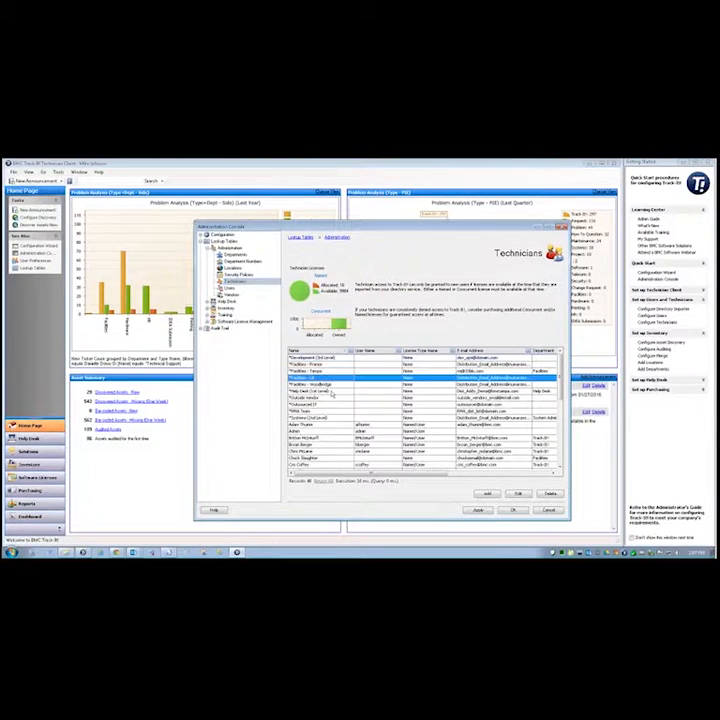
Open the *Help Desk (1st Level) technician record and examine its name, user name, hourly rate, comments and license type
left_click(332, 392)
double_click(332, 393)
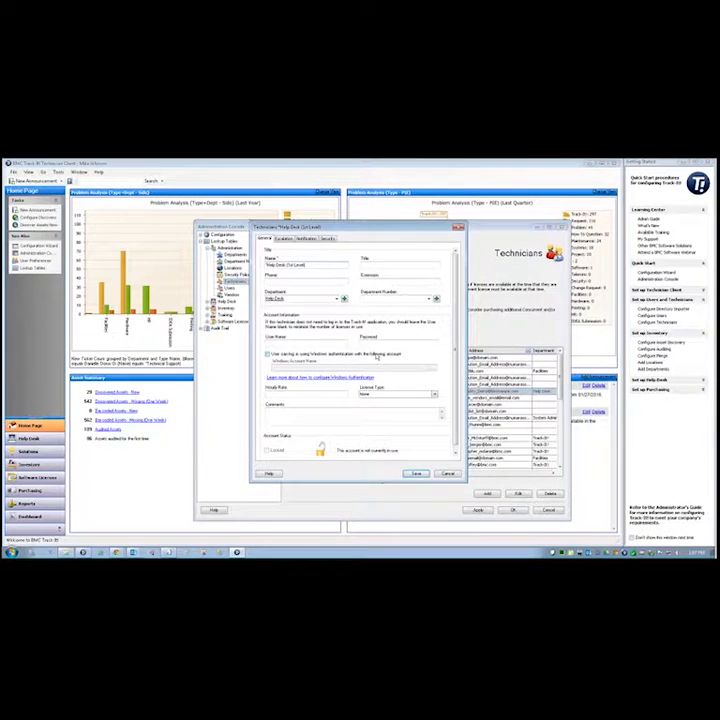
left_click_drag(332, 227, 325, 205)
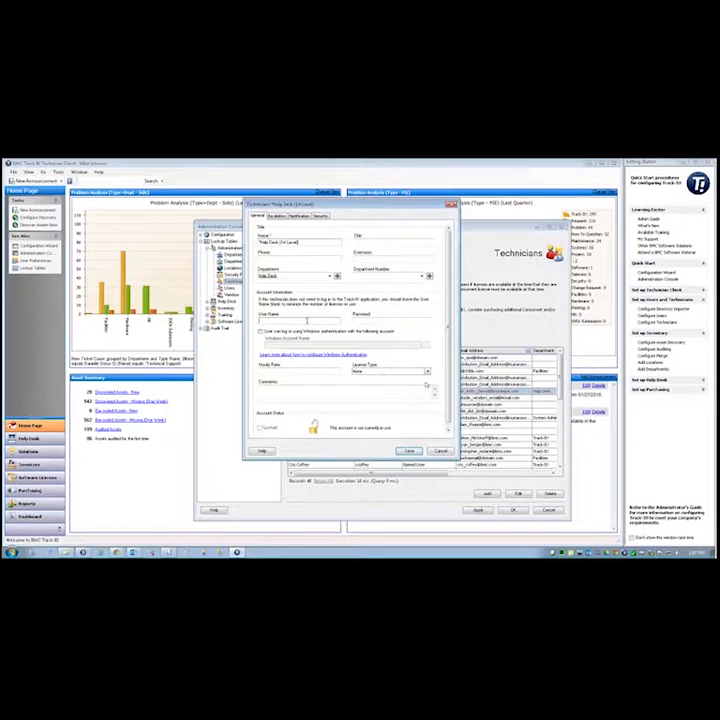
left_click(427, 372)
left_click(427, 372)
left_click(328, 372)
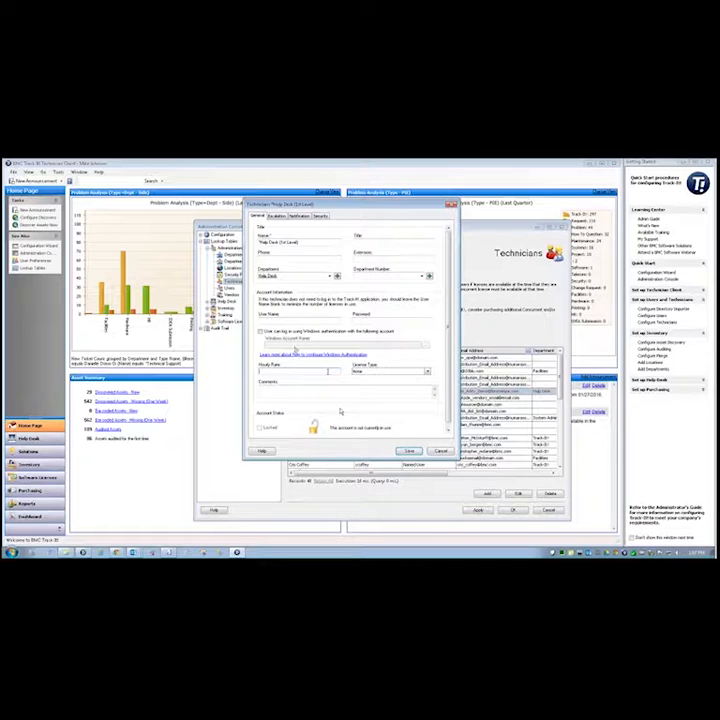
left_click(336, 391)
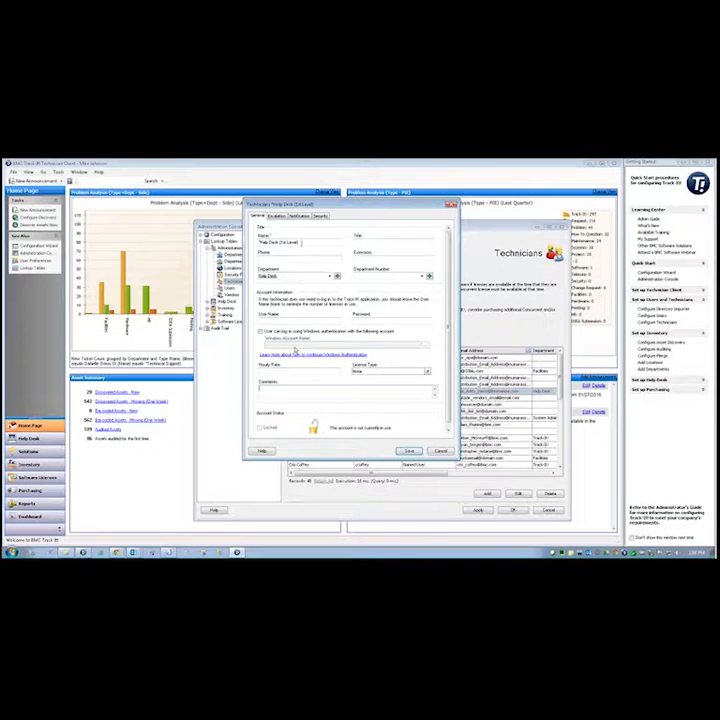
left_click(302, 242)
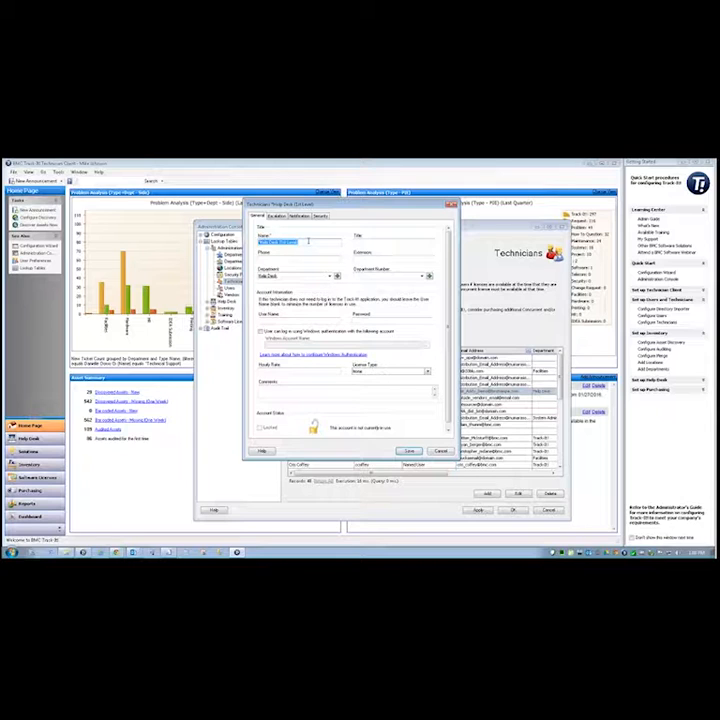
Check the notification e-mail address of the *Help Desk (1st Level) technician, and close the record without saving
left_click(299, 216)
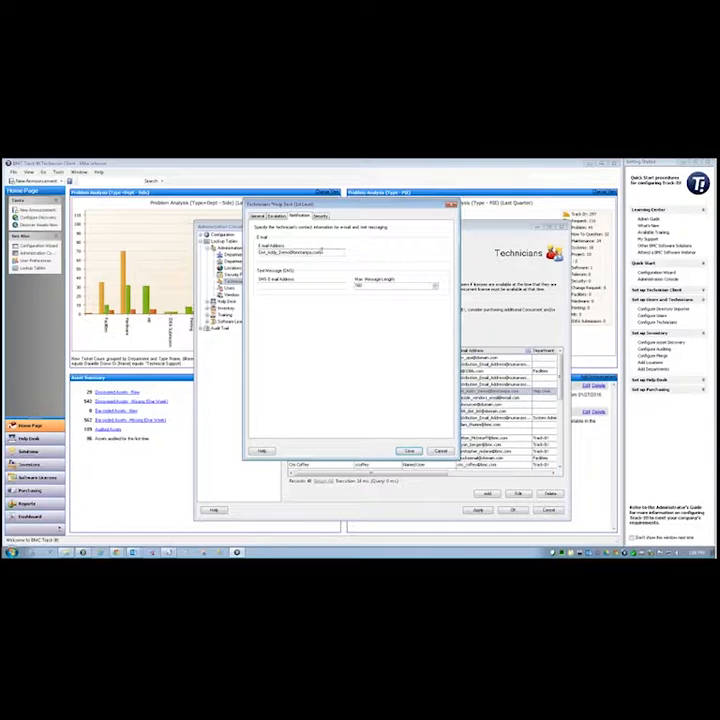
left_click_drag(322, 252, 258, 253)
left_click(442, 451)
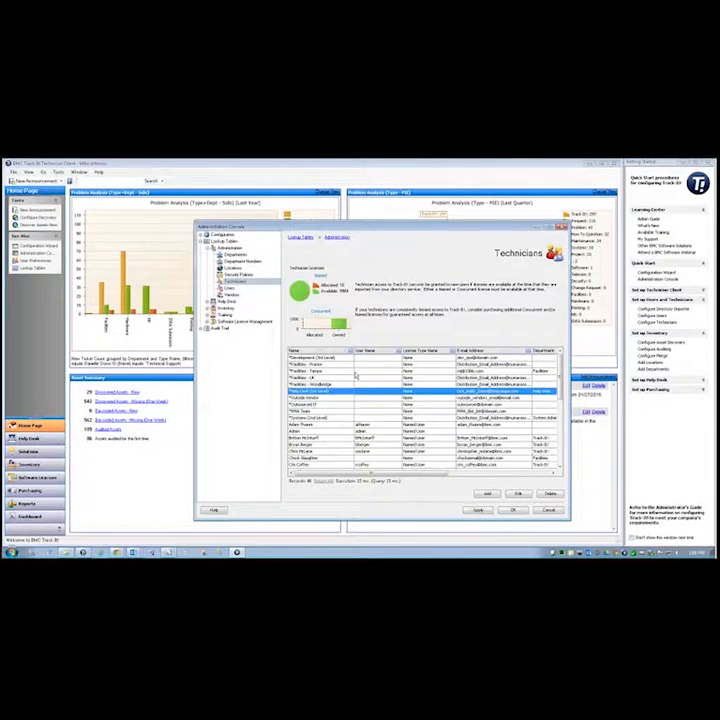
Review the *Facilities - Tampa technician's user name, license type and notification e-mail address, and close the record without saving
double_click(355, 372)
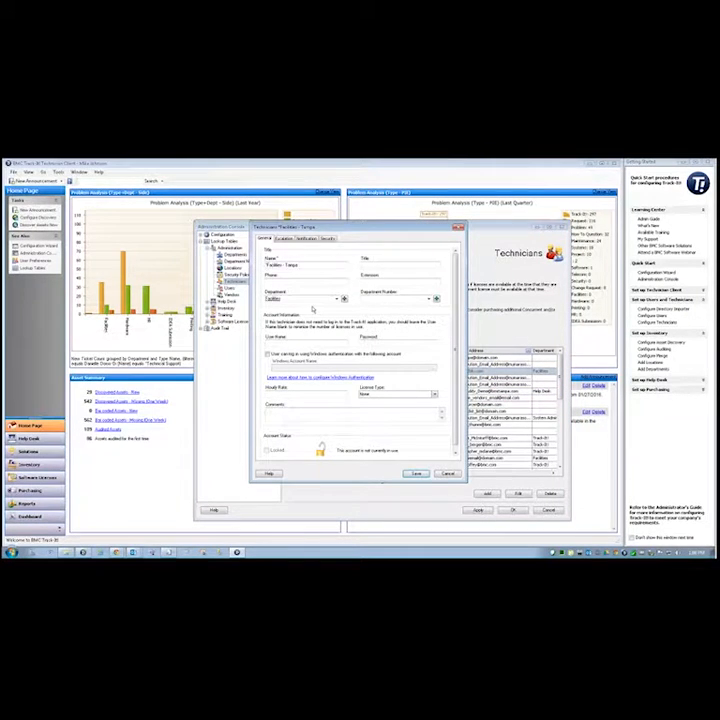
left_click(303, 342)
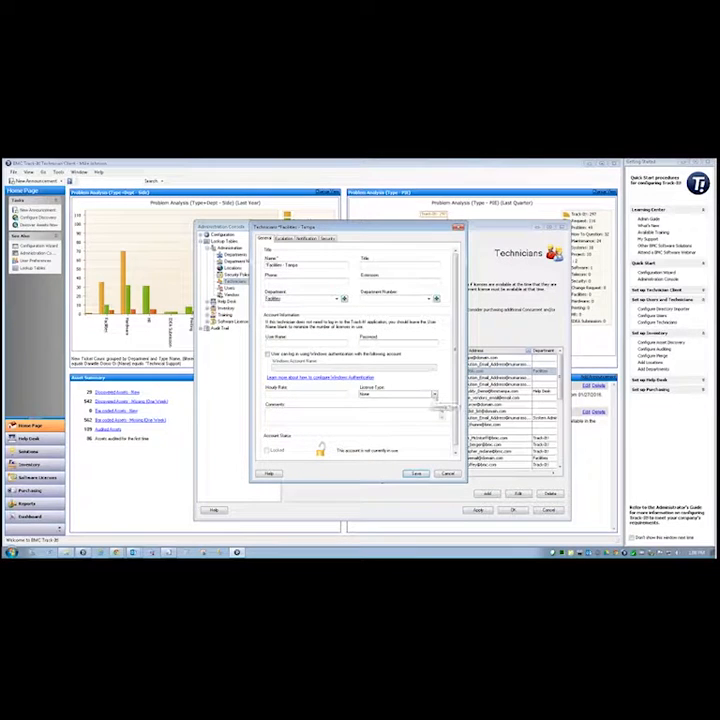
left_click(434, 394)
left_click(434, 395)
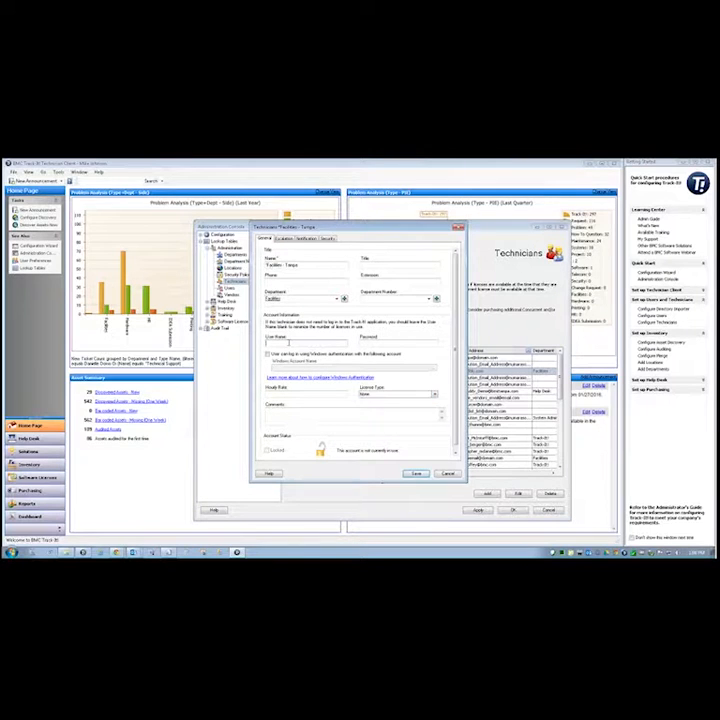
left_click(306, 239)
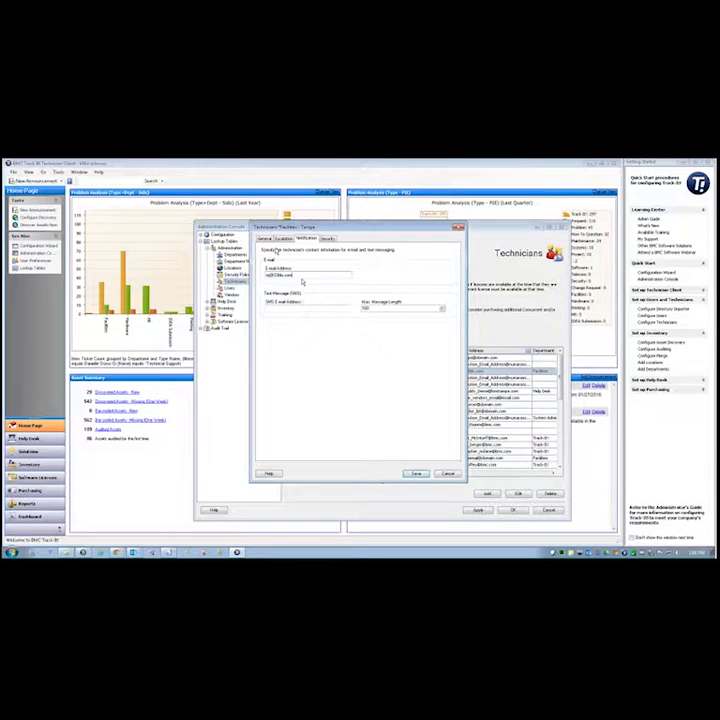
left_click(265, 240)
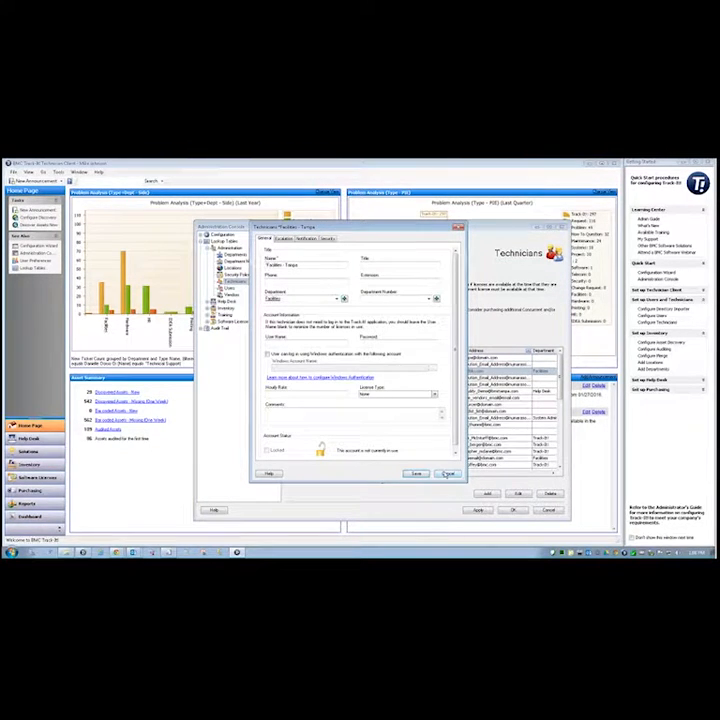
left_click(447, 474)
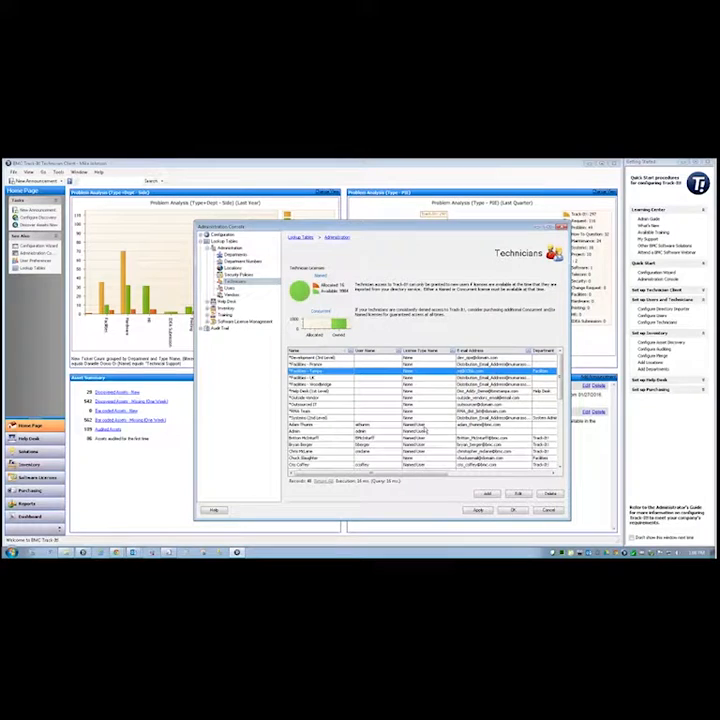
Review the *Facilities - Woodbridge and *Systems (2nd Level) technician records, and leave the Administration Console without saving
double_click(338, 385)
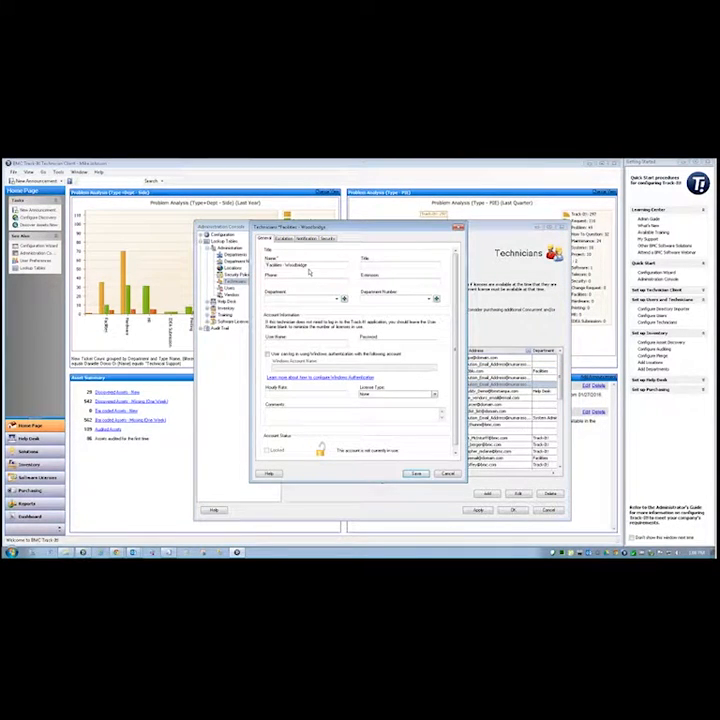
left_click(448, 474)
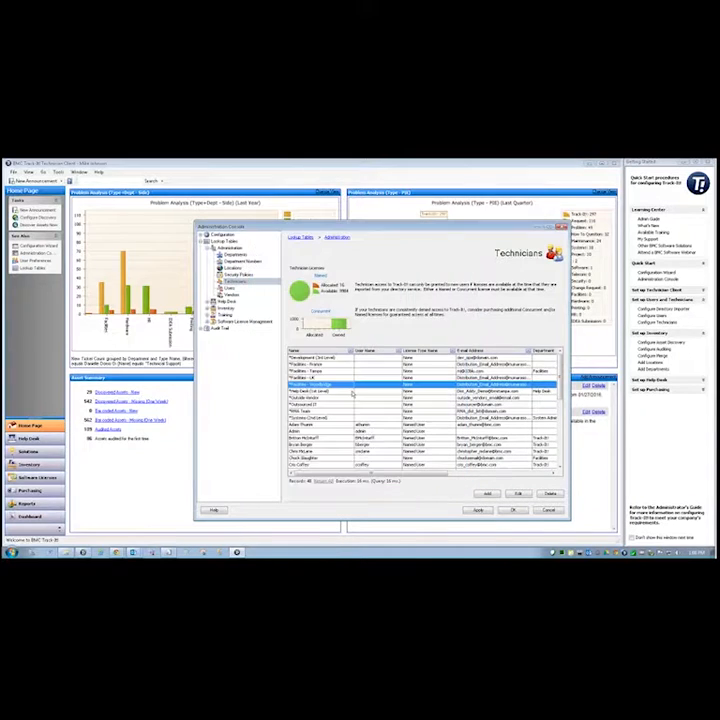
left_click(352, 398)
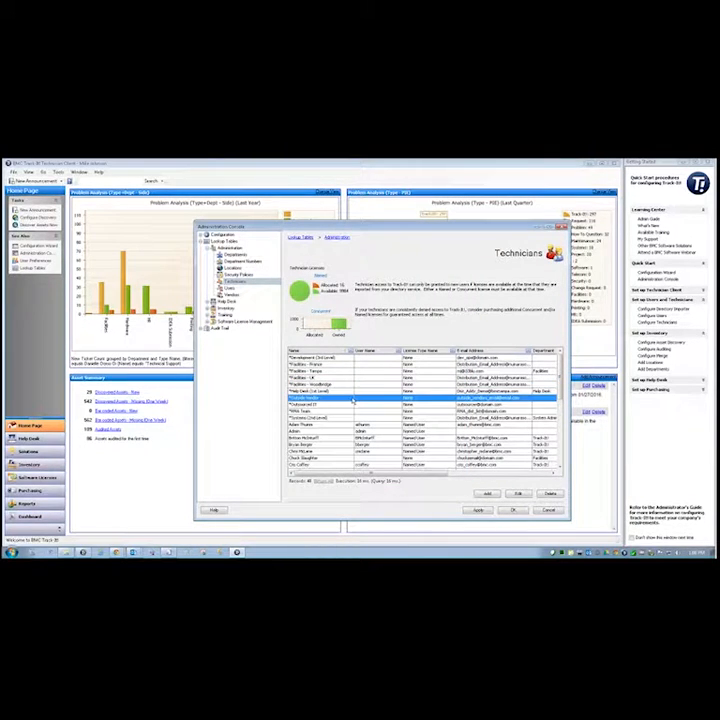
left_click(348, 411)
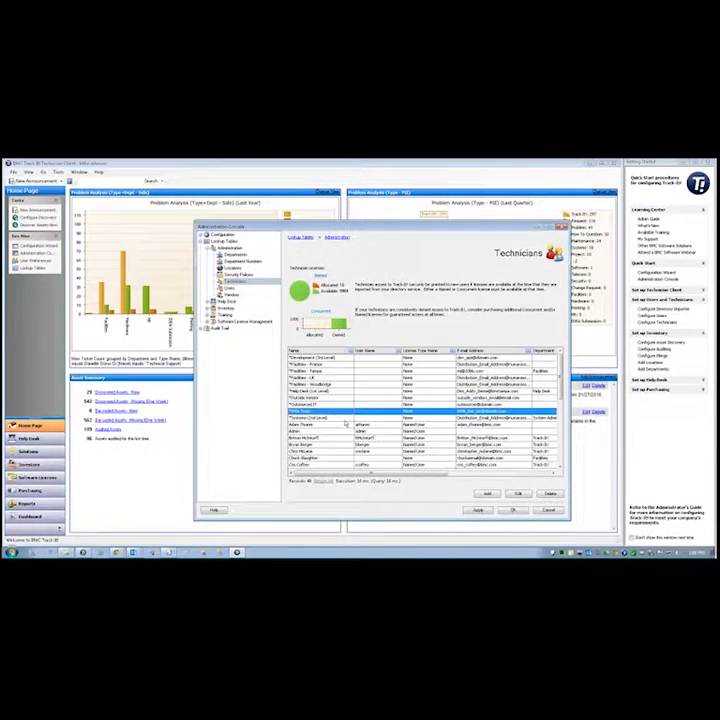
double_click(346, 418)
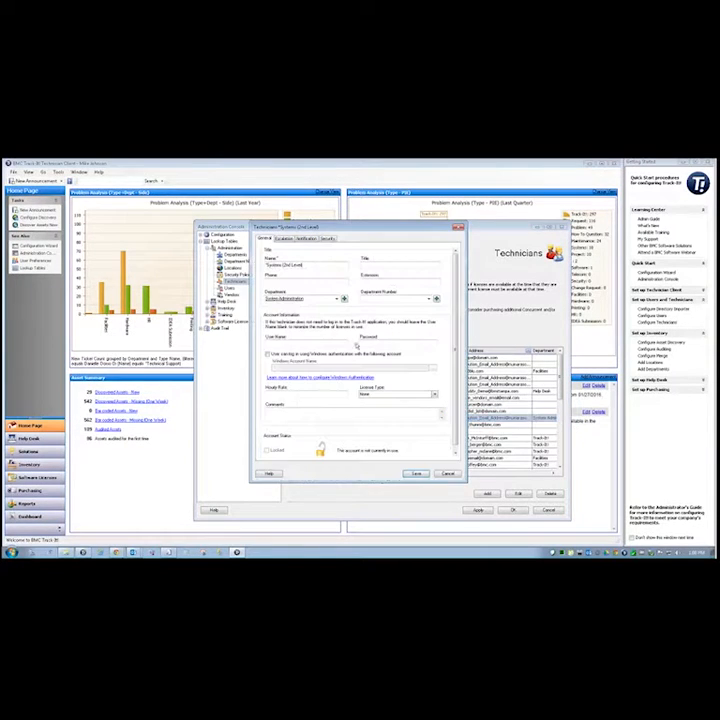
left_click(448, 476)
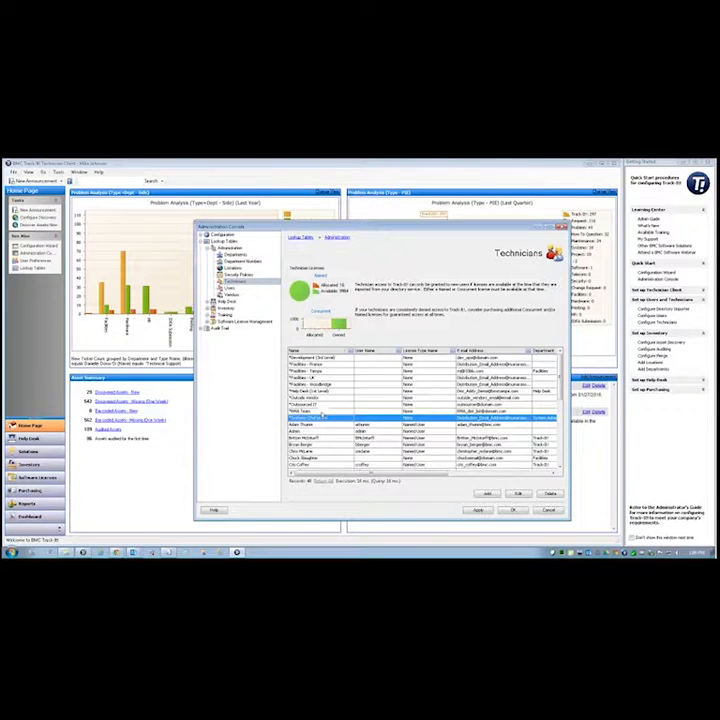
left_click(332, 376)
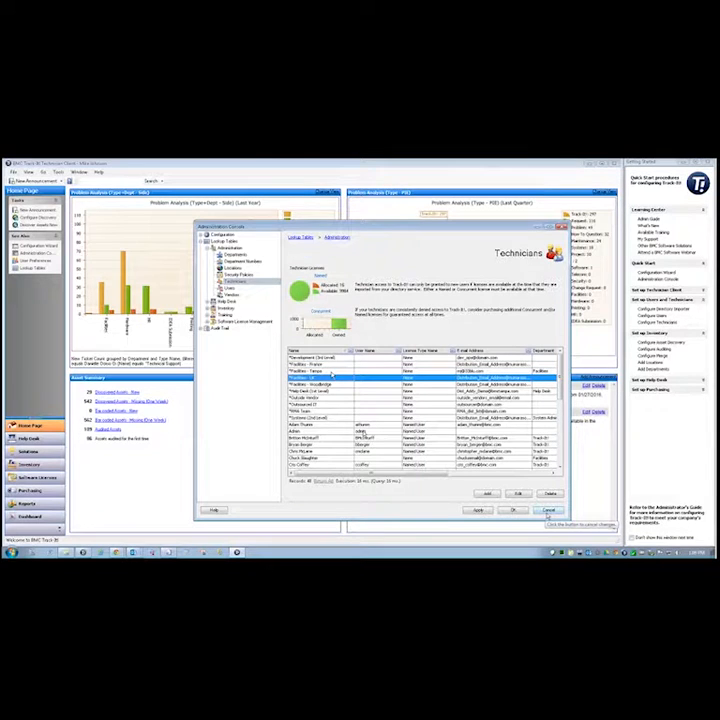
left_click(548, 511)
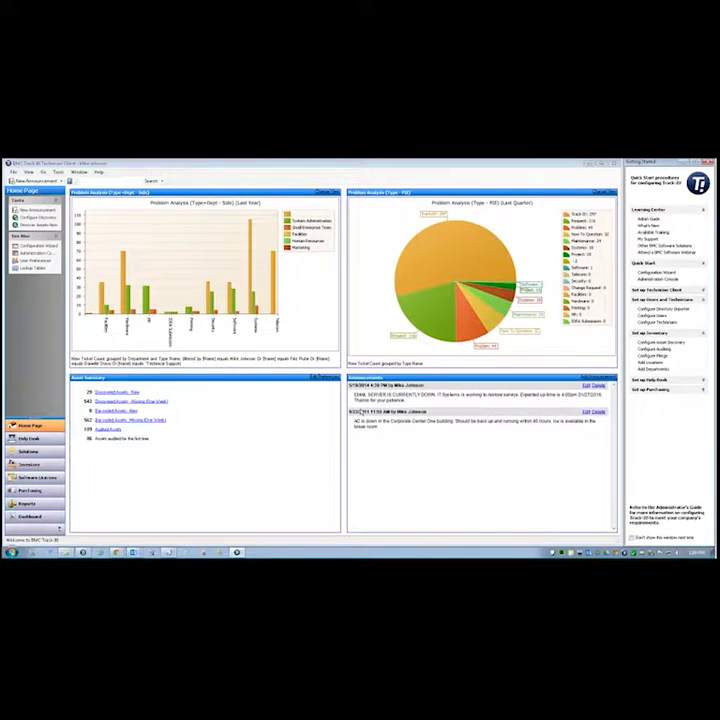
From the Help Desk module, view the Skill Routing Policies lookup table in the Administration Console, and close the console without saving
left_click(36, 438)
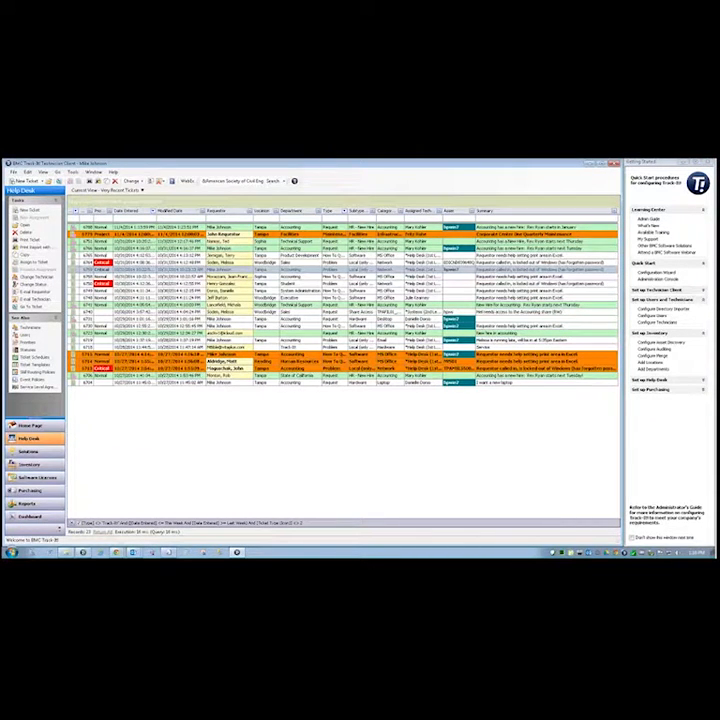
left_click(73, 172)
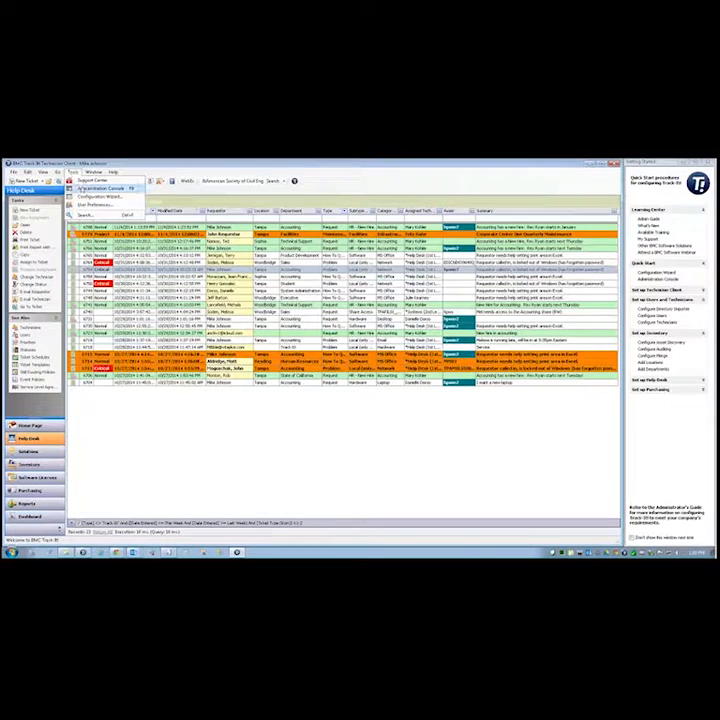
left_click(100, 188)
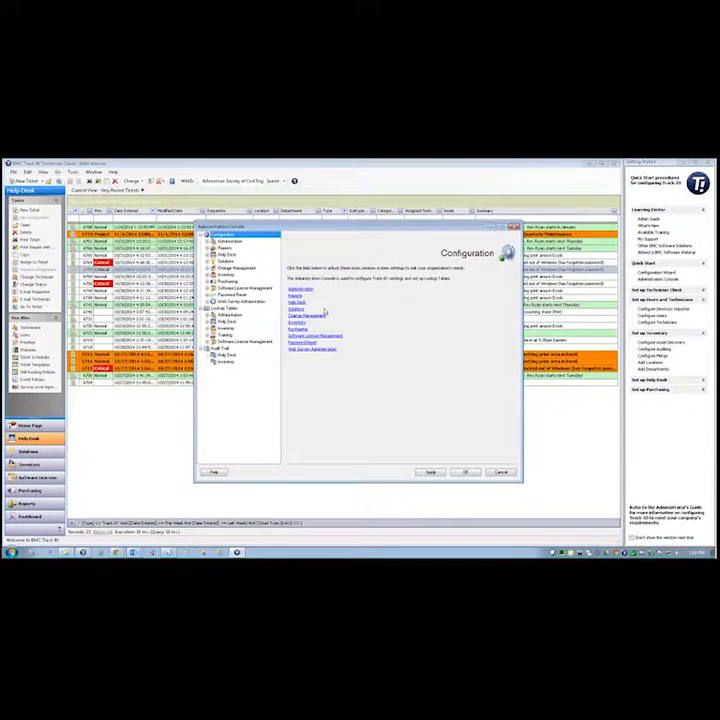
left_click(209, 321)
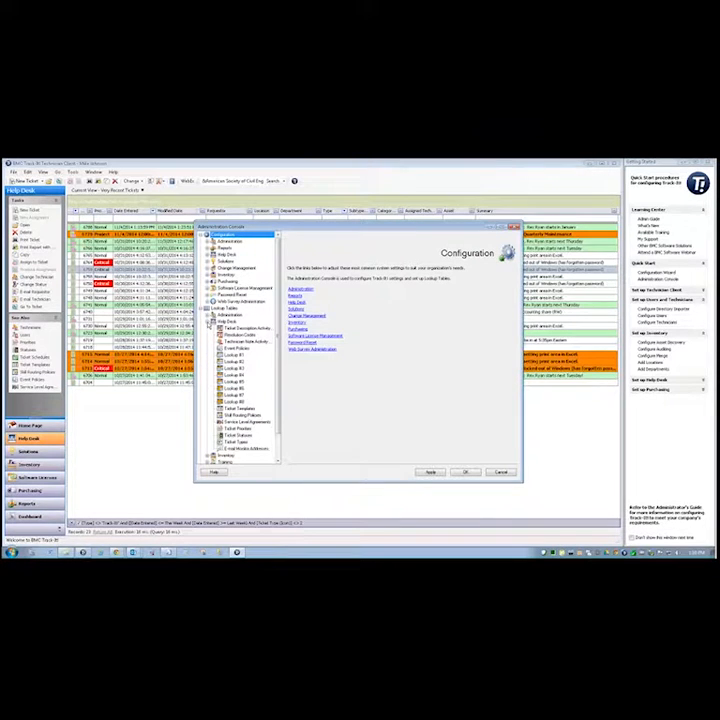
left_click(242, 415)
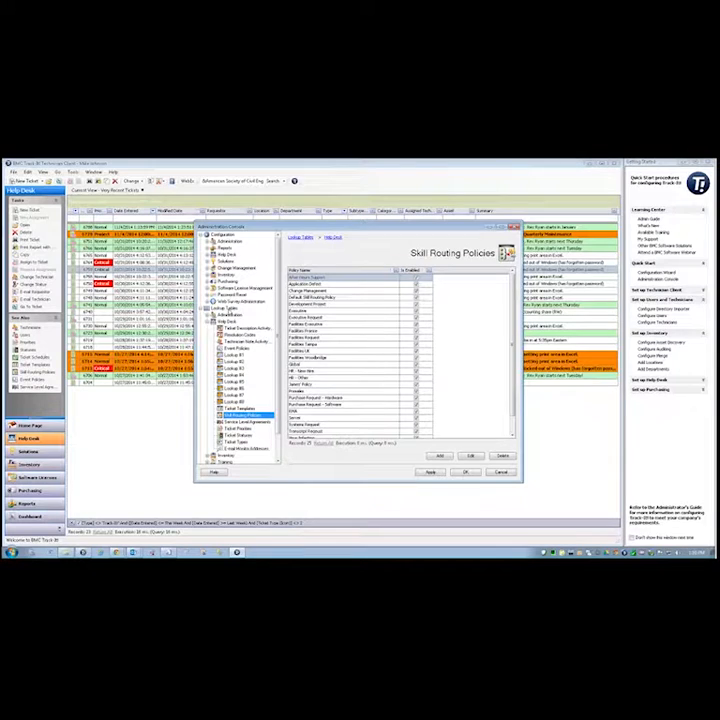
left_click(500, 472)
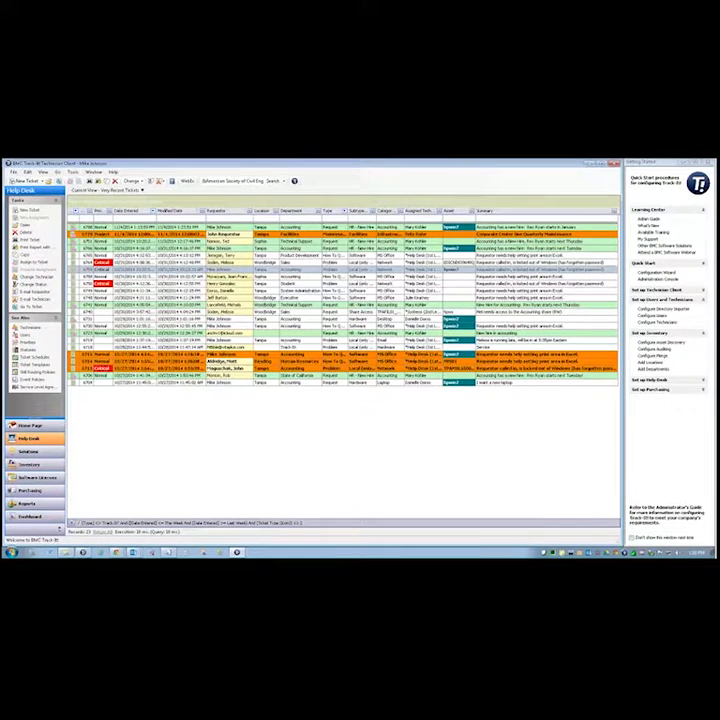
Expand the Help Desk setup links, reopen Skill Routing Policies from the Help Desk module and open the Default Skill Routing Policy
left_click(703, 381)
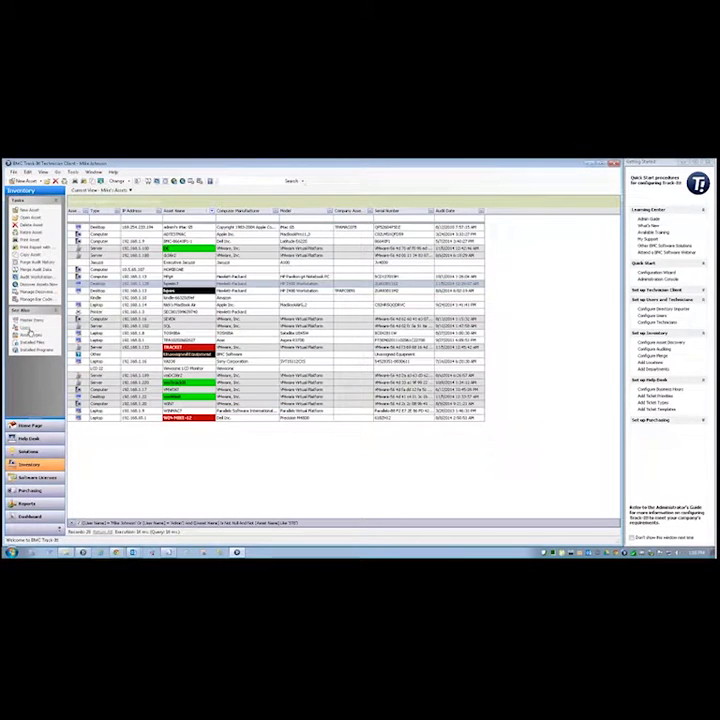
left_click(35, 438)
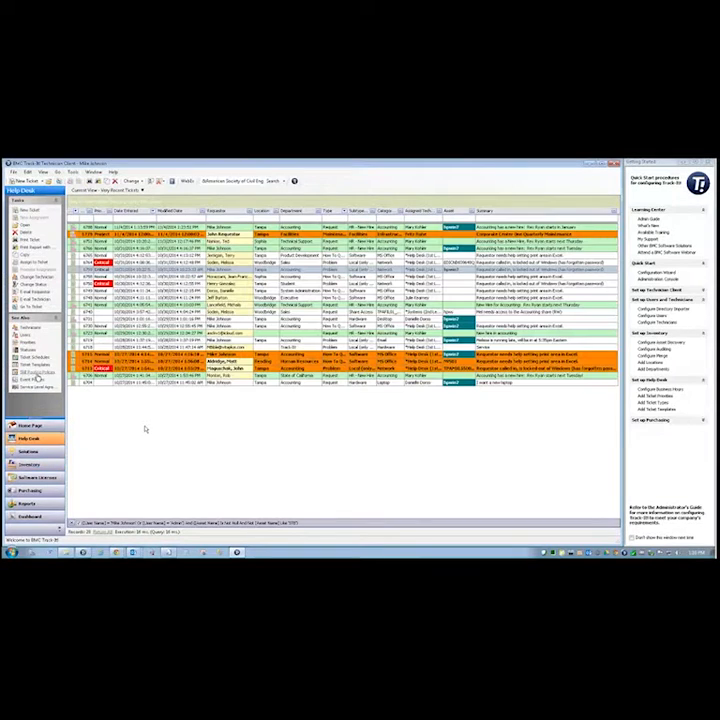
left_click(38, 374)
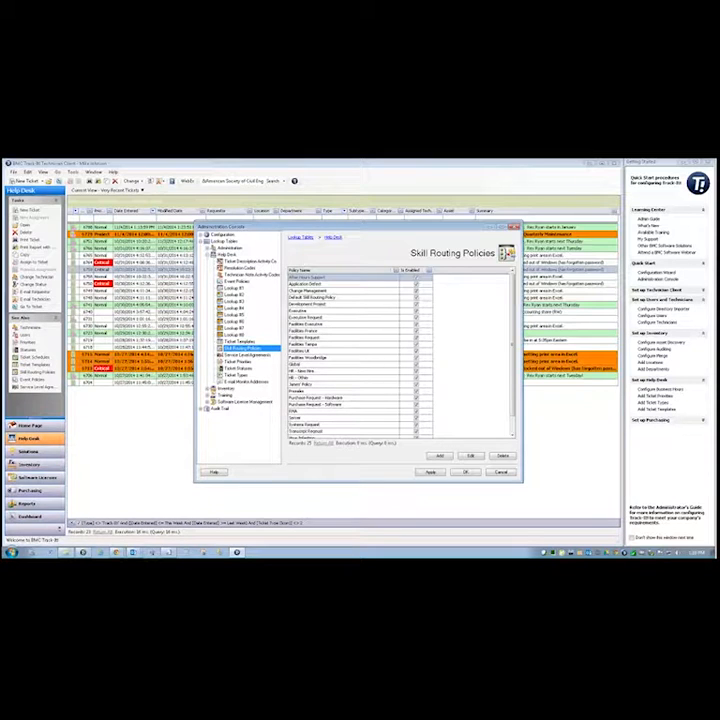
double_click(344, 298)
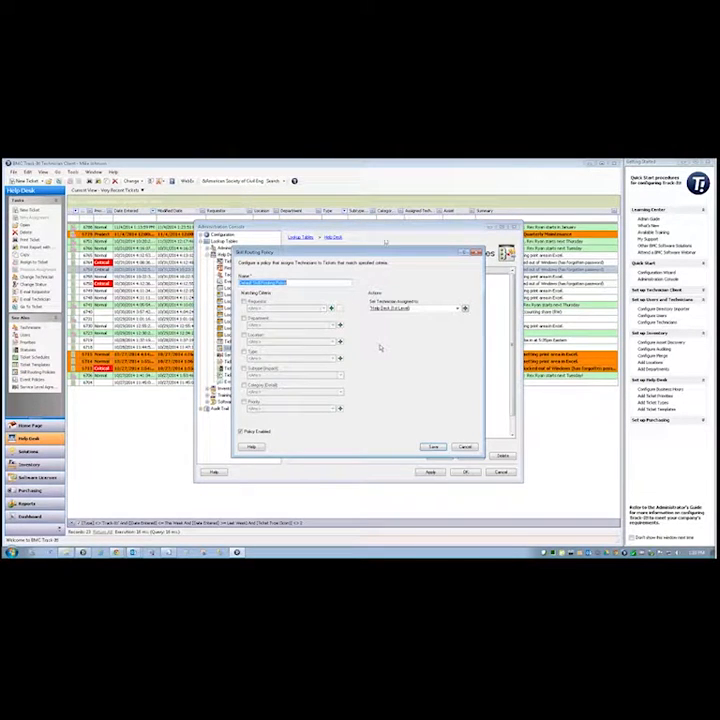
left_click_drag(386, 250, 460, 207)
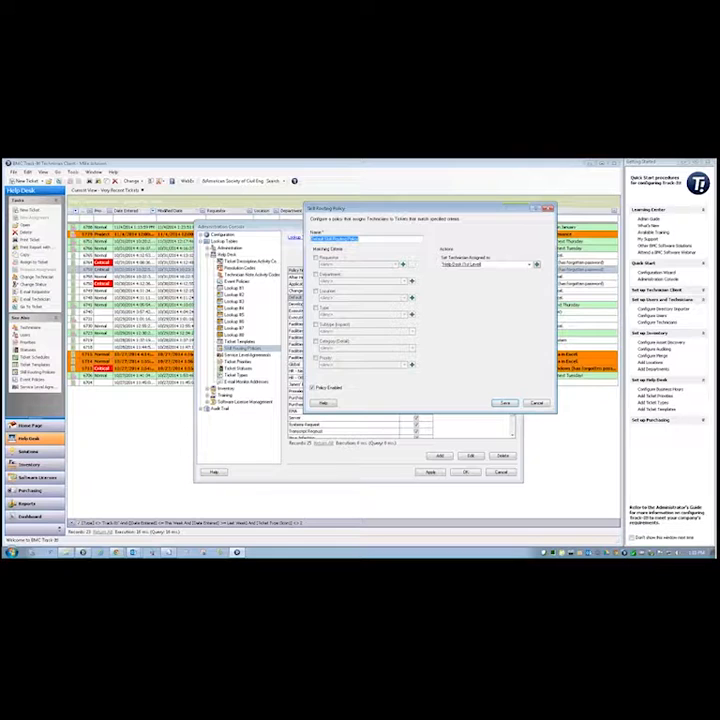
Review the name and assigned technician of the Default Skill Routing Policy, and close it without saving
left_click(361, 240)
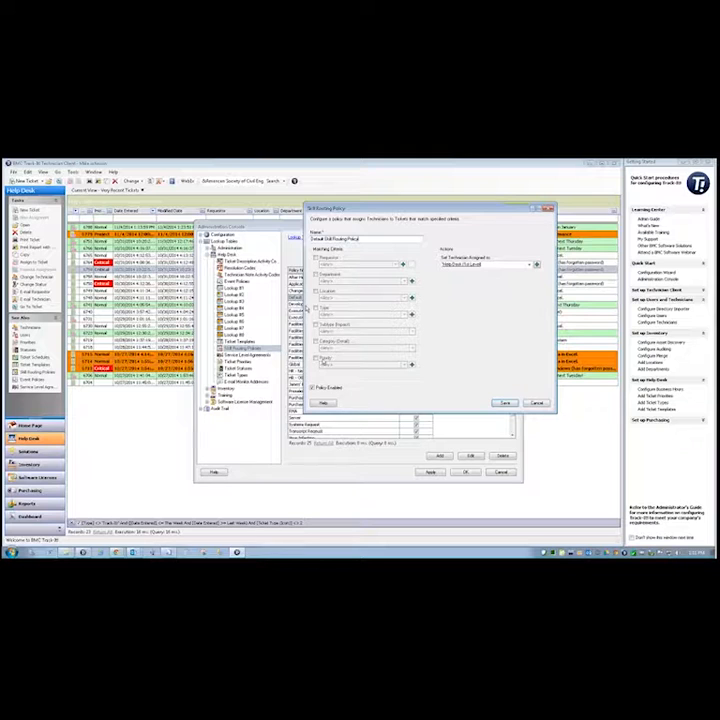
left_click(511, 268)
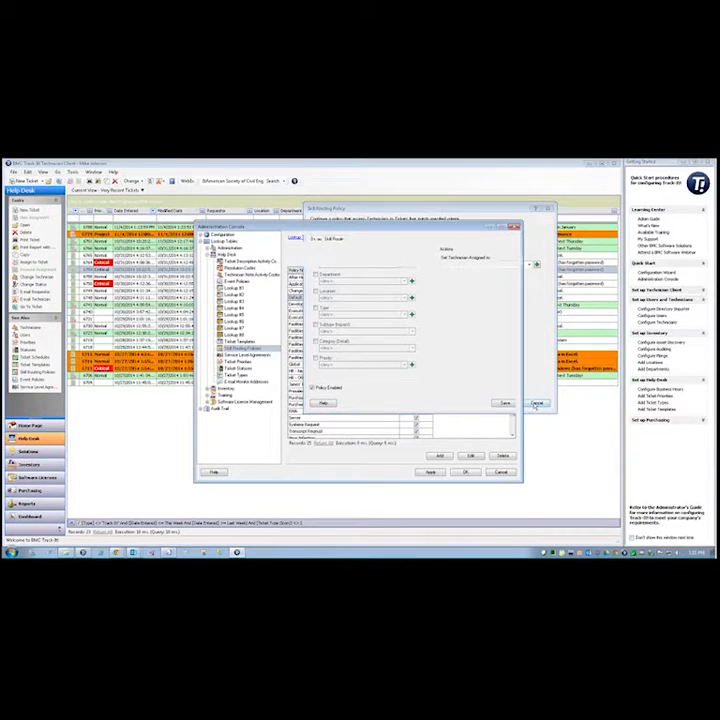
left_click(537, 403)
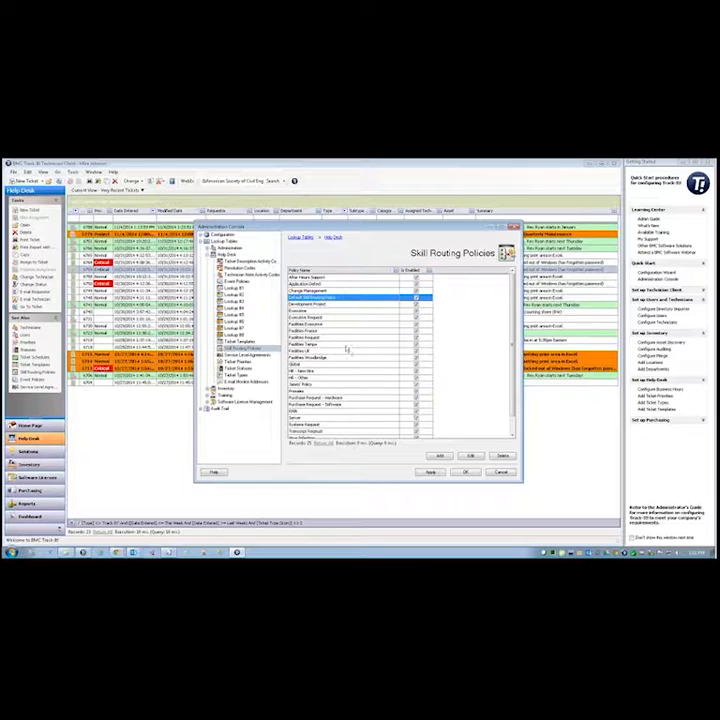
Open the Facilities Tampa skill routing policy, review its assigned technician and subtype criterion, and close it without saving
double_click(345, 344)
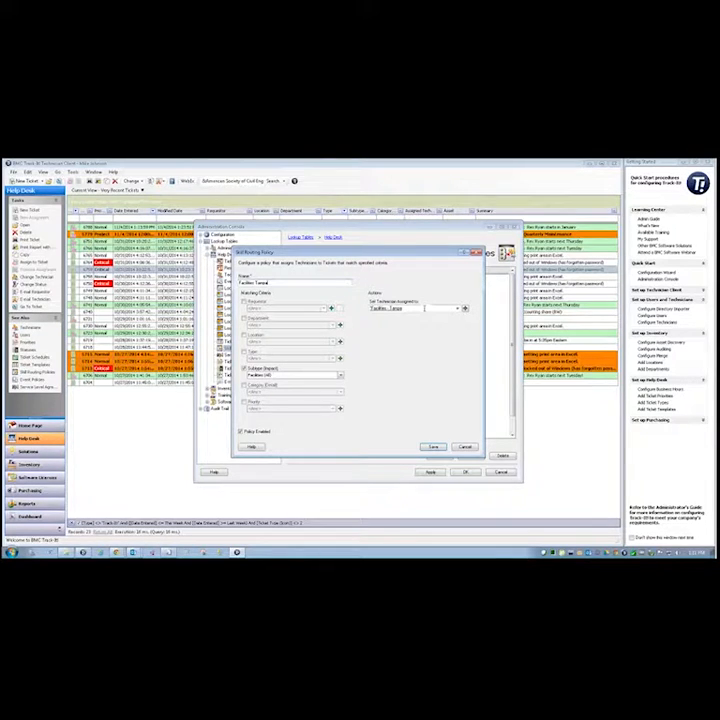
left_click(400, 308)
left_click(403, 308)
left_click(340, 375)
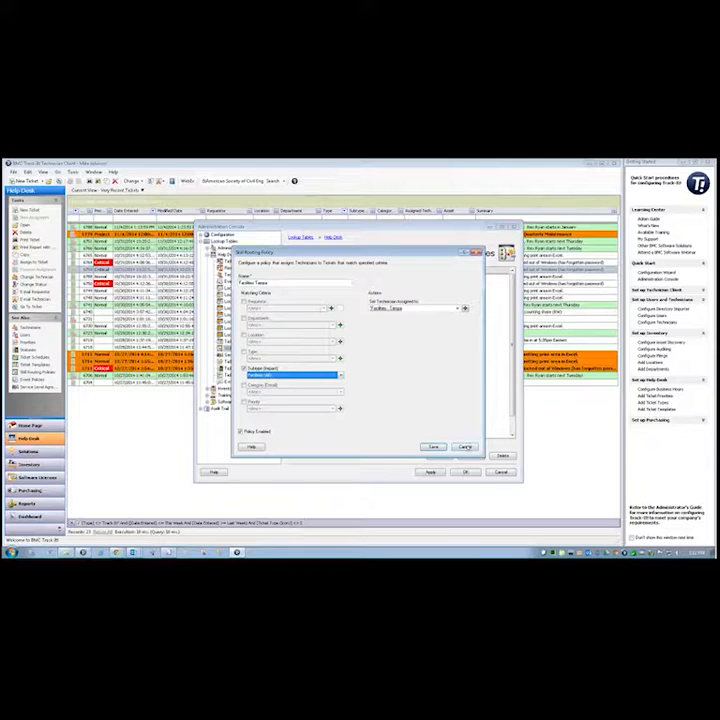
left_click(466, 447)
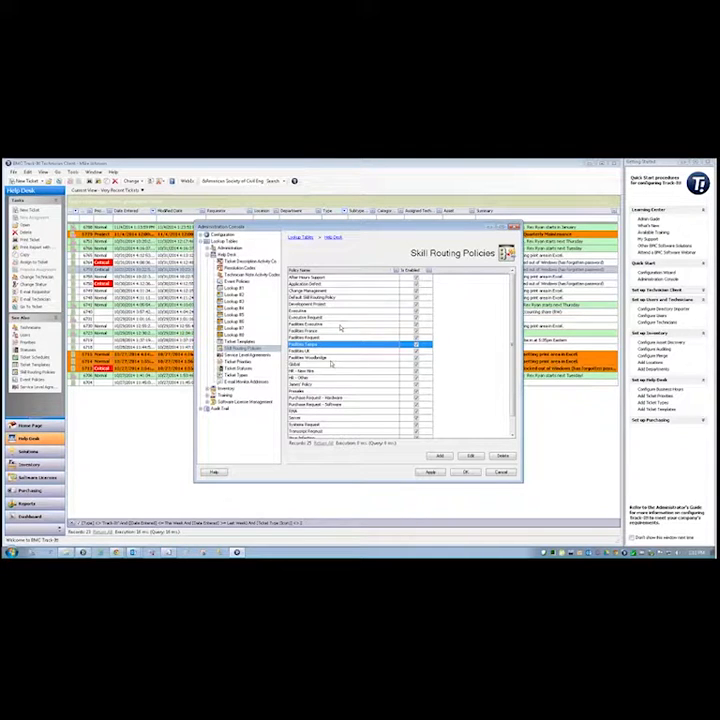
Open the Facilities Woodbridge skill routing policy and review its subtype and location matching criteria
double_click(330, 357)
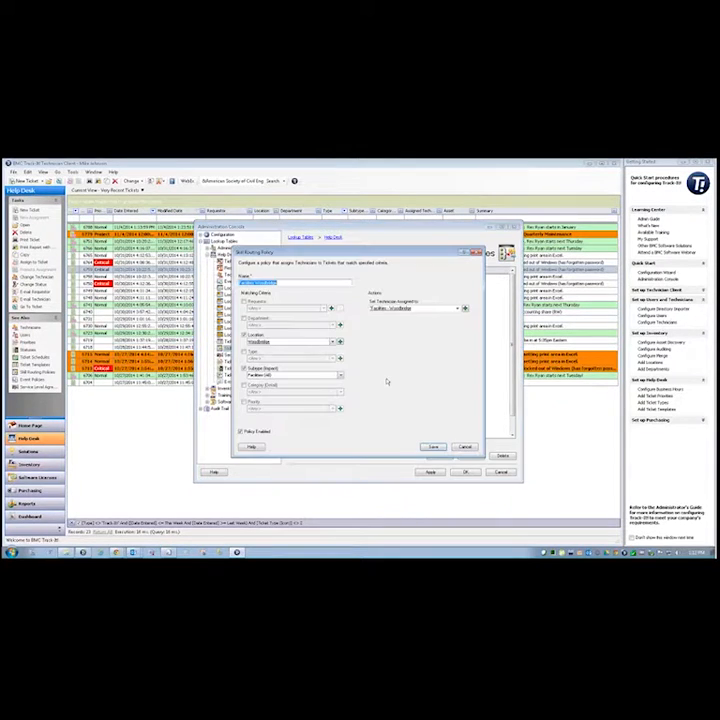
left_click(387, 382)
left_click(311, 374)
left_click(291, 376)
left_click(300, 342)
left_click(431, 345)
Look through the technicians available for assignment in the Facilities Woodbridge policy, and close it without saving
left_click(455, 311)
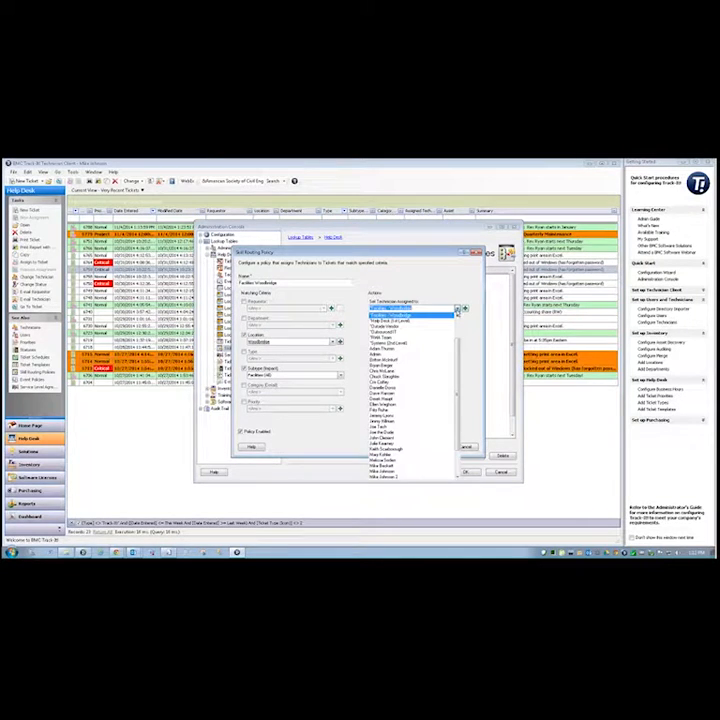
left_click(458, 317)
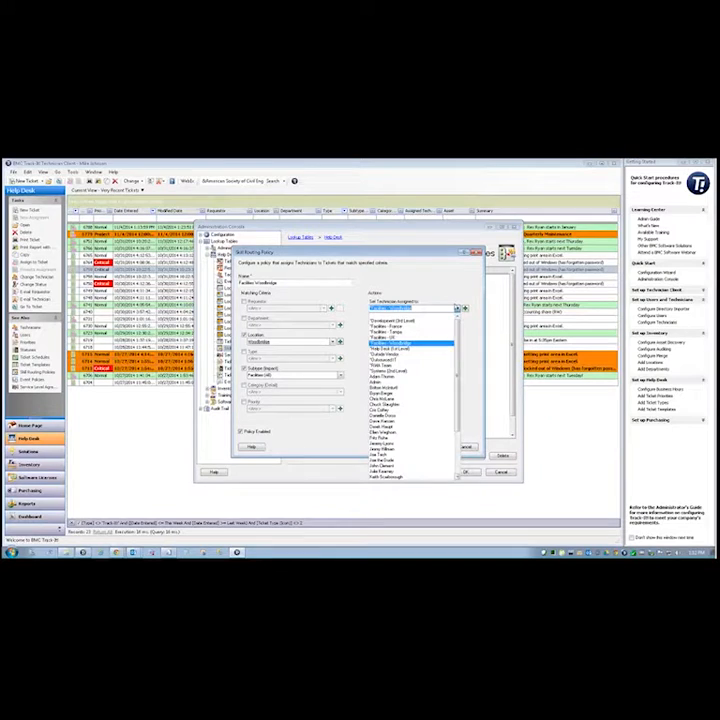
left_click(457, 308)
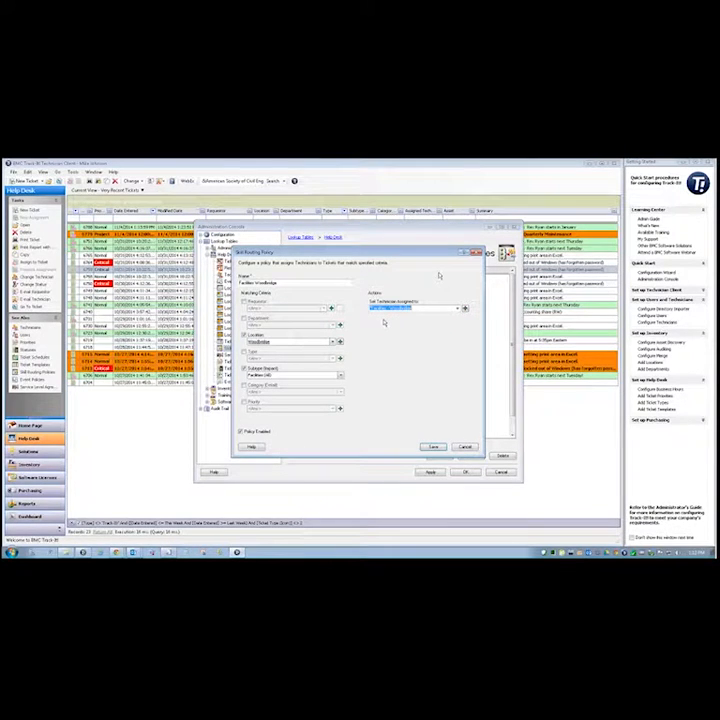
left_click(465, 446)
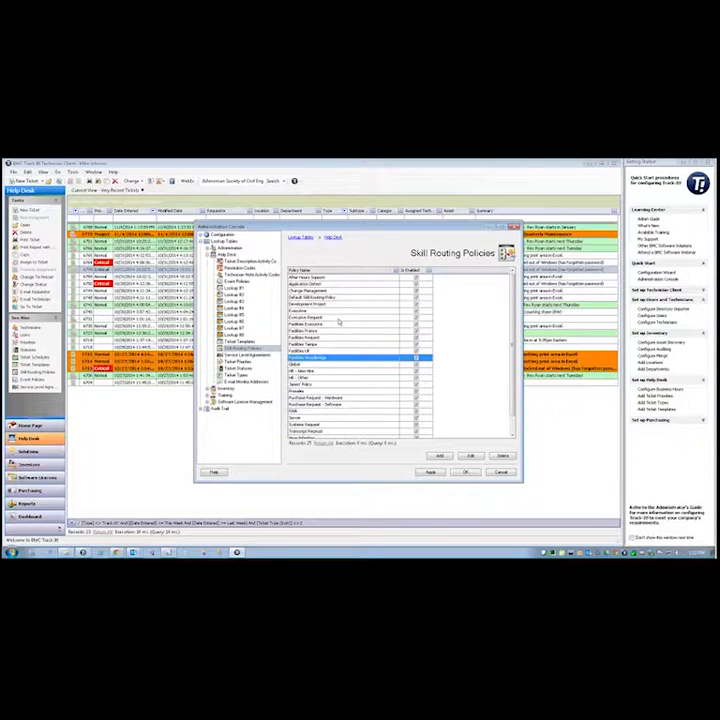
Open the Executive Request skill routing policy, review its department and type criteria, and close it without saving
double_click(336, 320)
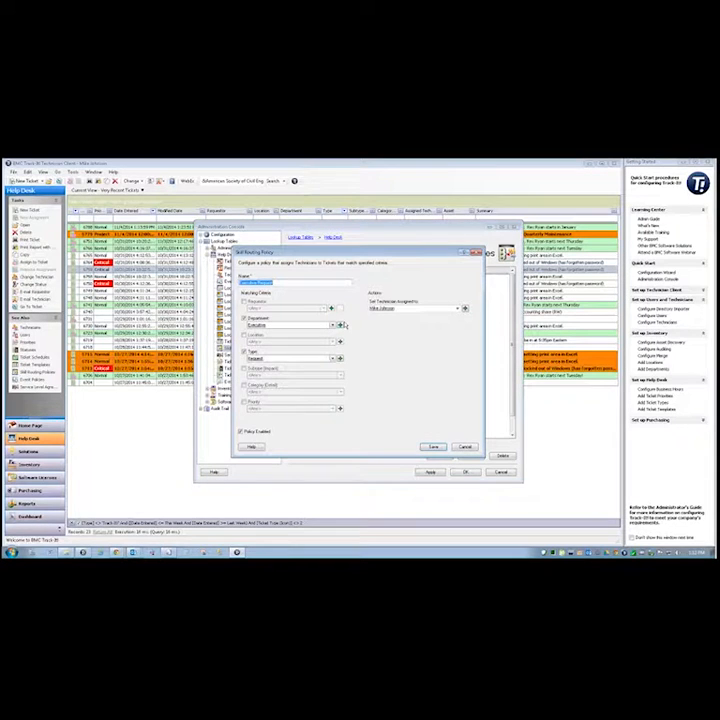
left_click(282, 327)
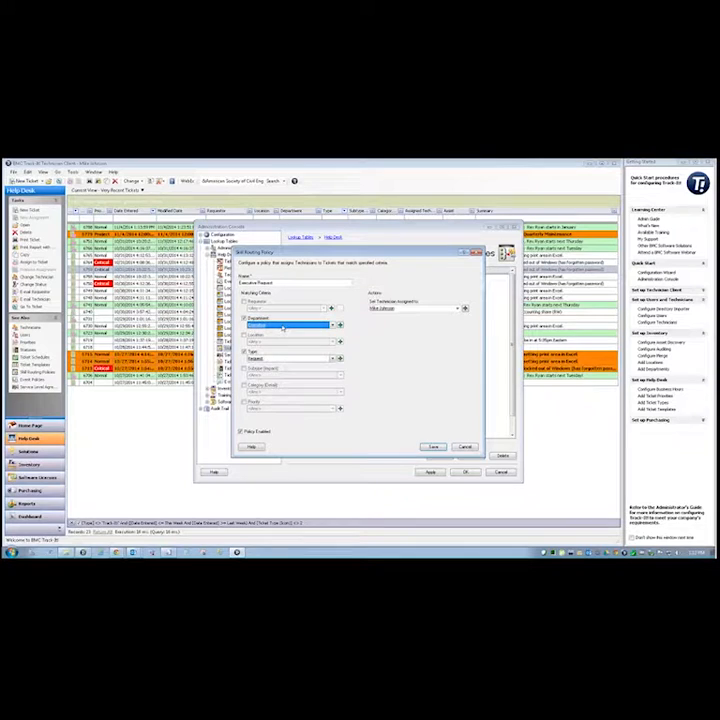
left_click(288, 358)
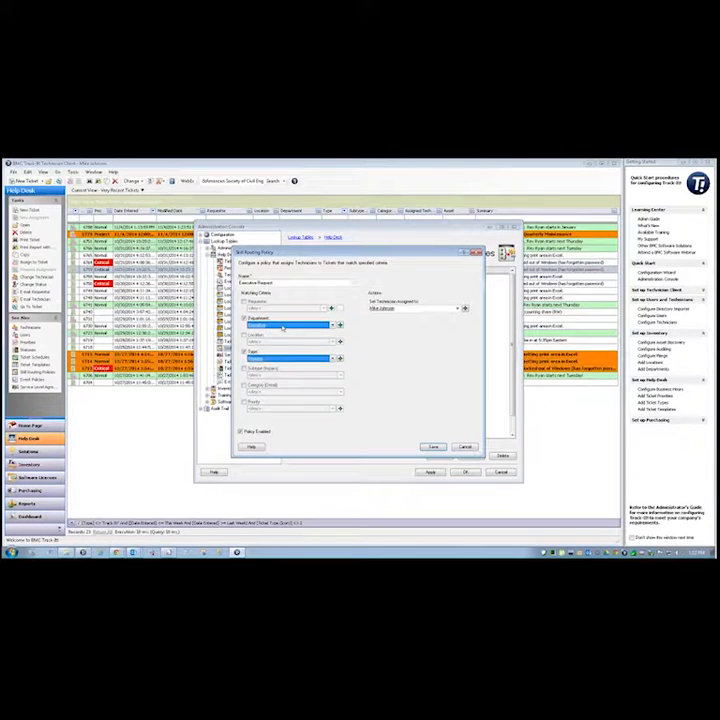
left_click(465, 447)
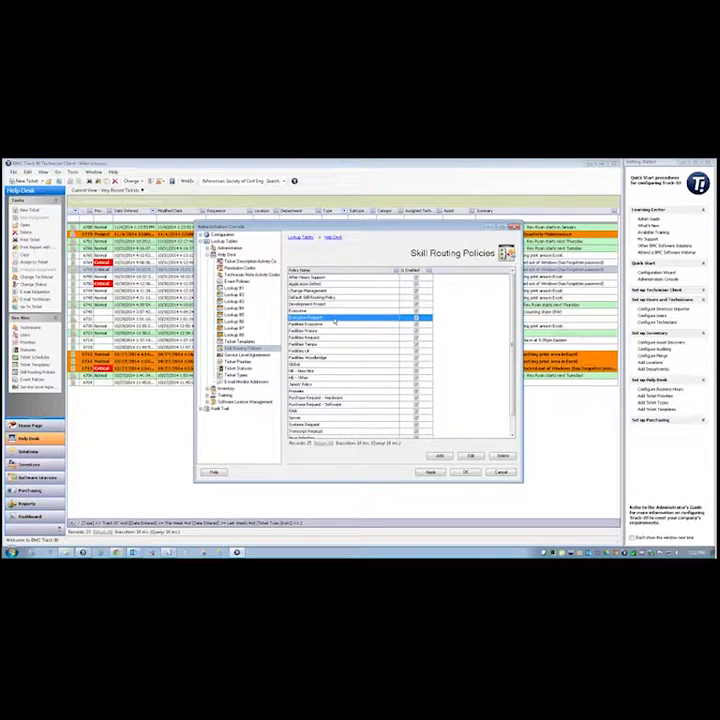
Review the HR - New Hire skill routing policy's technician and subtype, and leave the policy and the Administration Console without saving
double_click(327, 398)
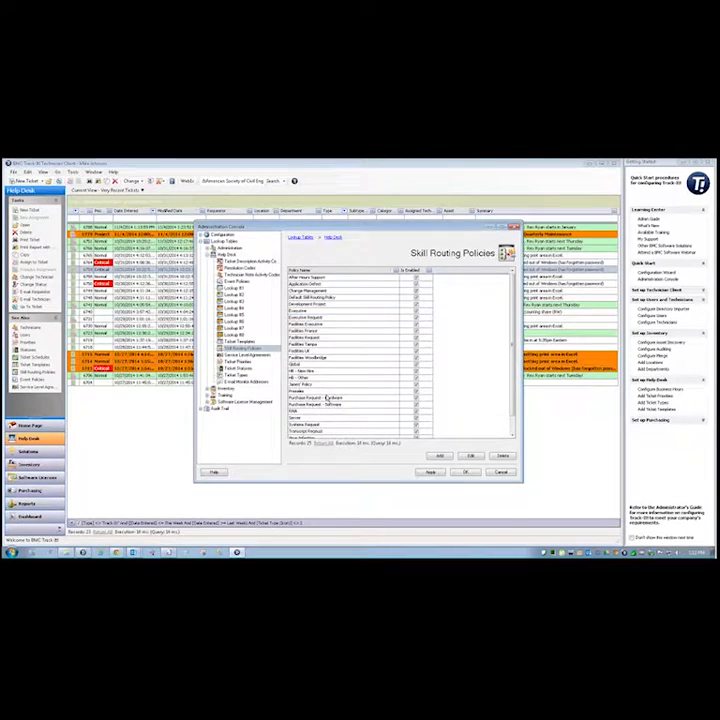
left_click(309, 418)
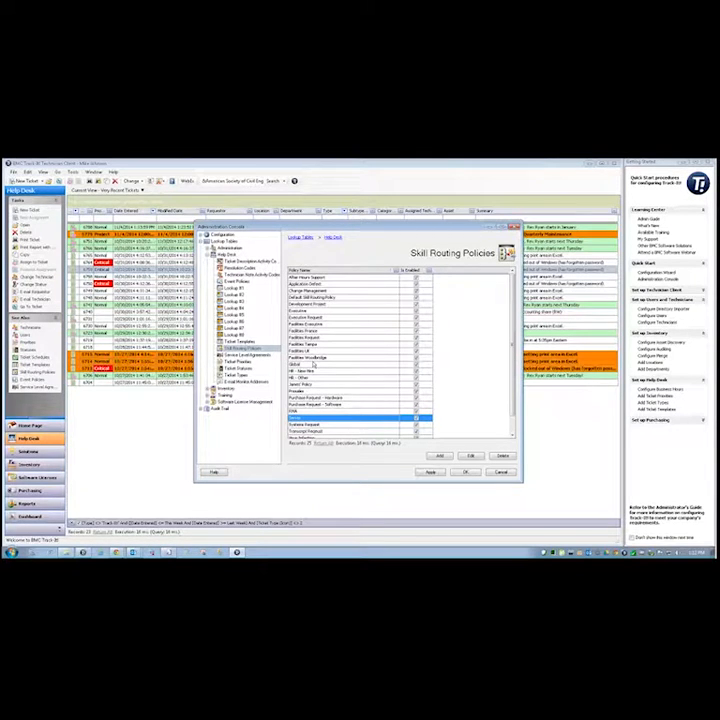
scroll(313, 366, "down", 1)
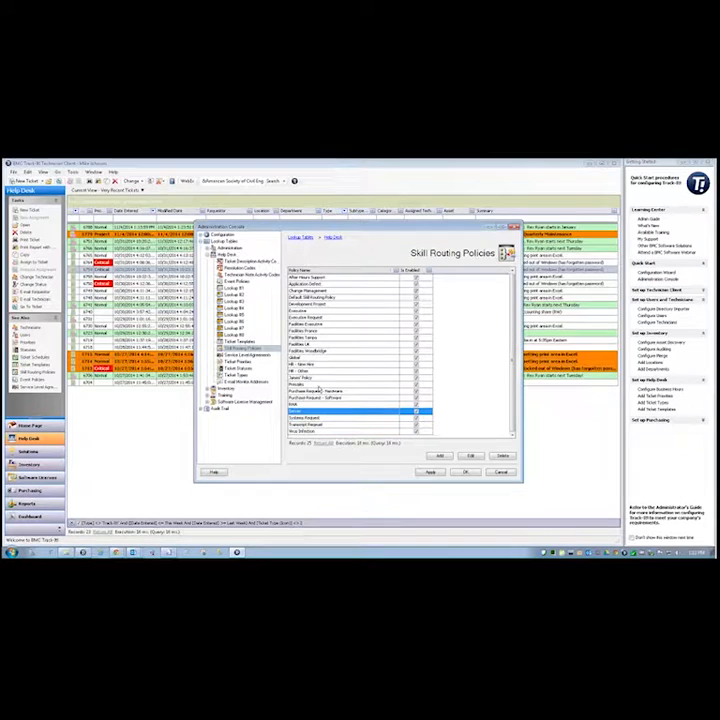
scroll(320, 396, "up", 1)
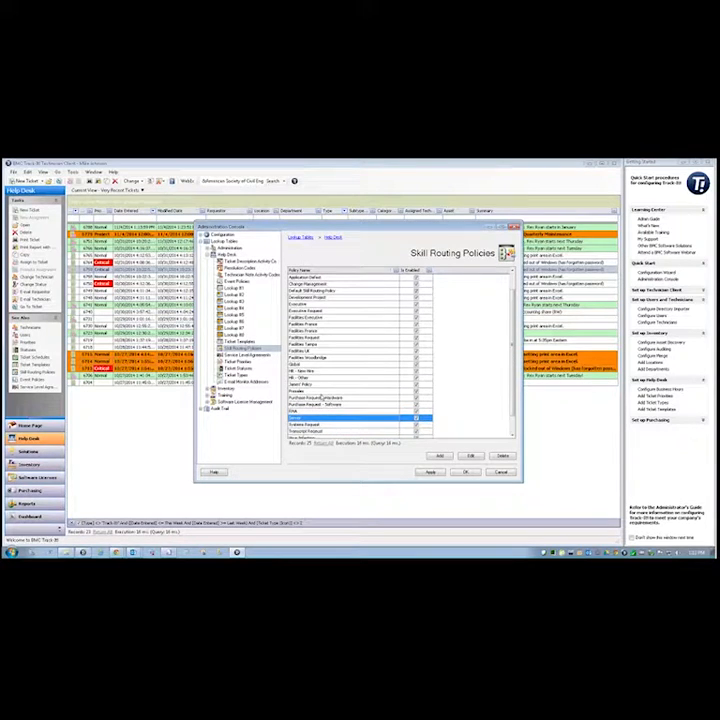
double_click(331, 371)
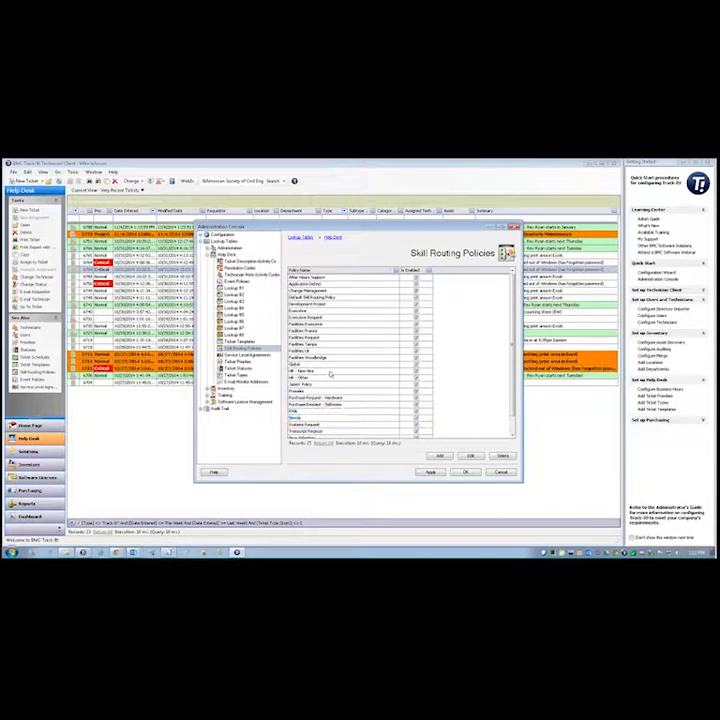
left_click(383, 307)
left_click(300, 376)
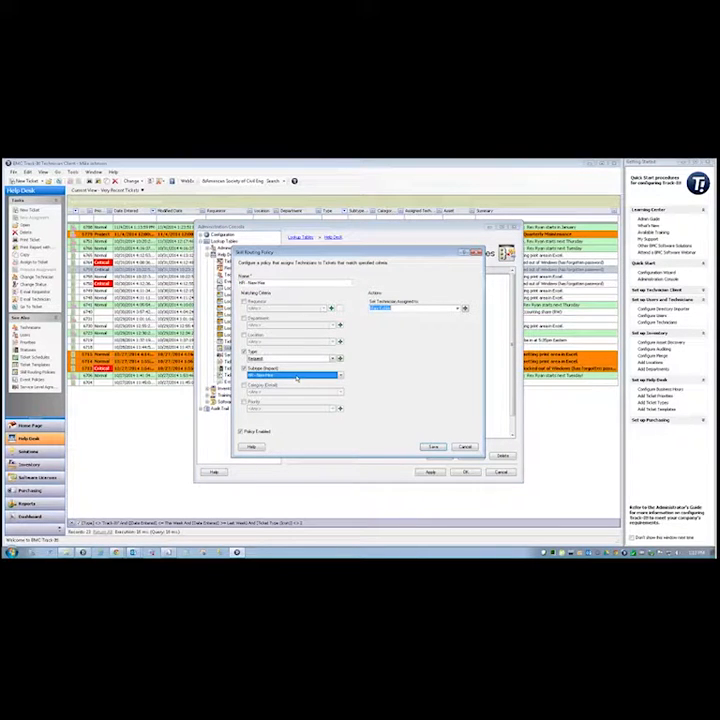
left_click(465, 447)
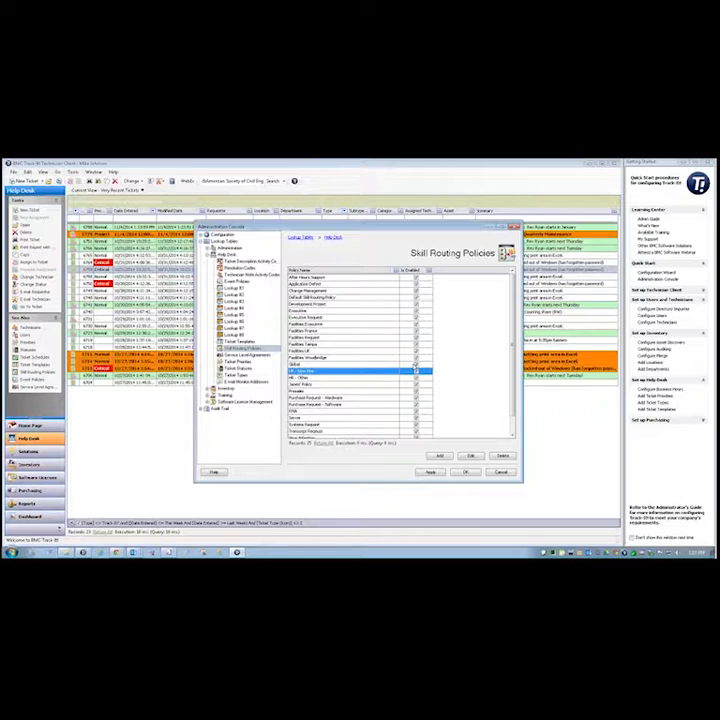
left_click(492, 472)
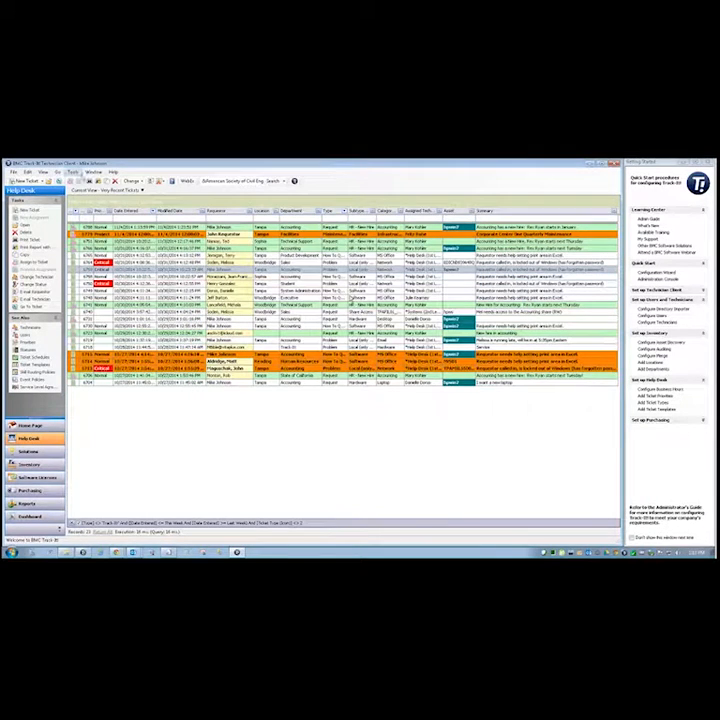
Reopen the Administration Console and view the Incoming E-mail Configuration under Administration
left_click(73, 172)
left_click(83, 189)
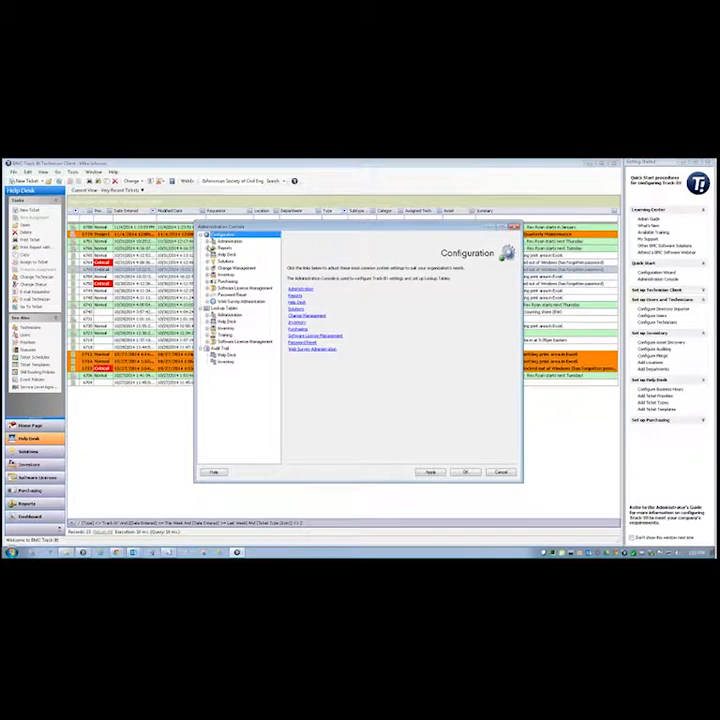
left_click(208, 248)
left_click(208, 248)
left_click(207, 241)
left_click(215, 262)
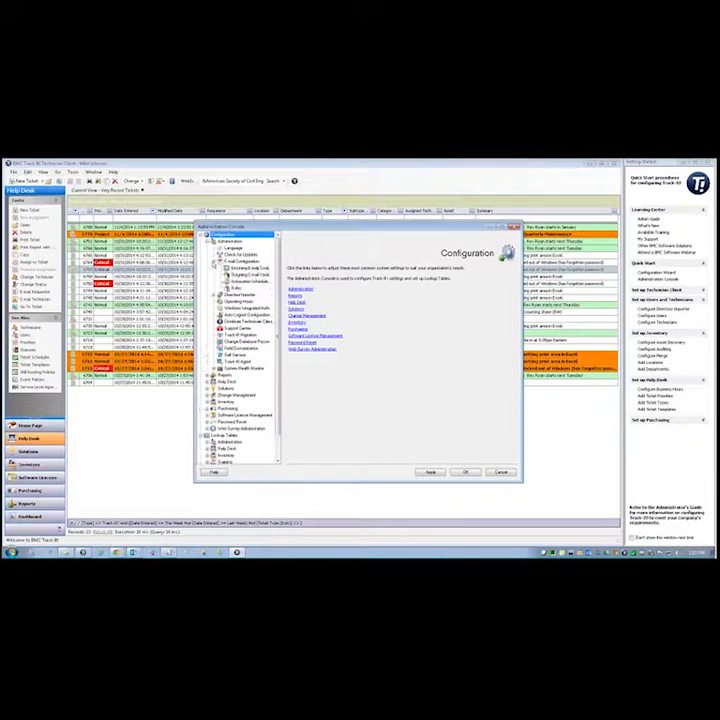
left_click(245, 268)
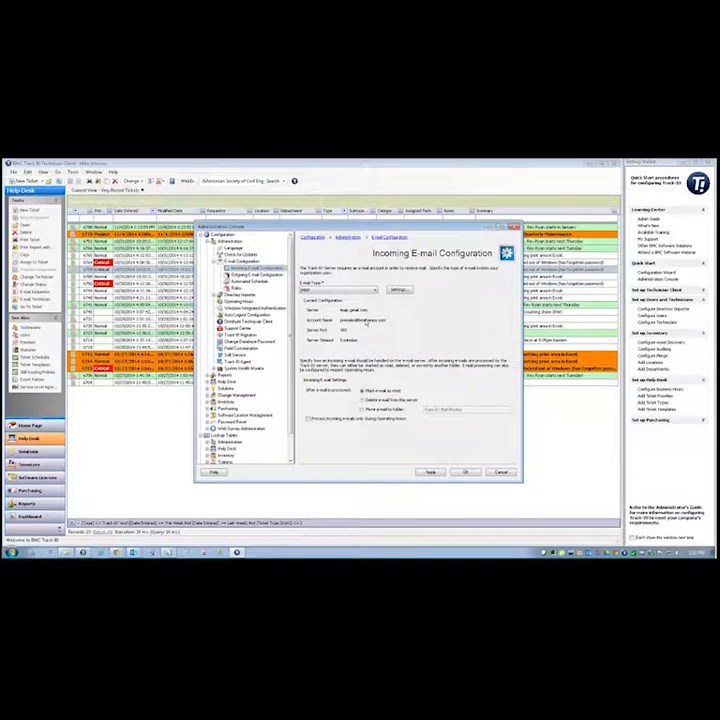
Display the Help Desk E-mail Policies, review the New Hire - Accounting policy, and close it without saving
left_click(214, 262)
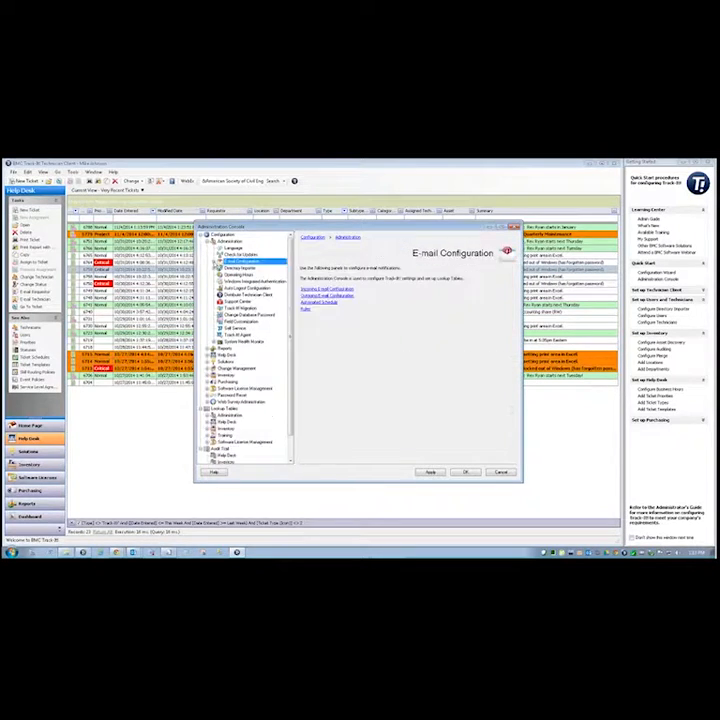
left_click(213, 241)
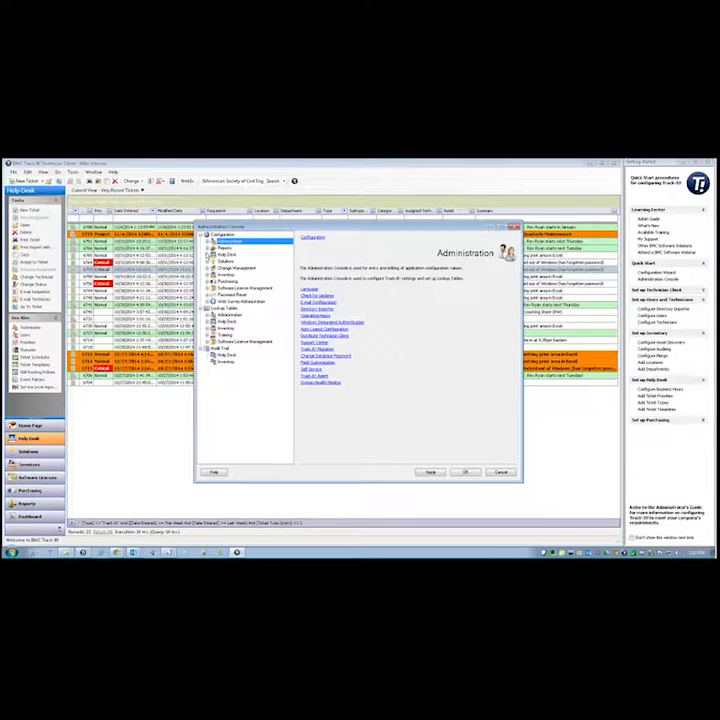
left_click(207, 254)
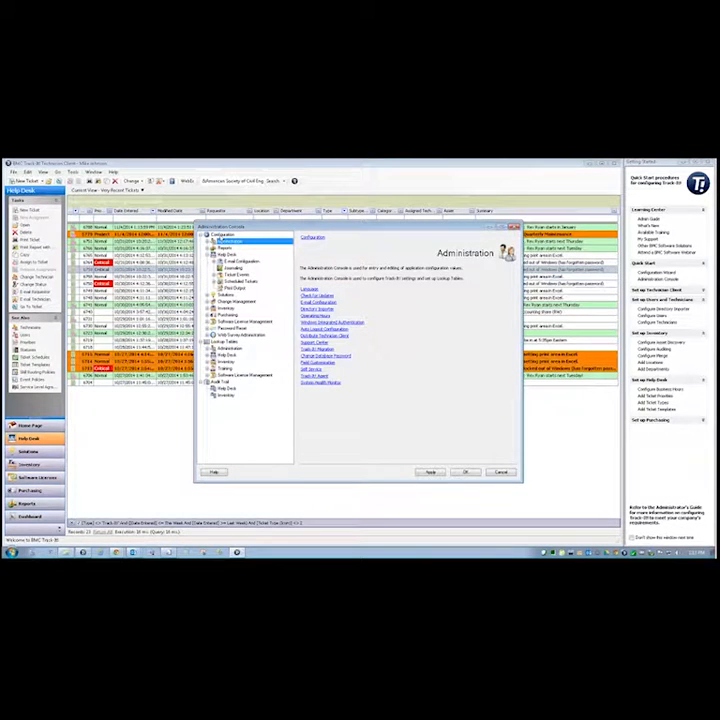
left_click(214, 261)
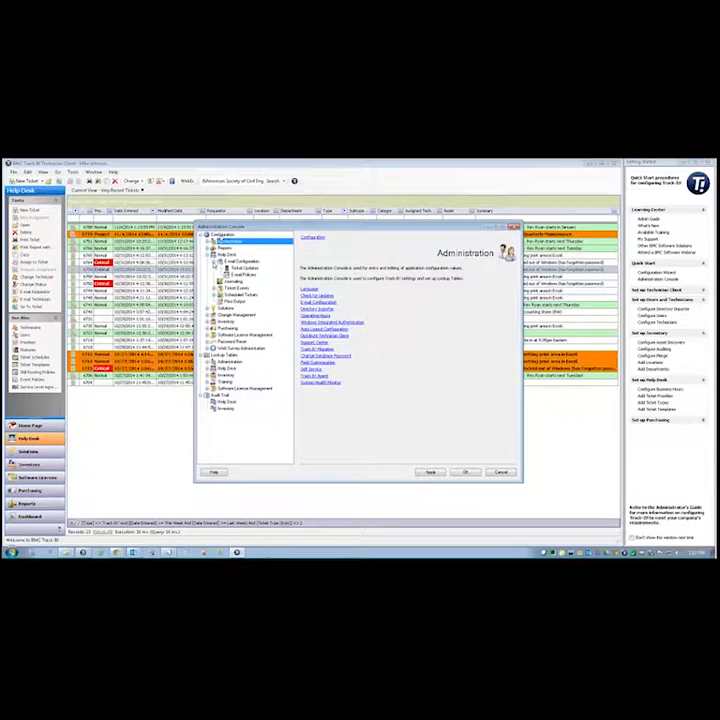
left_click(240, 274)
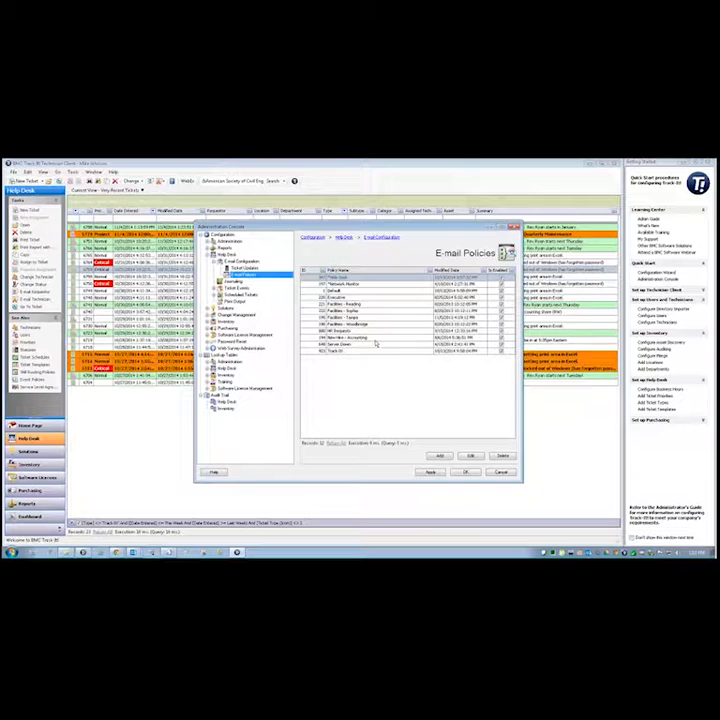
double_click(375, 343)
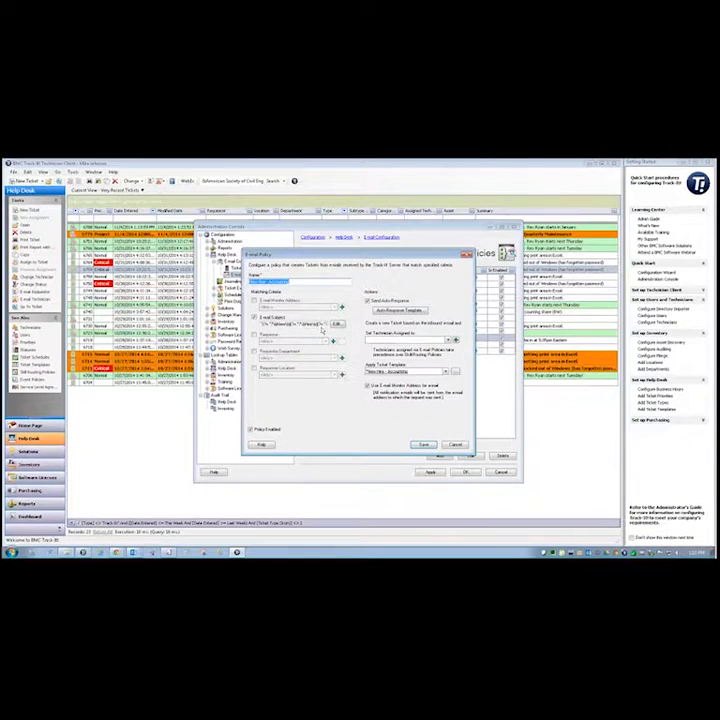
left_click(455, 443)
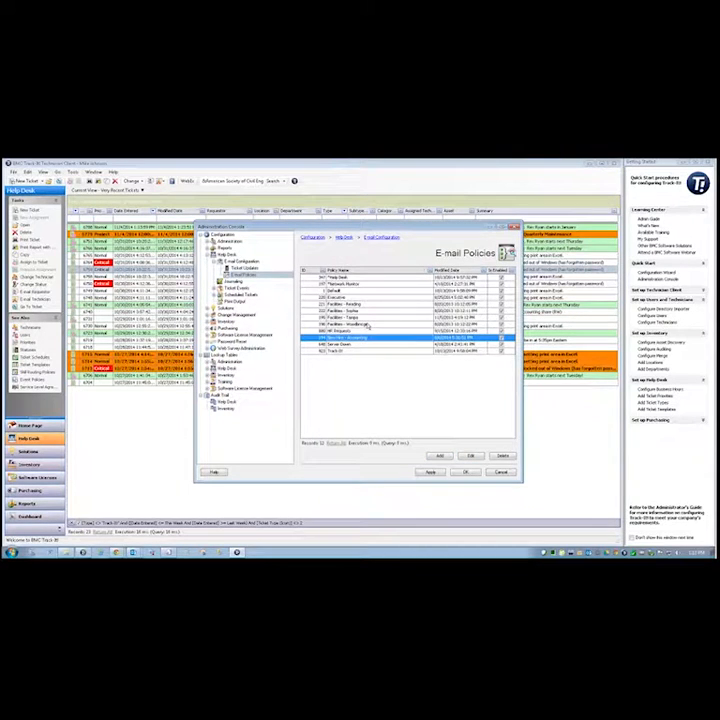
Open the Facilities - Tampa e-mail policy, inspect its Facilities e-mail monitor address, and close the address details without saving
double_click(372, 319)
left_click(269, 307)
left_click(364, 350)
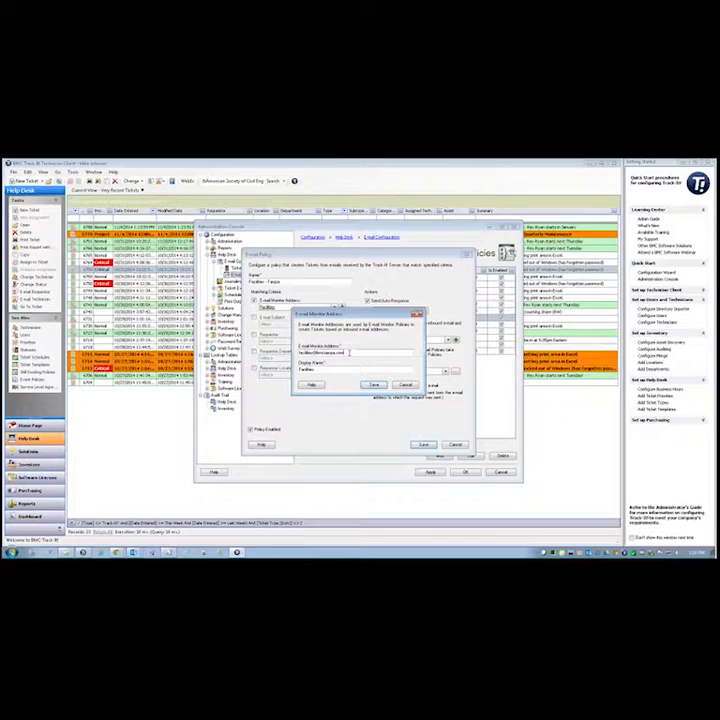
left_click_drag(349, 352, 334, 358)
left_click(410, 386)
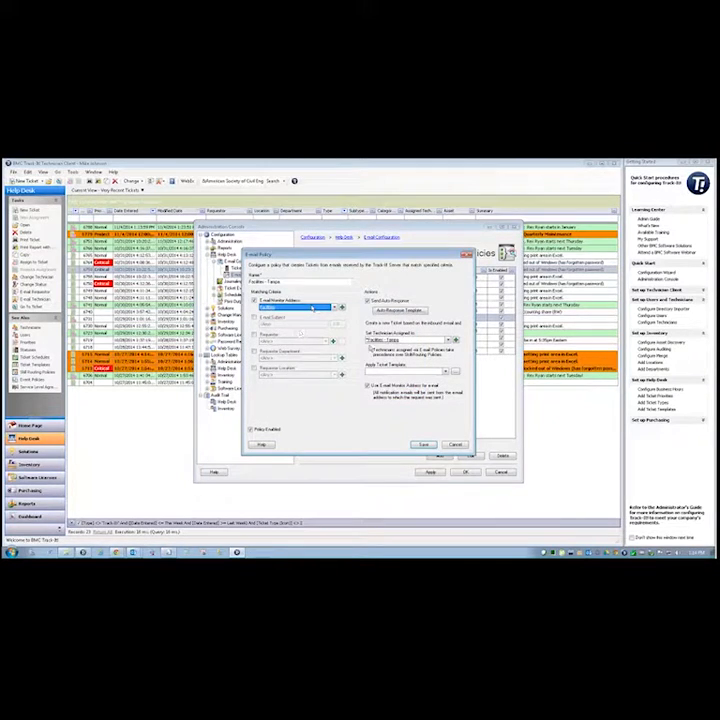
Check the technician assigned by the Facilities - Tampa e-mail policy and close the policy without saving
left_click(431, 341)
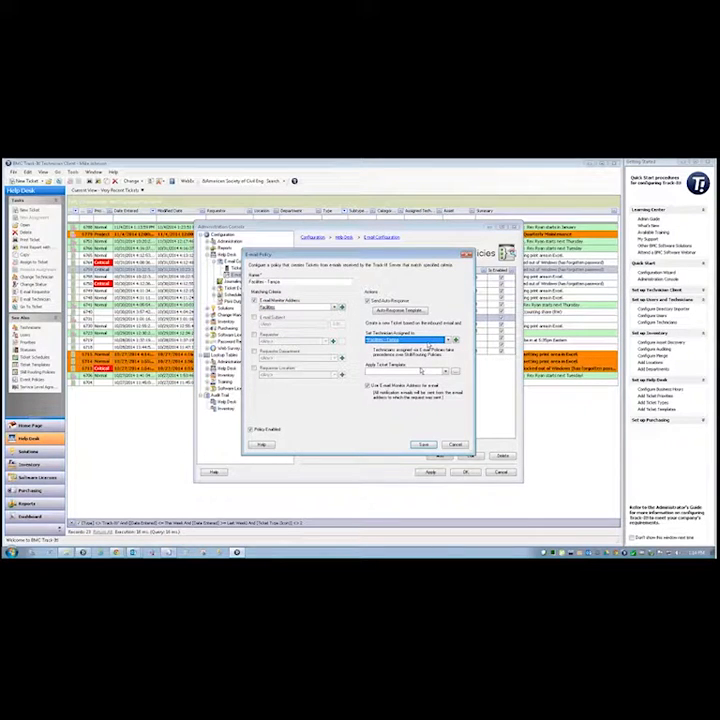
left_click(455, 444)
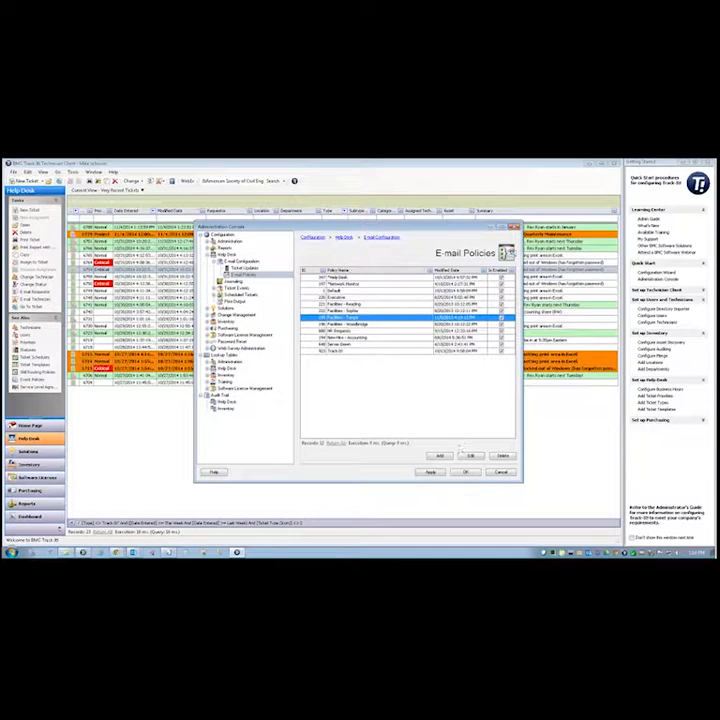
Open the Facilities - Woodbridge e-mail policy, inspect its Facilities monitor address, and close the address details without saving
double_click(369, 326)
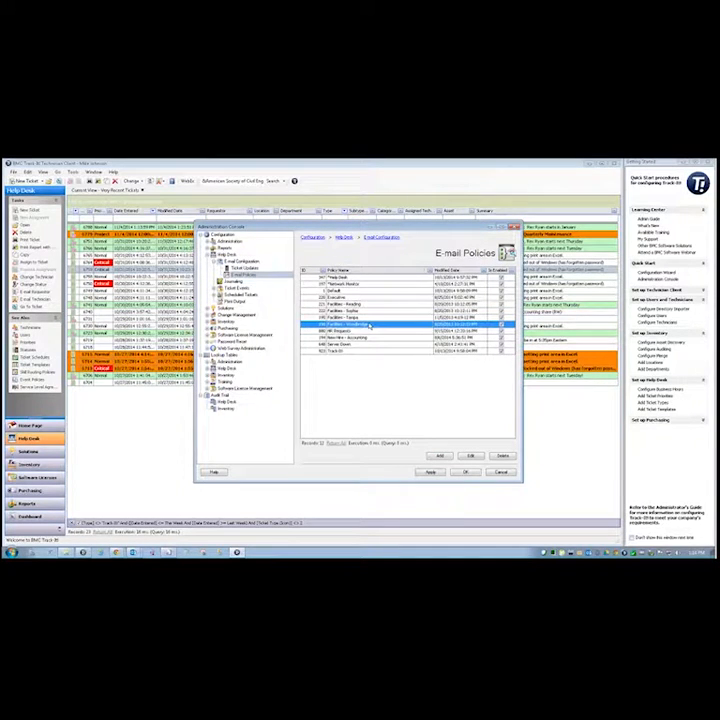
double_click(278, 309)
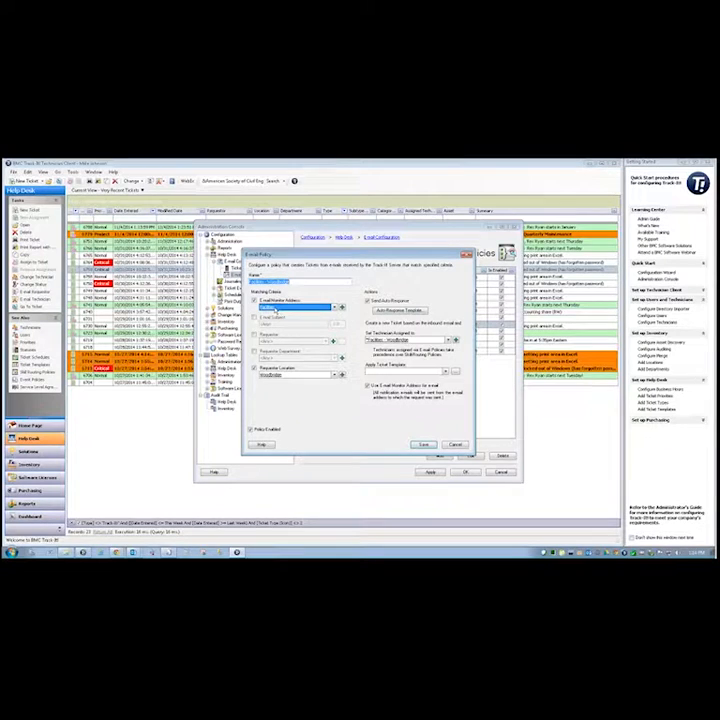
left_click(354, 352)
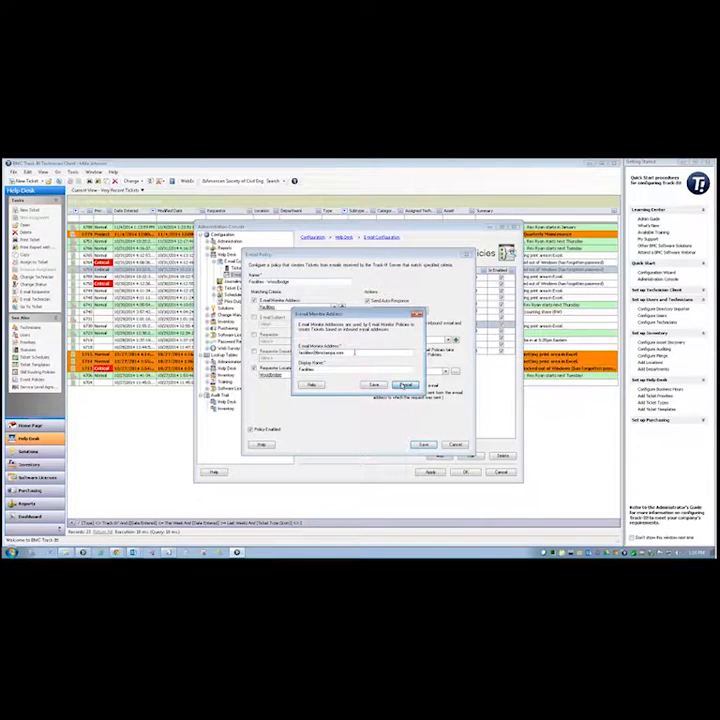
left_click(404, 386)
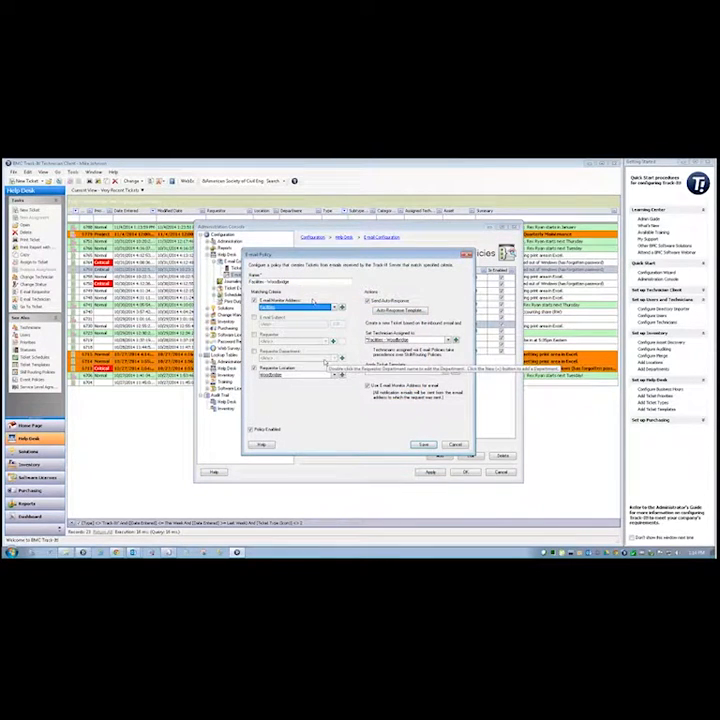
Review the Woodbridge policy's requester location and assigned technician, and leave the policy and the Administration Console without saving
left_click(302, 374)
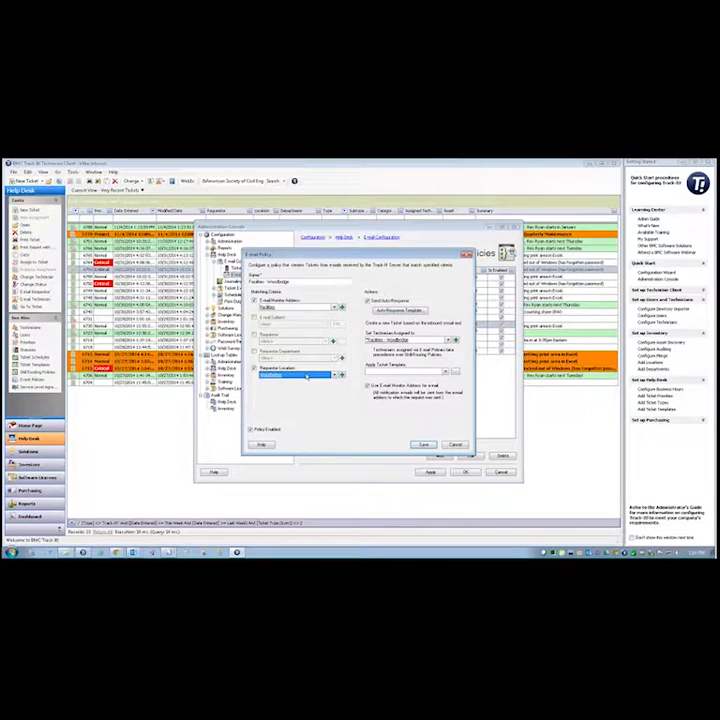
left_click(400, 340)
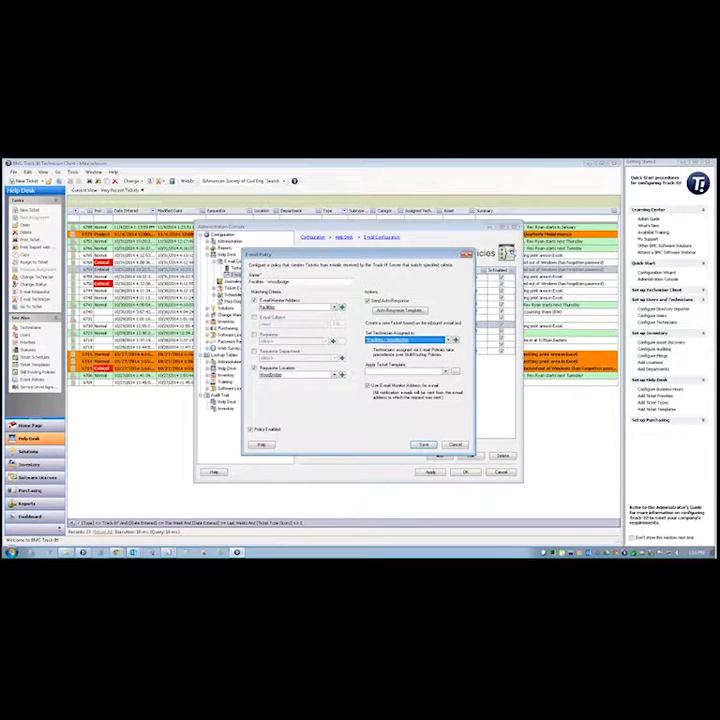
left_click(455, 445)
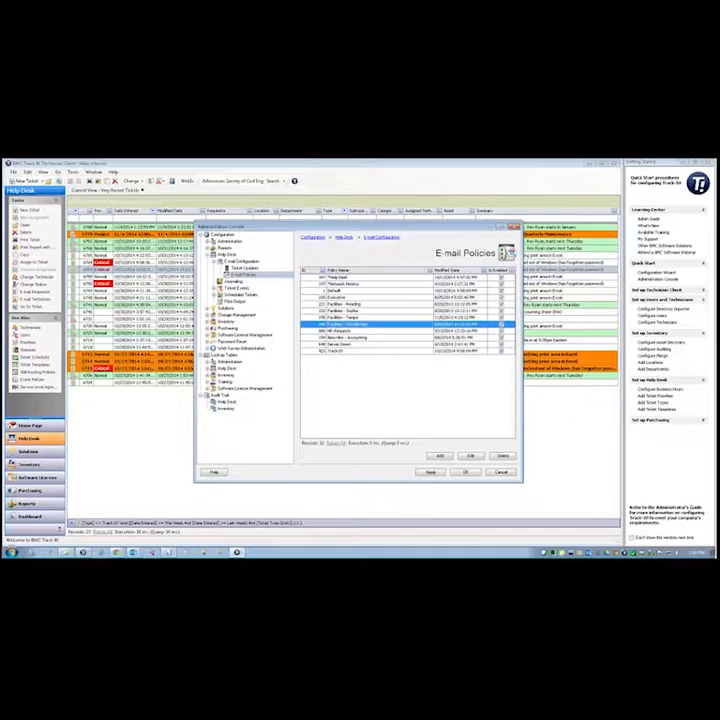
left_click(502, 472)
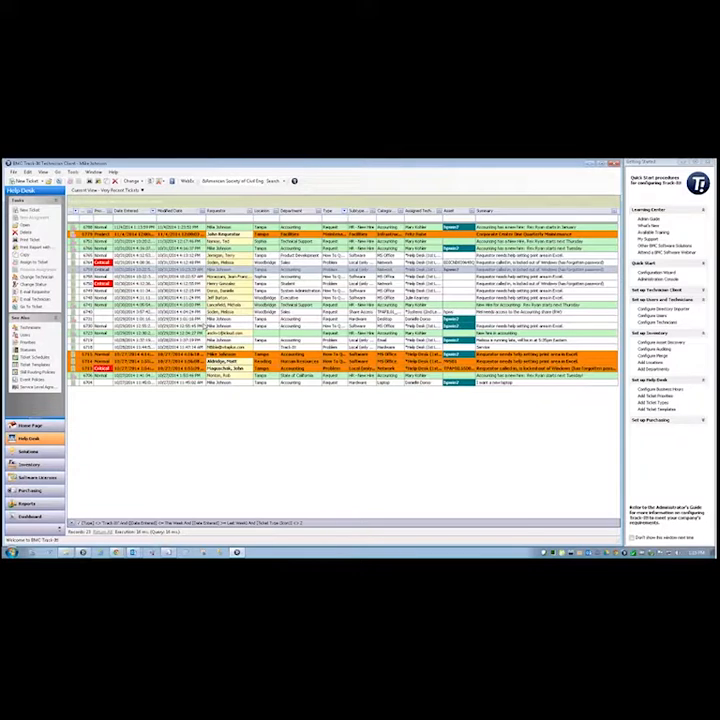
Open the Facilities policy from the Security Policies lookup table and move its window aside
left_click(38, 328)
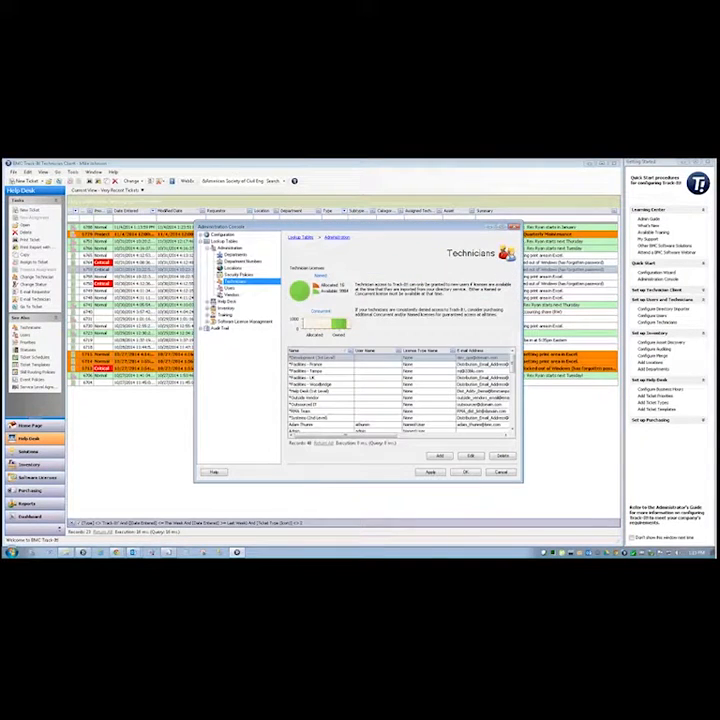
left_click(234, 275)
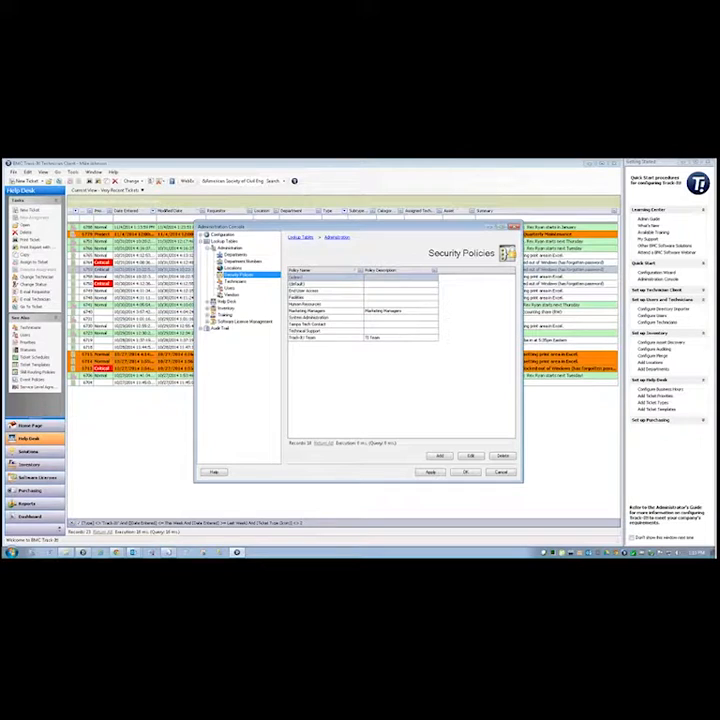
double_click(319, 302)
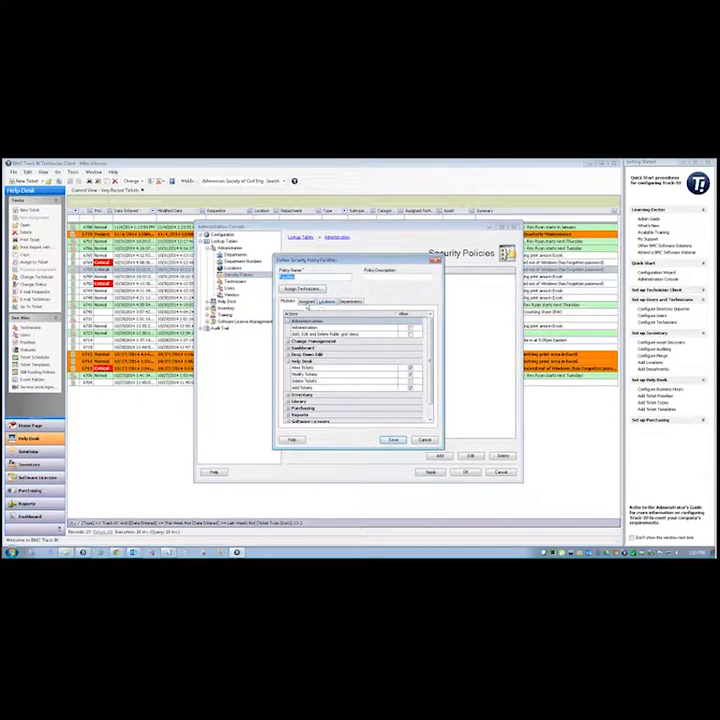
left_click(304, 276)
left_click_drag(314, 260, 387, 248)
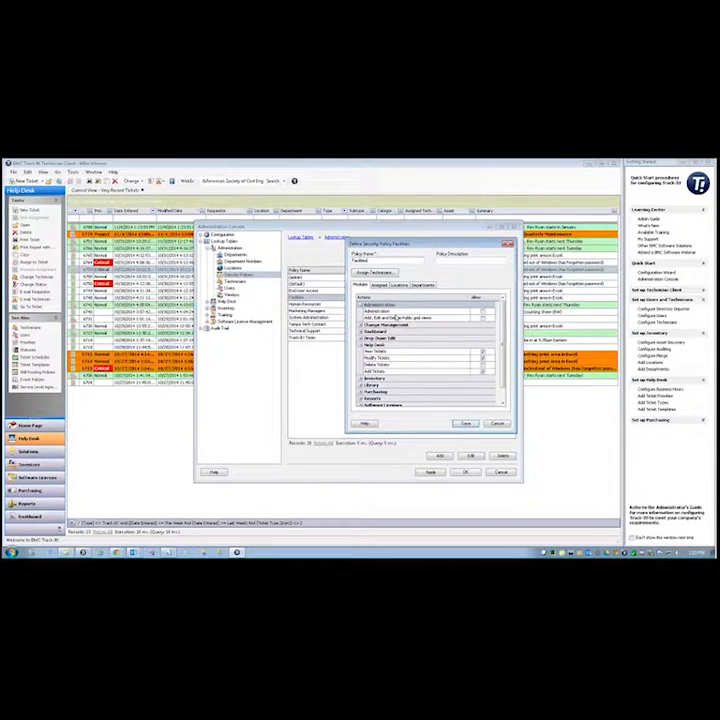
Collapse the Administration permissions and review the Facilities policy's Help Desk ticket permissions, including Delete Tickets
left_click(360, 304)
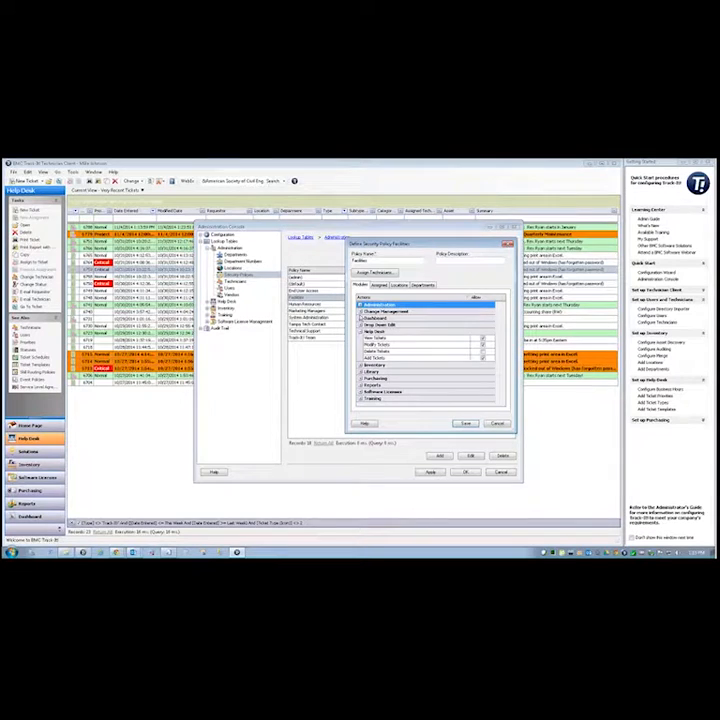
left_click(361, 318)
left_click(361, 318)
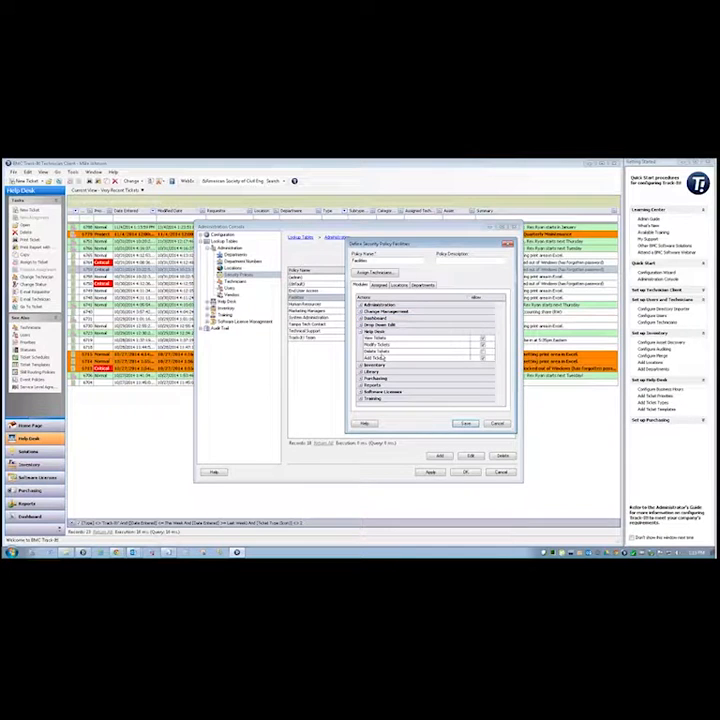
left_click(378, 351)
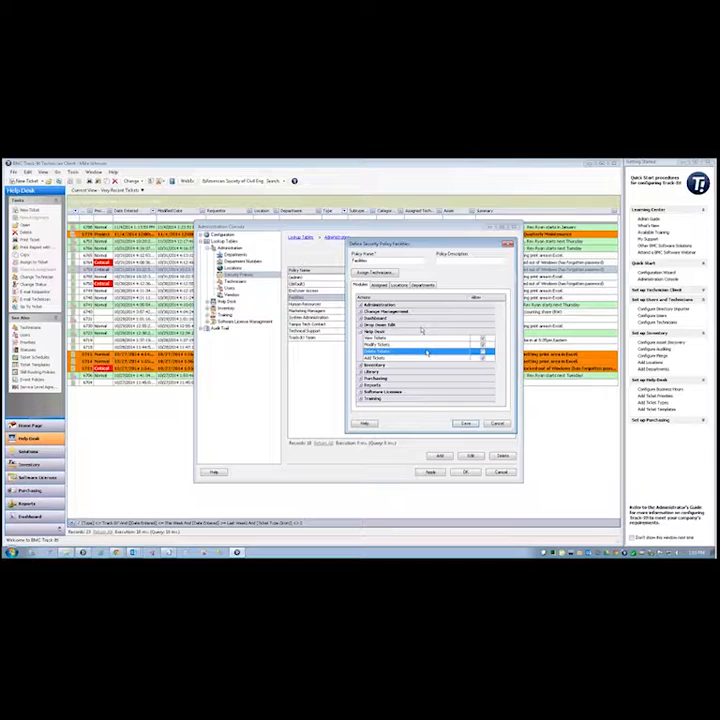
Set the Facilities policy's assigned-ticket privileges for the *Outsourced IT and *RMA Team technicians to No Access
left_click(380, 286)
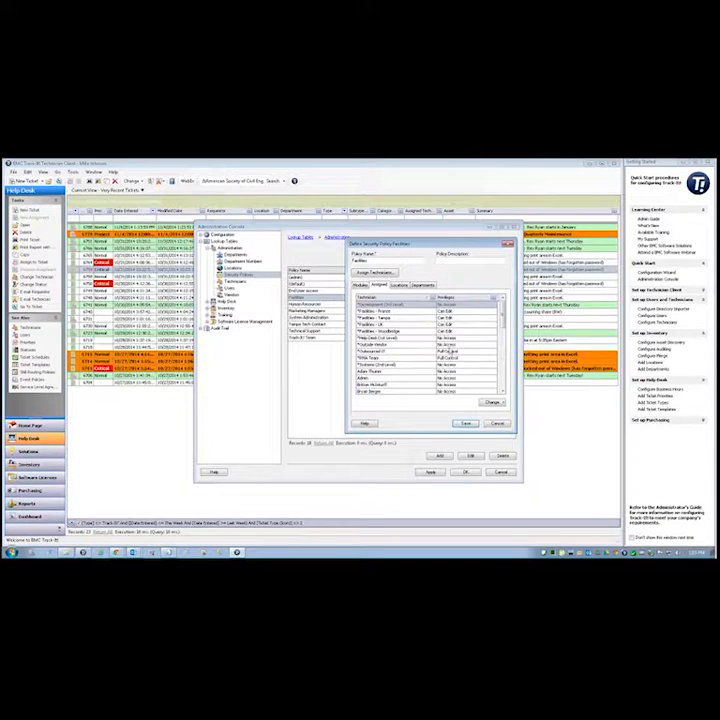
left_click(454, 352)
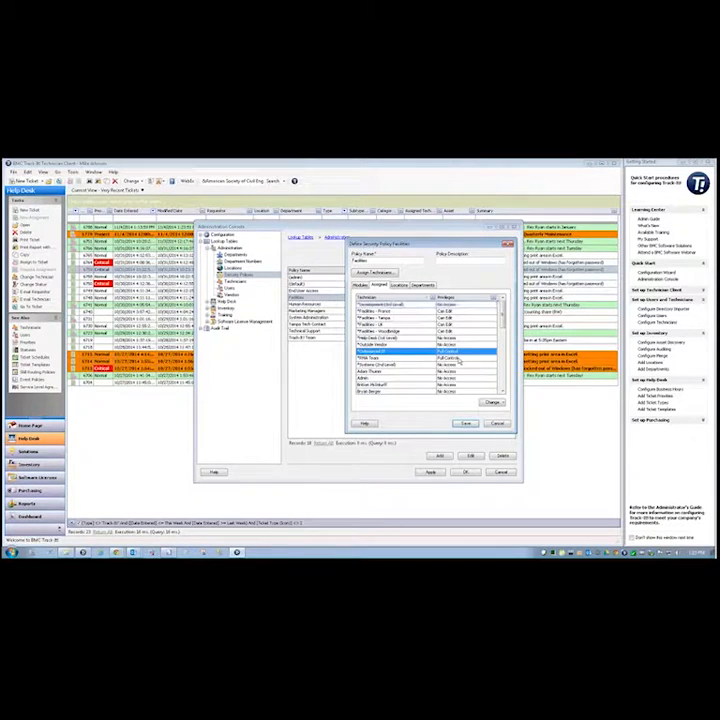
left_click(458, 358, "ctrl")
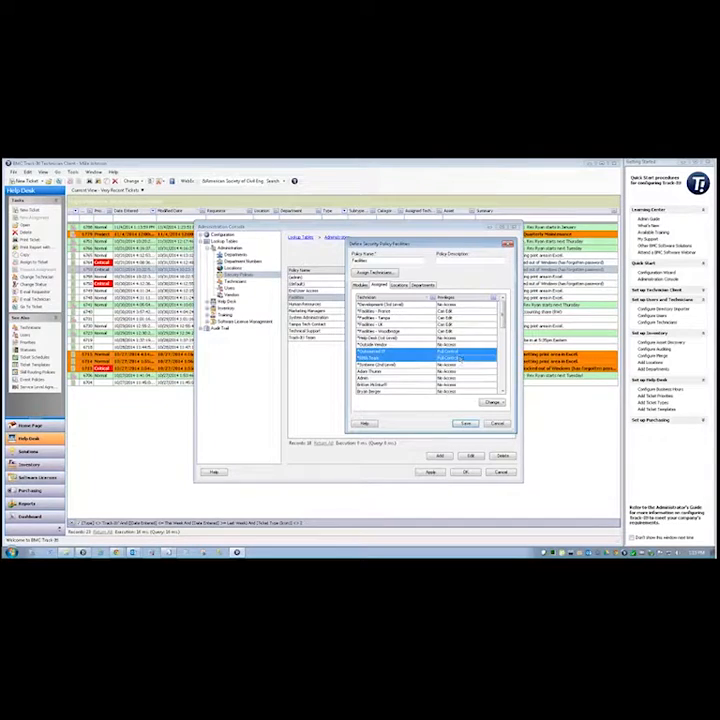
left_click(492, 402)
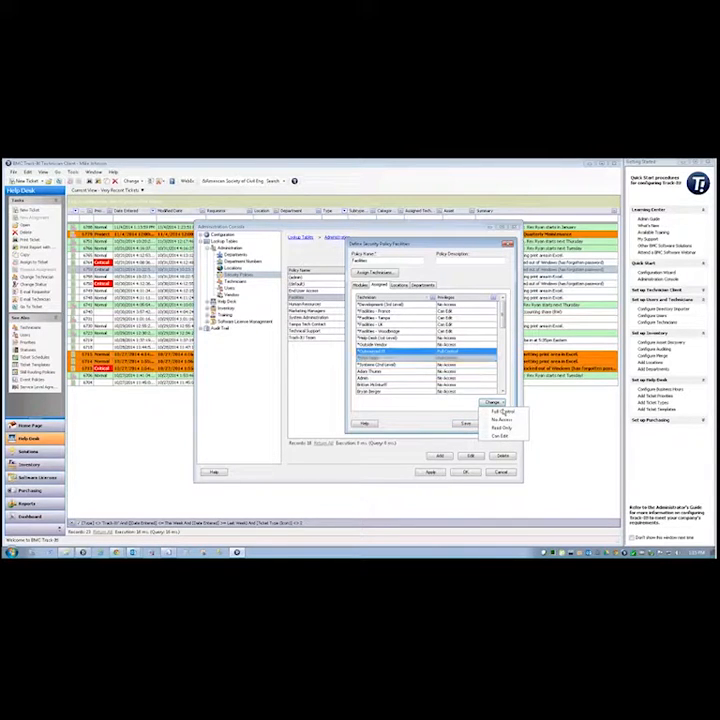
left_click(501, 419)
Review the assigned-ticket privileges of the Facilities group technicians for France, Tampa, UK and Woodbridge
left_click(456, 366)
left_click(456, 372)
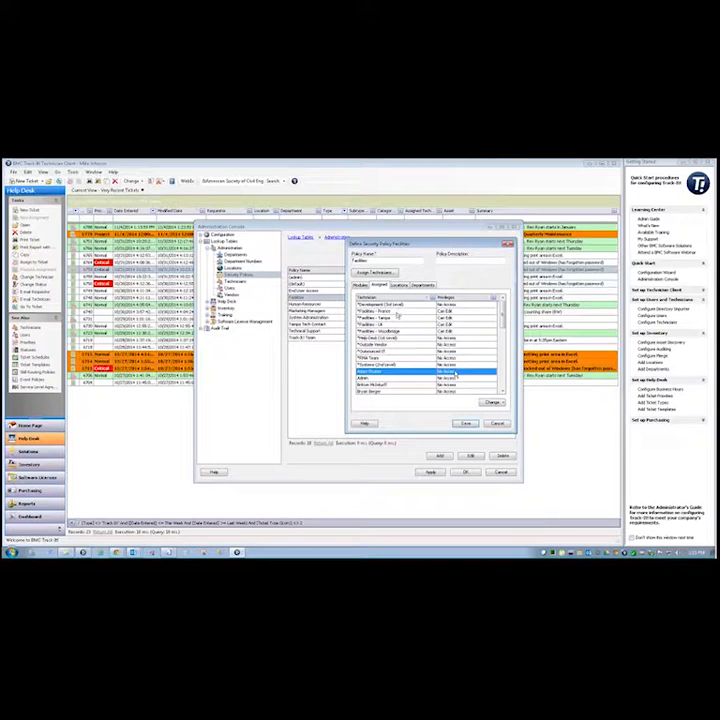
left_click(395, 318)
left_click(397, 325)
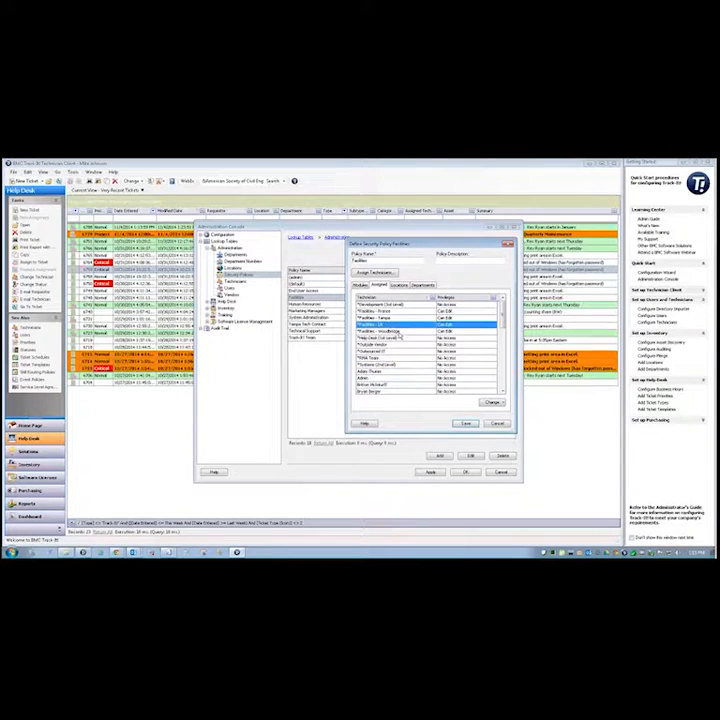
left_click(393, 331)
left_click(410, 311)
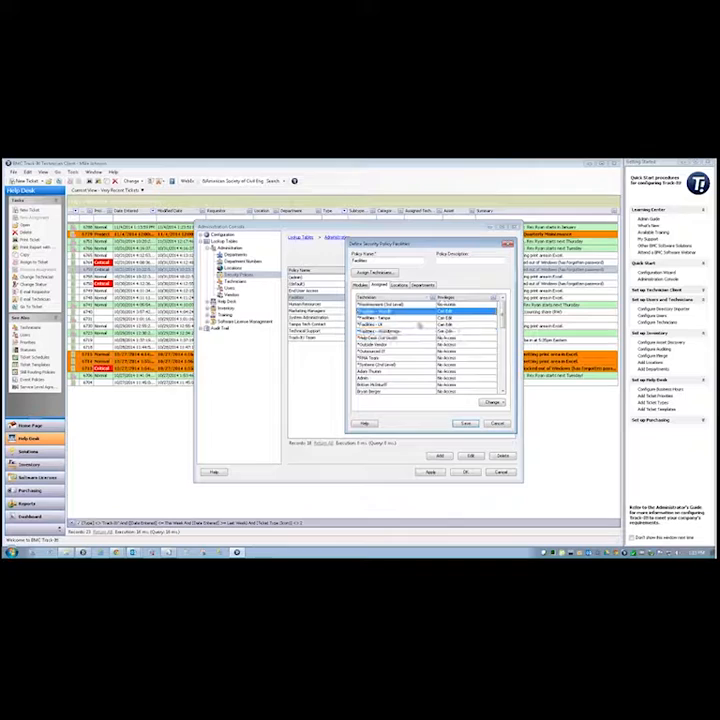
left_click(425, 325)
left_click(423, 332)
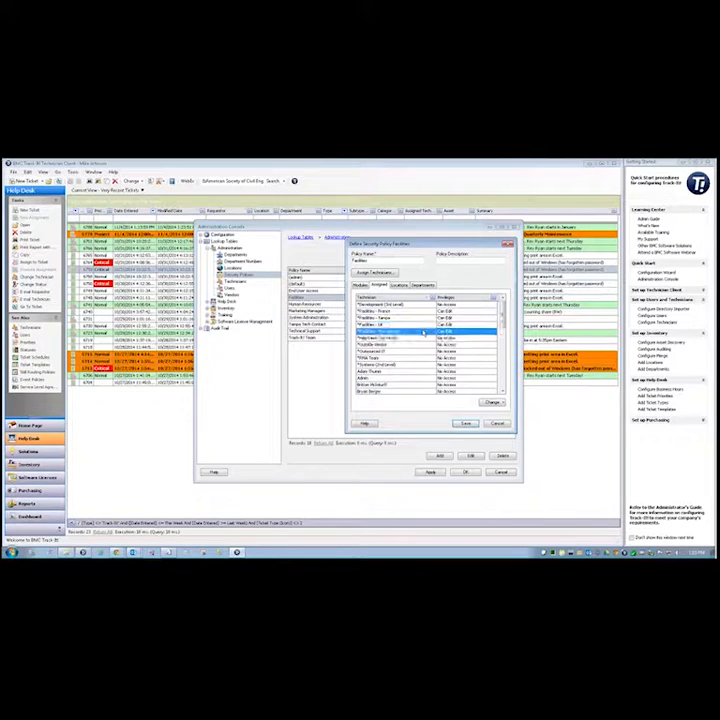
Check which individual technicians in the Facilities policy's assigned-ticket list have Can Edit privileges
scroll(411, 337, "down", 4)
left_click(449, 338)
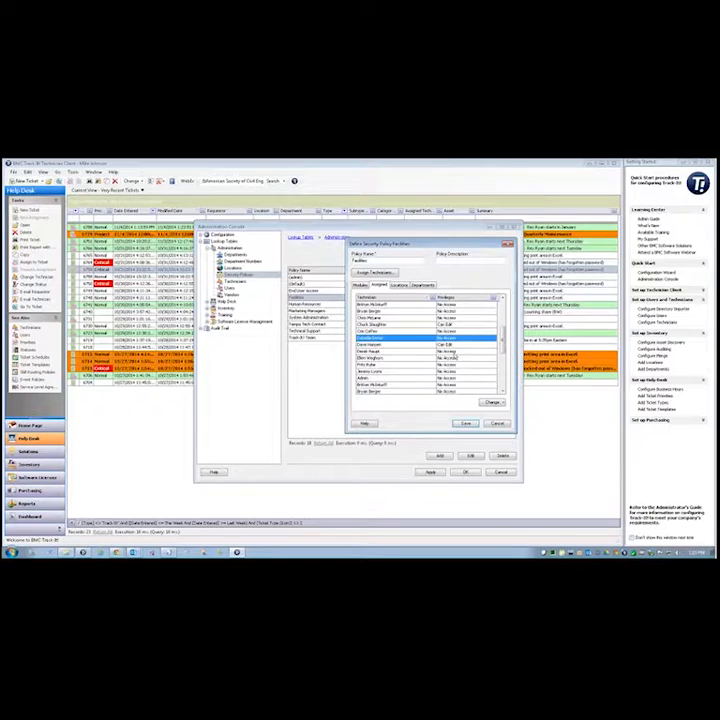
scroll(457, 363, "down", 4)
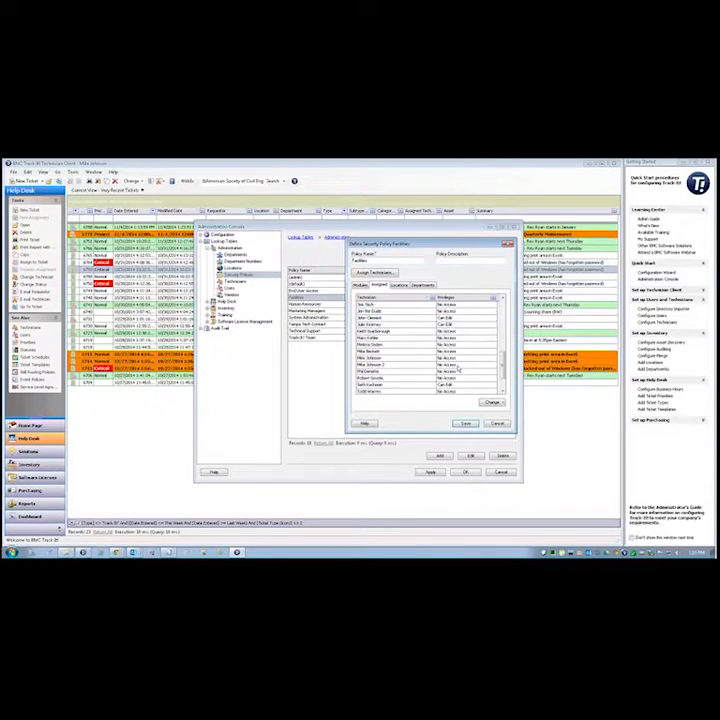
left_click(451, 319)
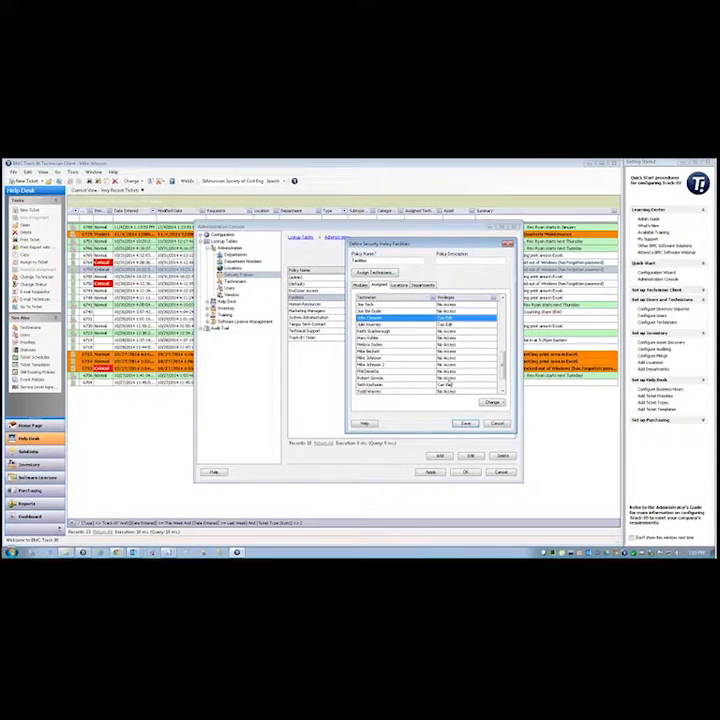
left_click(448, 385)
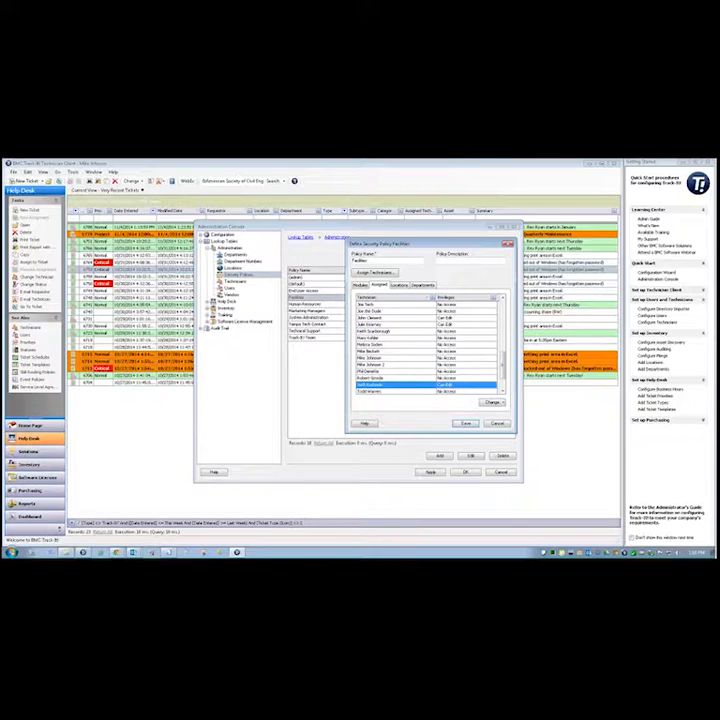
View the Facilities policy's assigned members, cancel the assignment window, and compare the privileges for members with those for other technicians
left_click(374, 272)
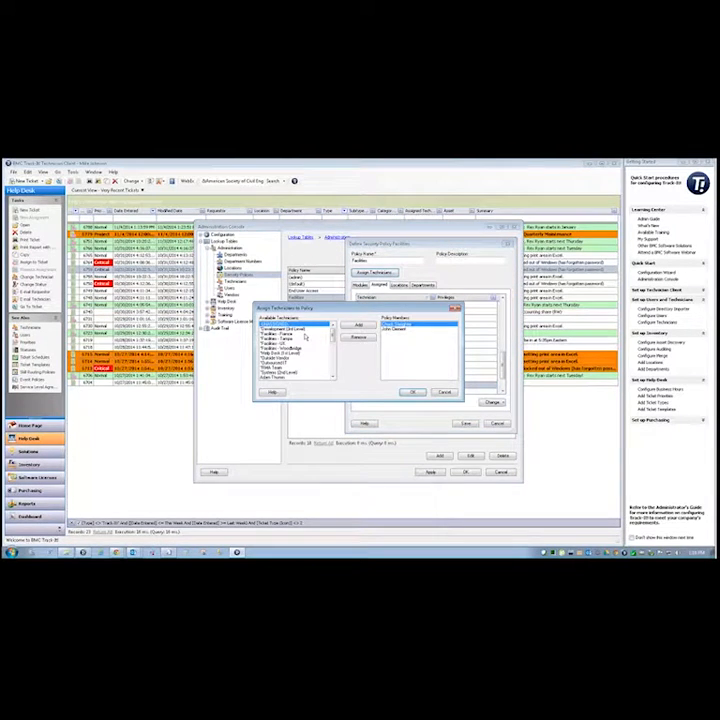
left_click(441, 394)
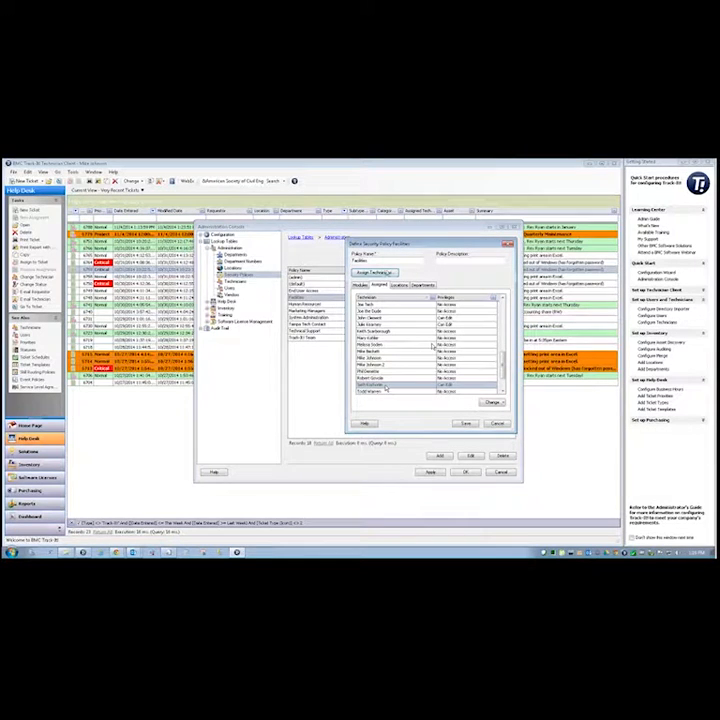
left_click(413, 386)
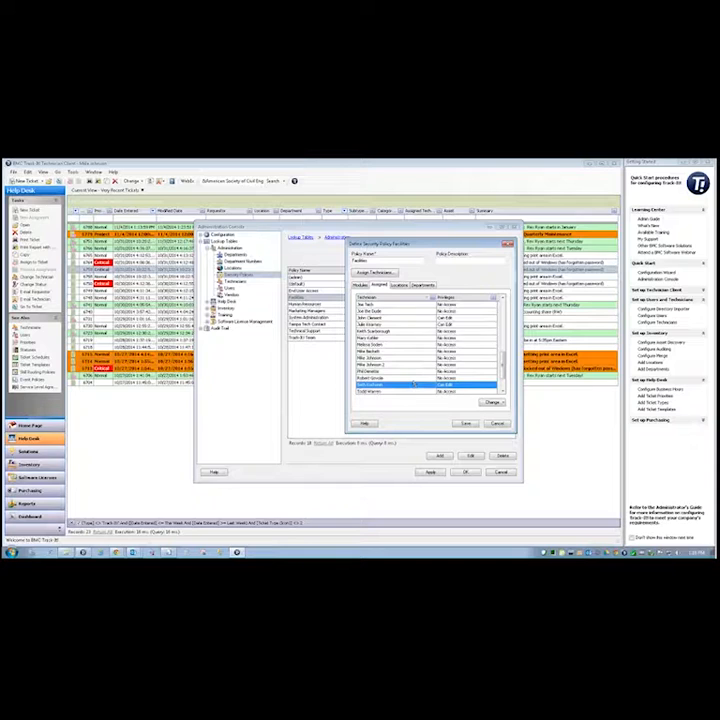
left_click(409, 318)
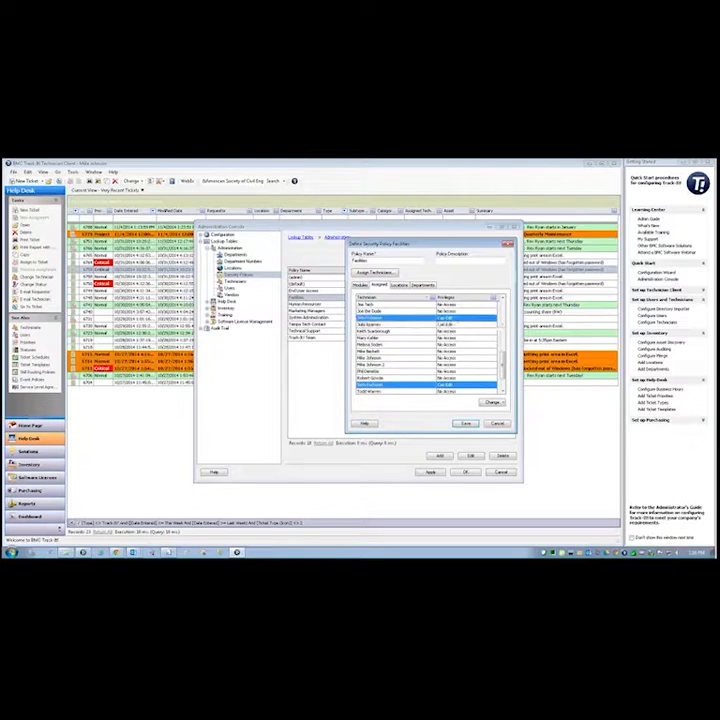
left_click(401, 363)
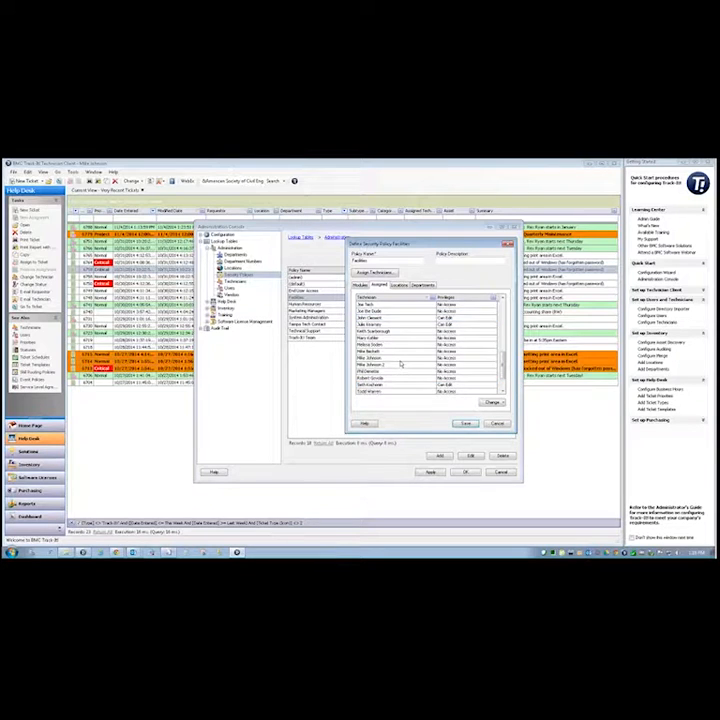
left_click(391, 359)
left_click(397, 371)
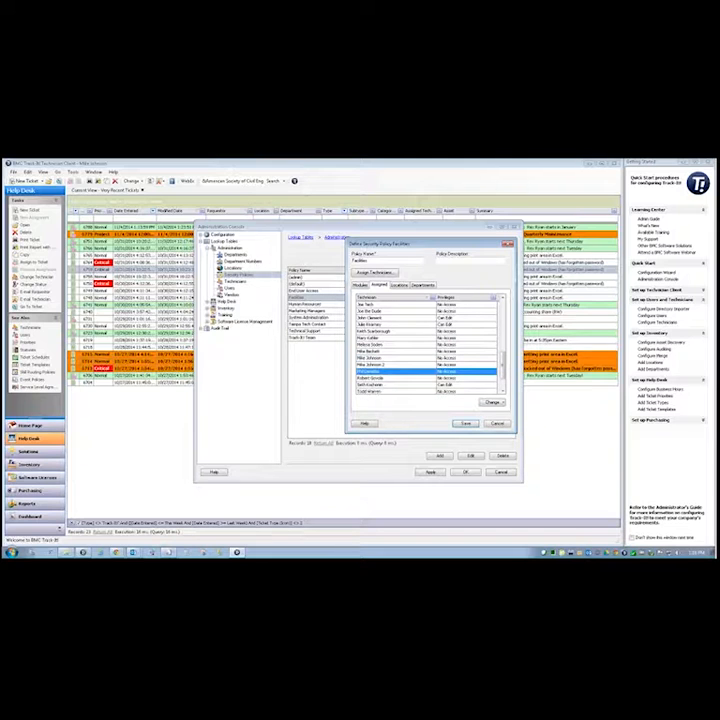
Compare the assigned-ticket privileges of the Help Desk, Systems, Facilities and Outside Vendor group technicians in the Facilities policy
scroll(440, 330, "up", 5)
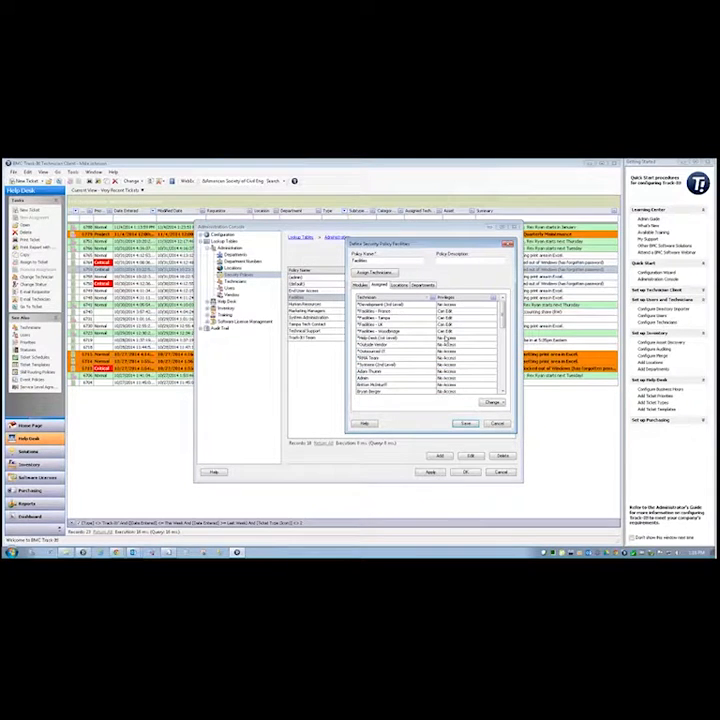
left_click(392, 338)
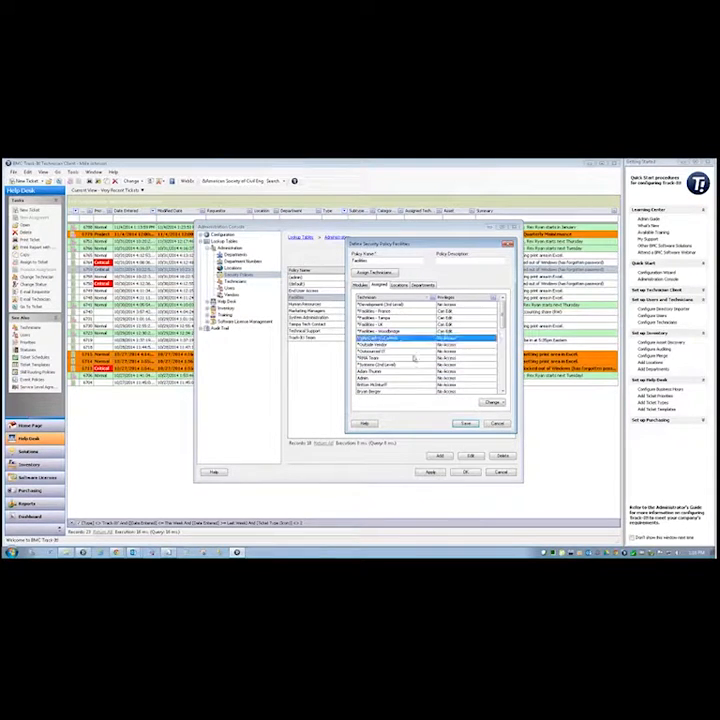
left_click(392, 366)
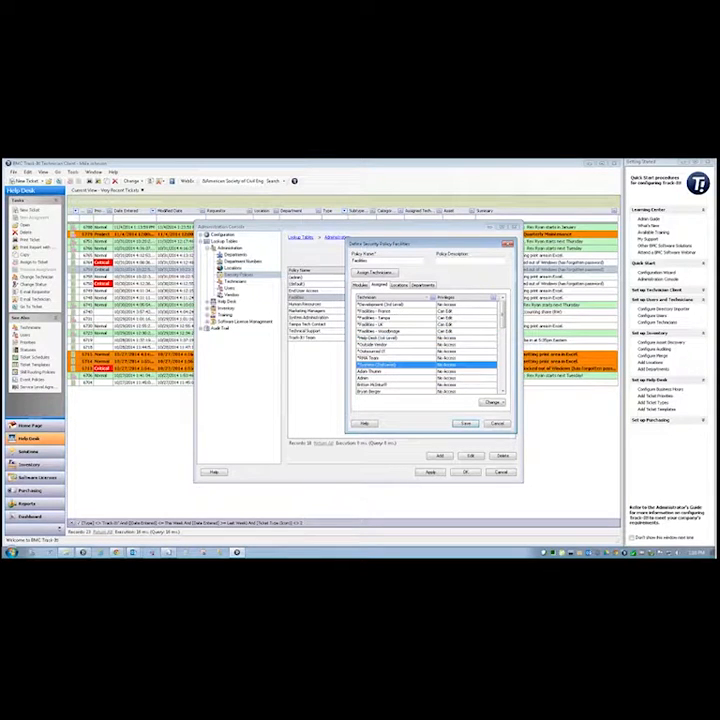
left_click(398, 311)
left_click(398, 319)
left_click(398, 331)
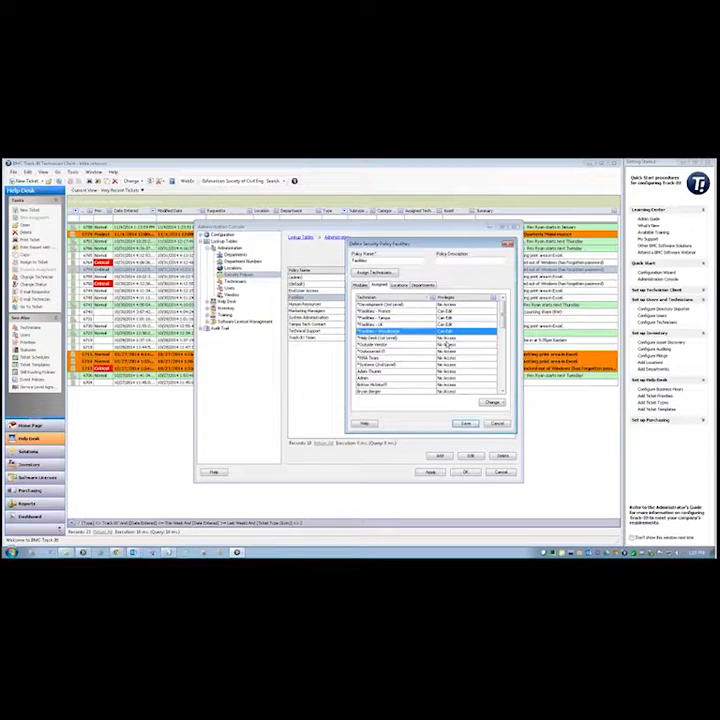
left_click(450, 345)
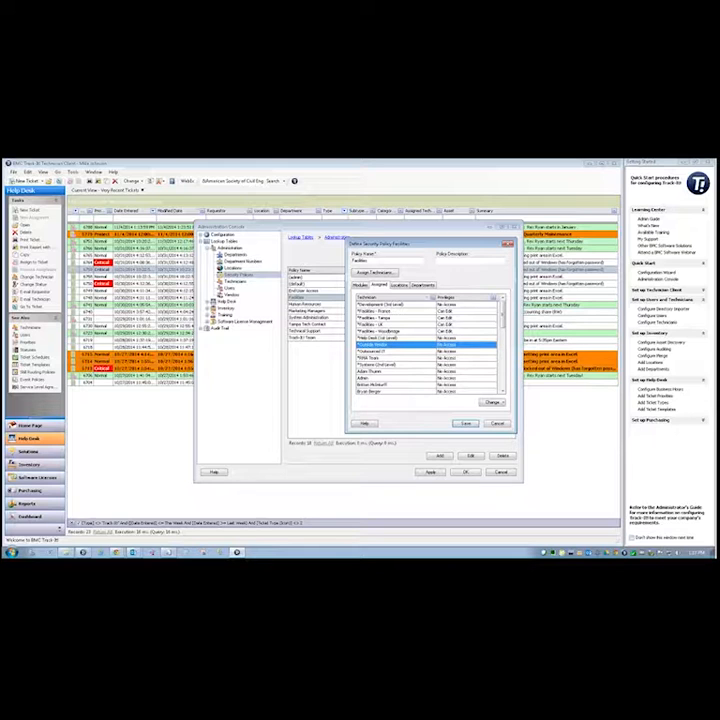
Close the Facilities security policy without saving and cancel out of the Administration Console
left_click(495, 423)
left_click(367, 381)
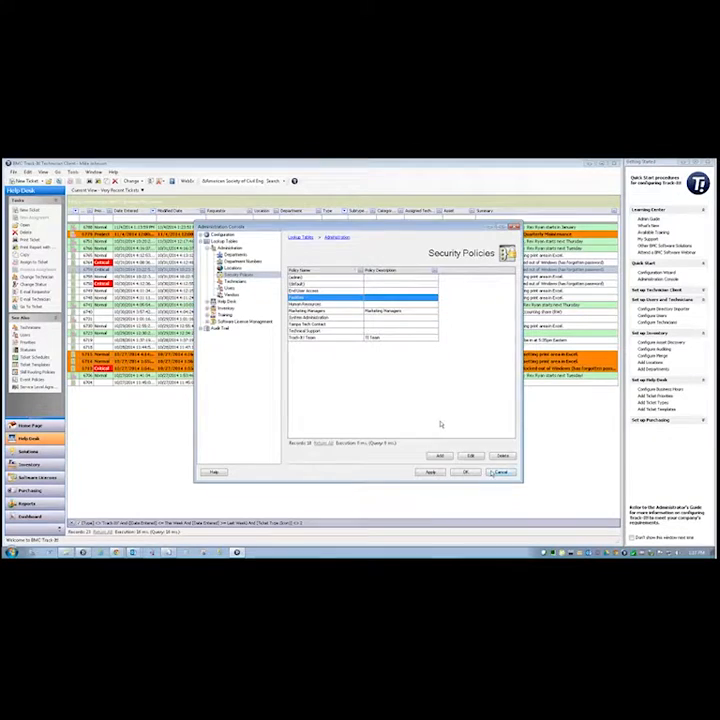
left_click(498, 472)
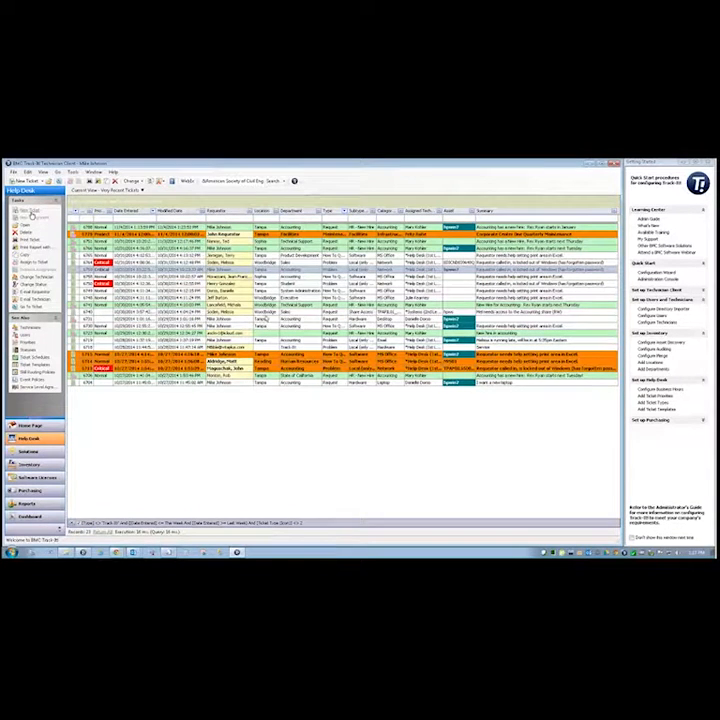
Create a new help desk ticket and check its default assigned technician
left_click(31, 211)
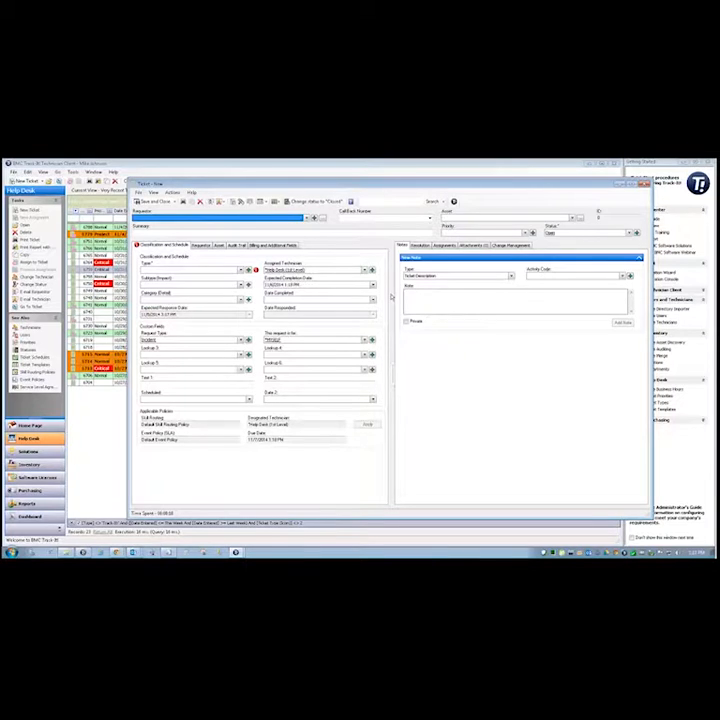
left_click(437, 311)
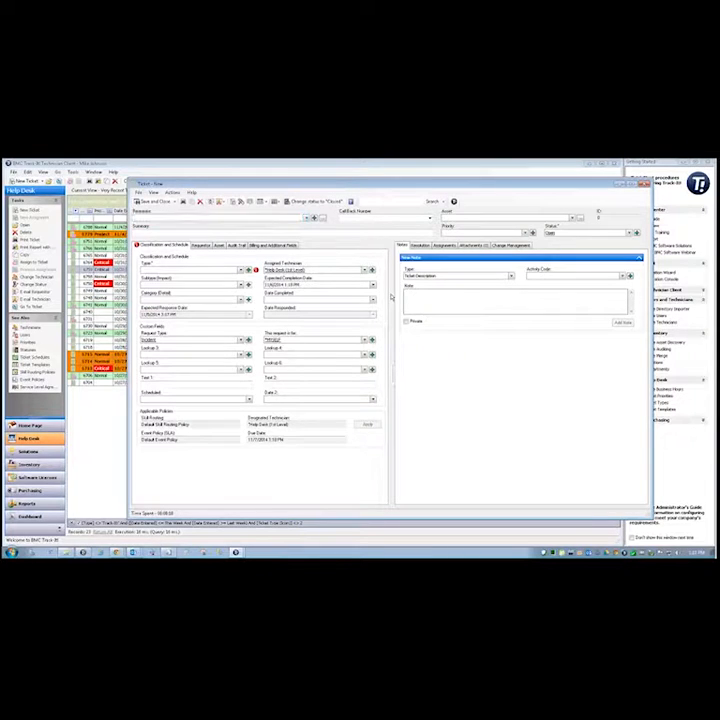
left_click(419, 372)
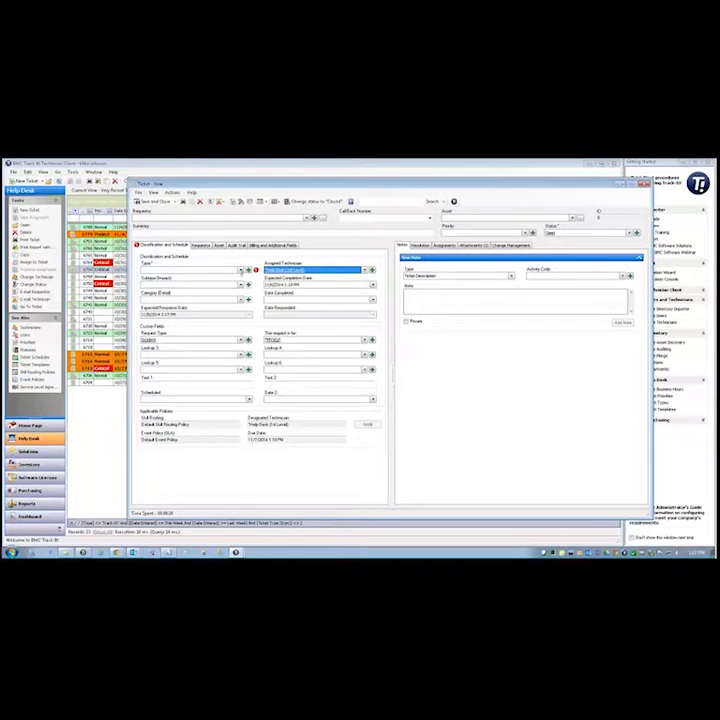
Classify the new ticket as type Problem with subtype Facilities (All) and check the technician it is routed to
left_click(241, 271)
left_click(234, 293)
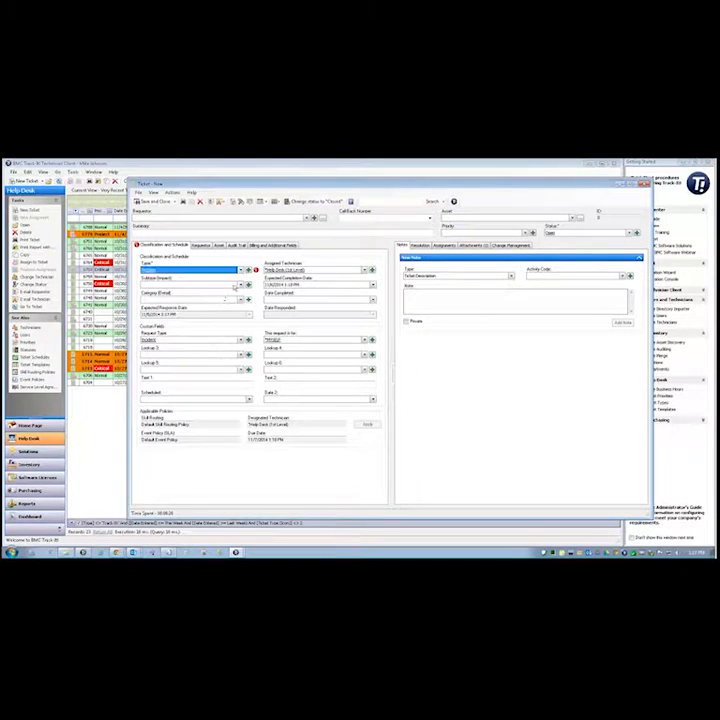
left_click(241, 286)
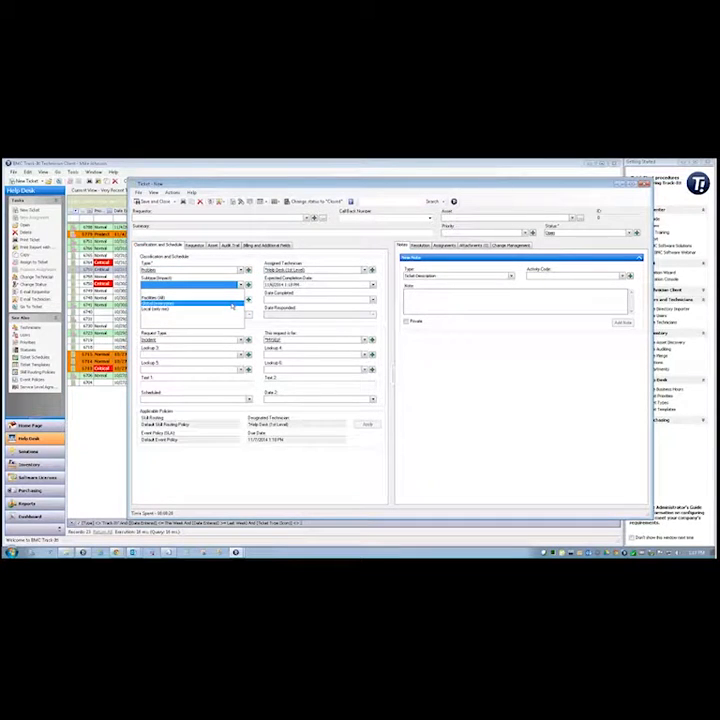
left_click(230, 299)
left_click(349, 271)
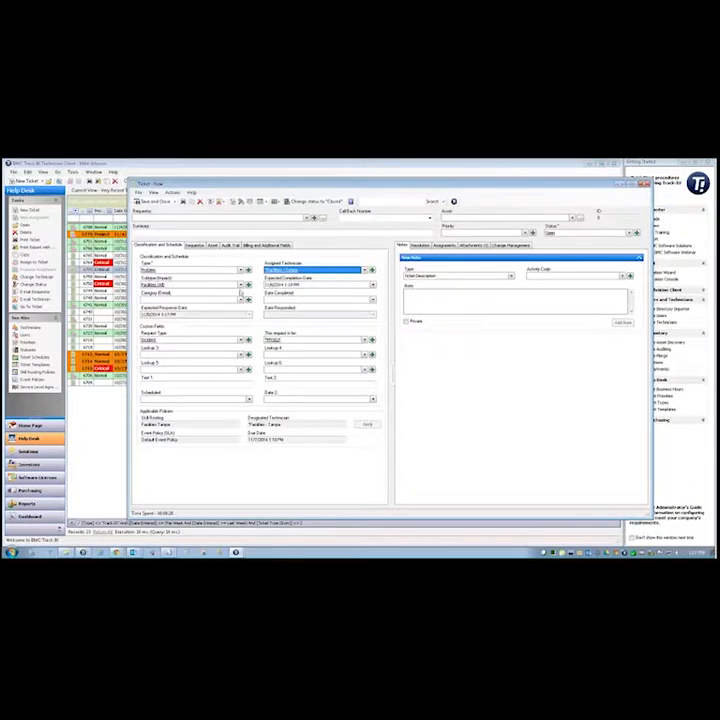
left_click(196, 286)
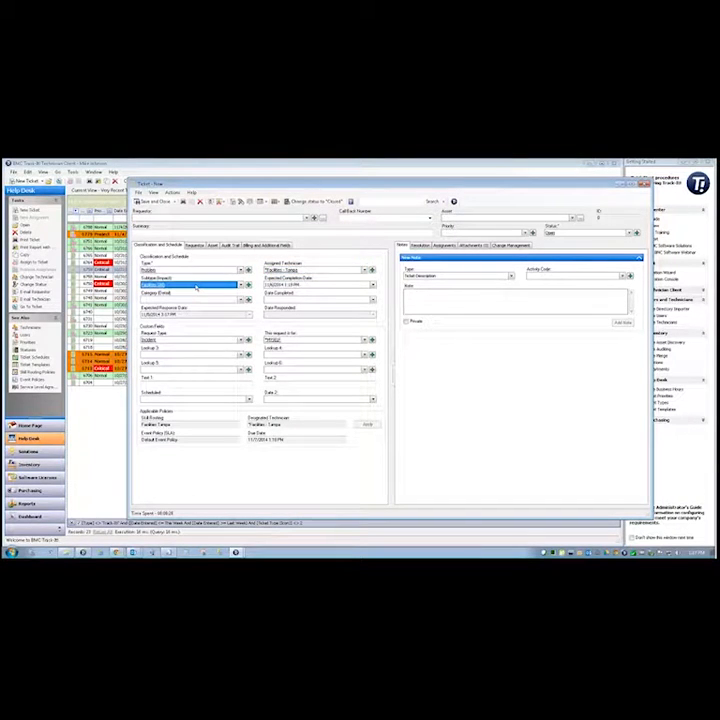
left_click(339, 272)
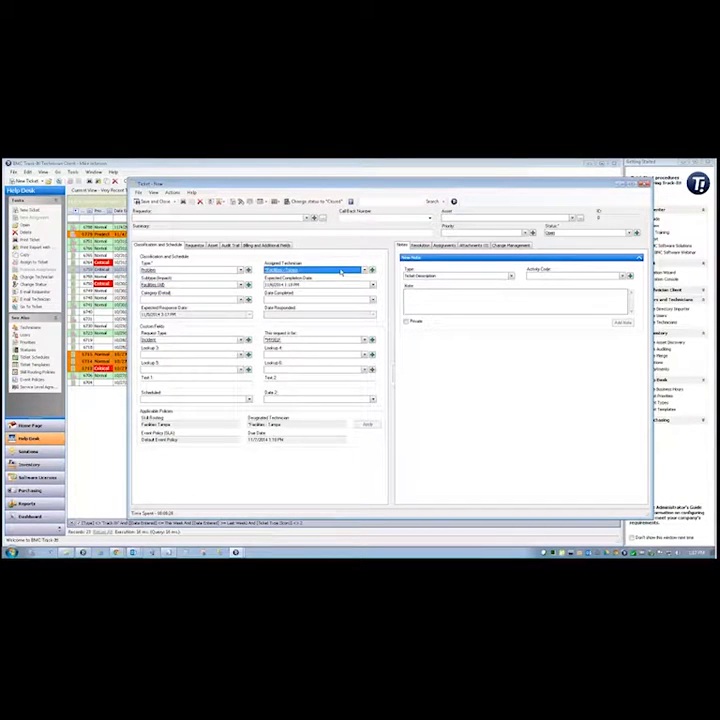
Select a requester from Woodbridge for the ticket, check the location in the user record, and close the record without saving
left_click(235, 218)
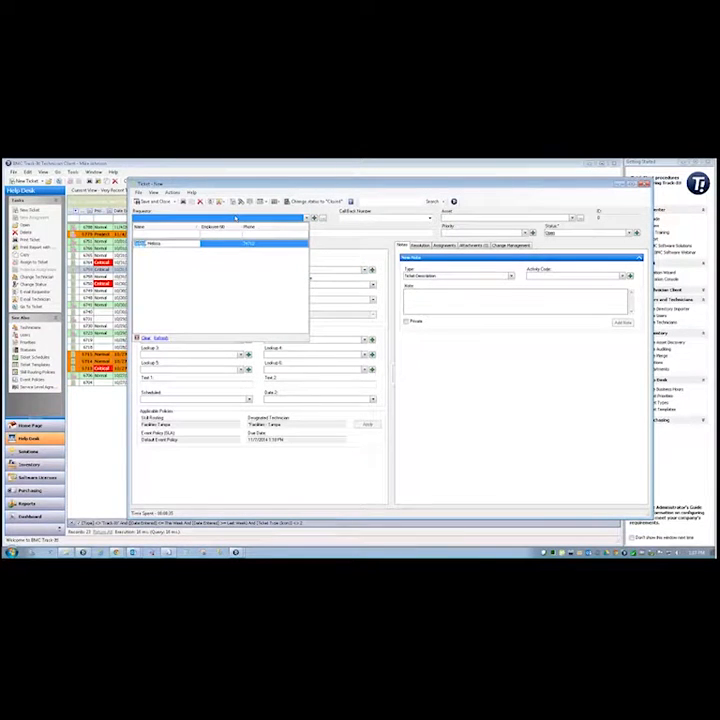
key("Return")
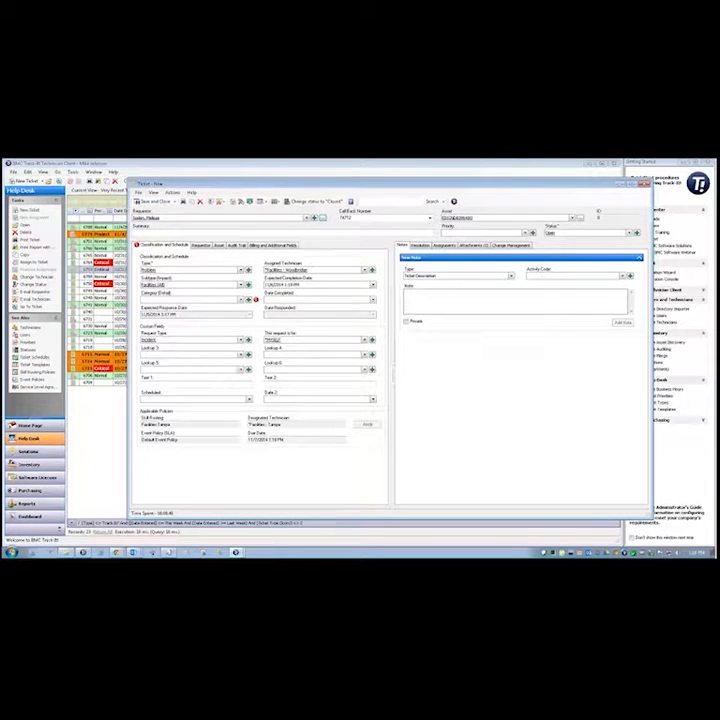
double_click(152, 219)
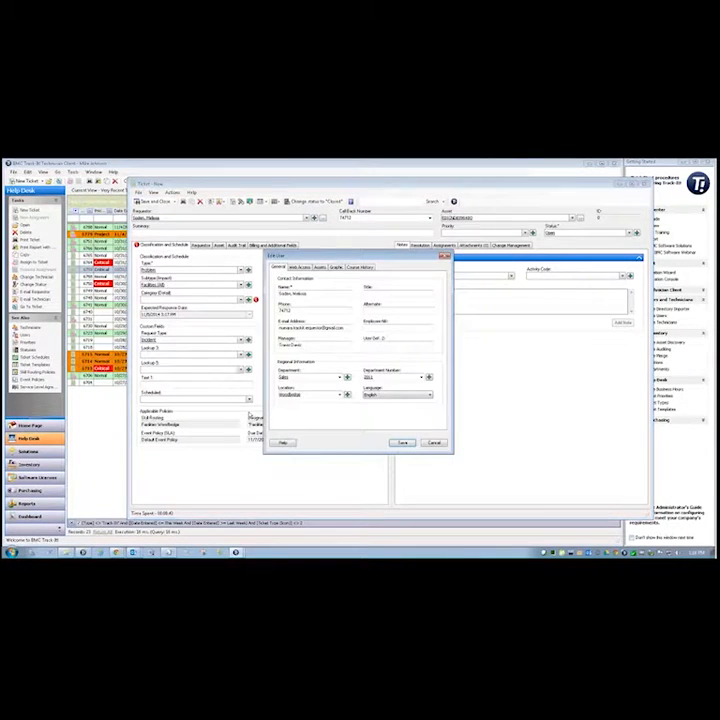
left_click(318, 395)
left_click(434, 442)
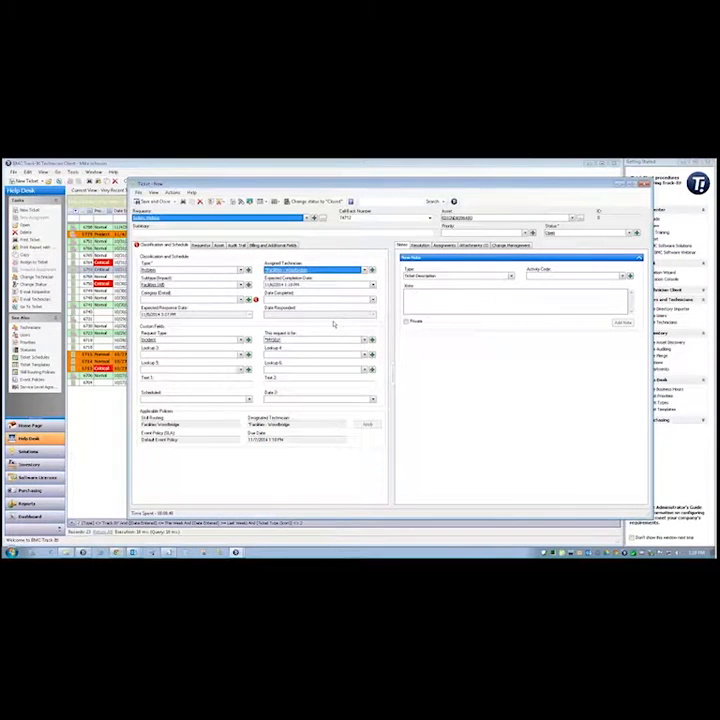
left_click(285, 233)
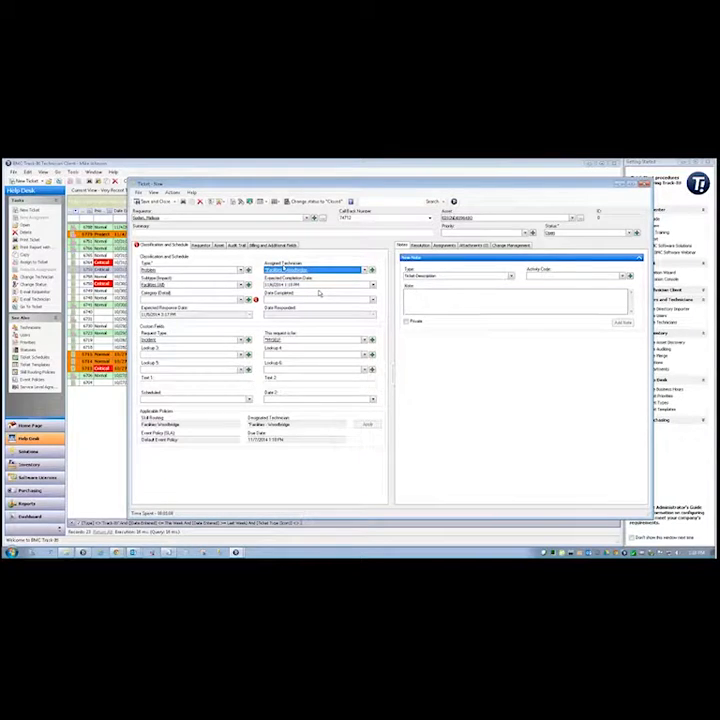
Reclassify the ticket as type Request with subtype Facilities
left_click(240, 270)
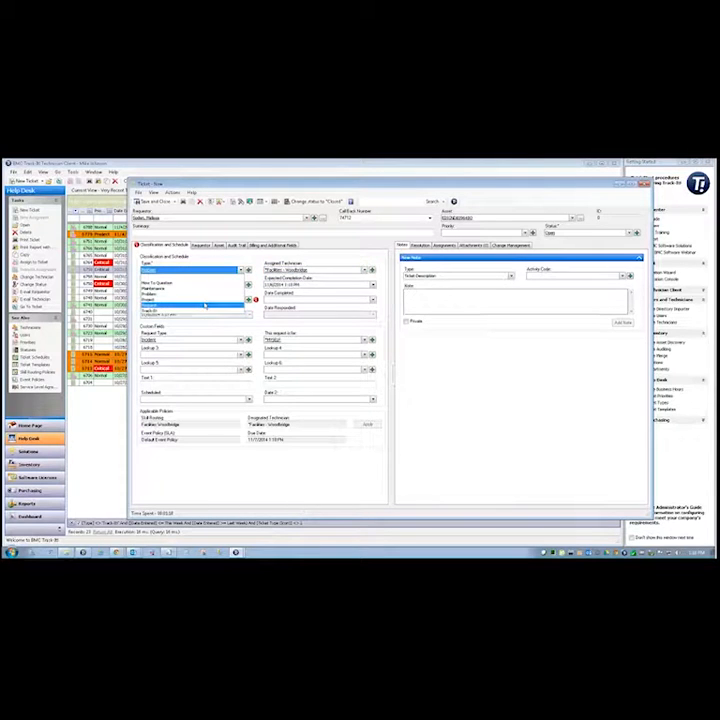
left_click(205, 305)
left_click(210, 286)
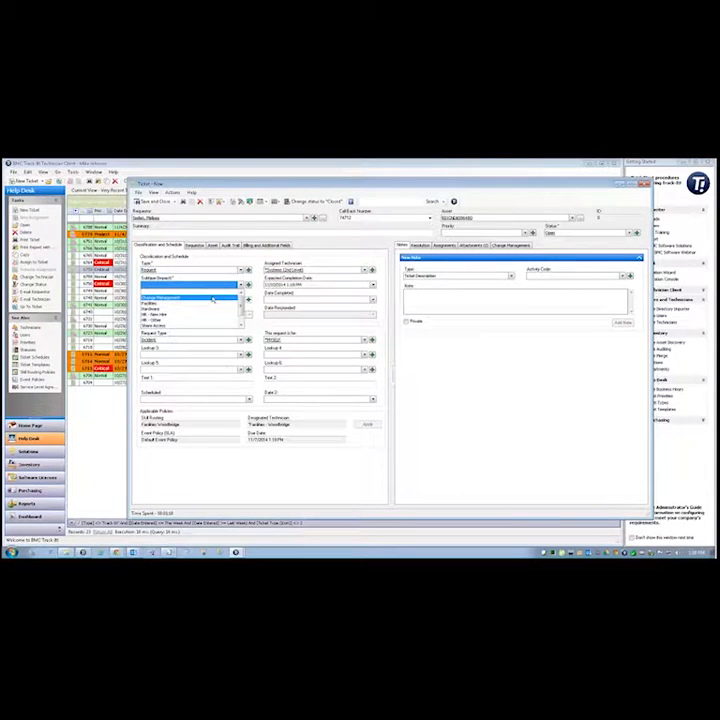
left_click(210, 303)
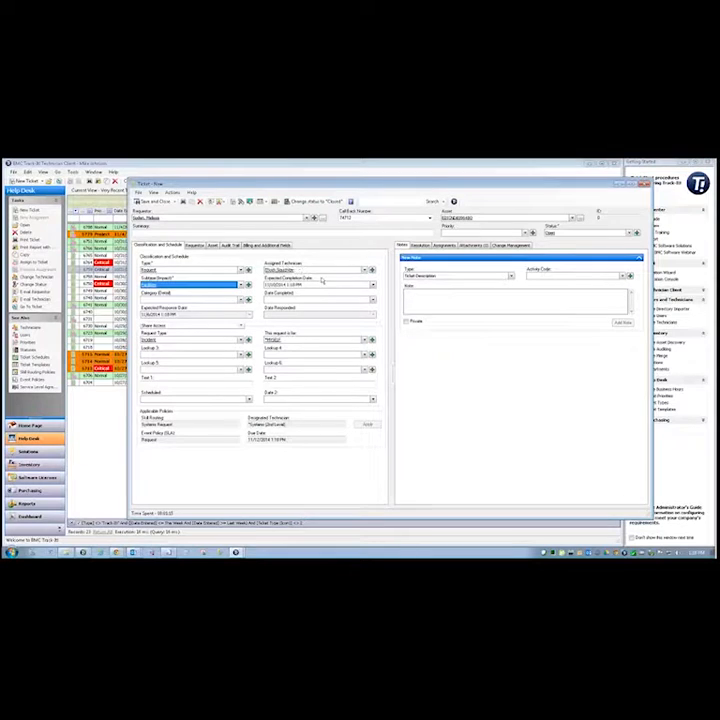
Switch the Request ticket's subtype to Hardware, HR - New Hire and finally Share Access to exercise the skill routing
left_click(241, 285)
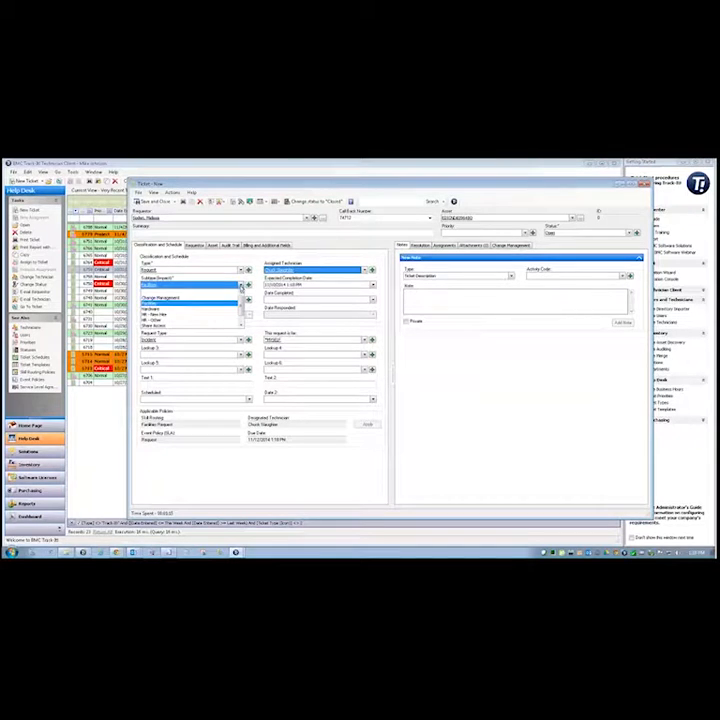
left_click(219, 313)
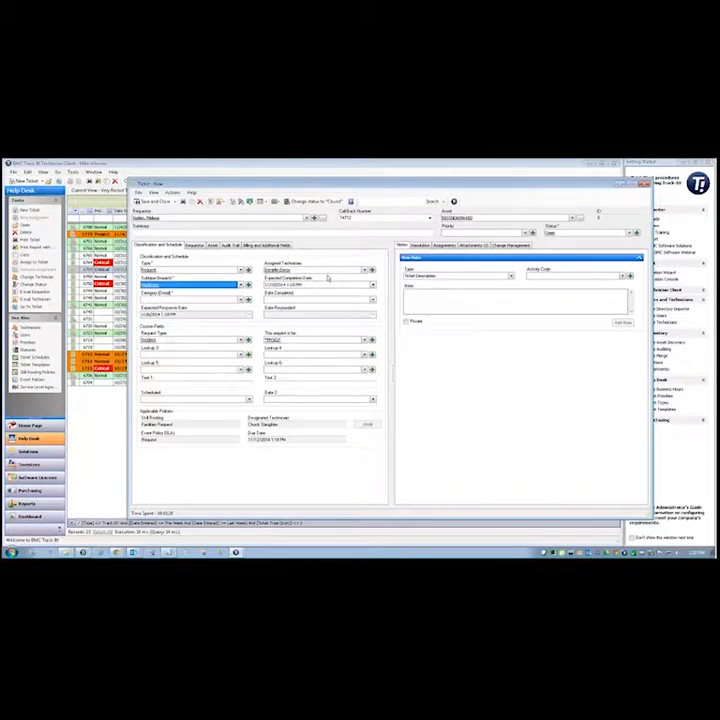
left_click(241, 285)
left_click(220, 312)
left_click(241, 285)
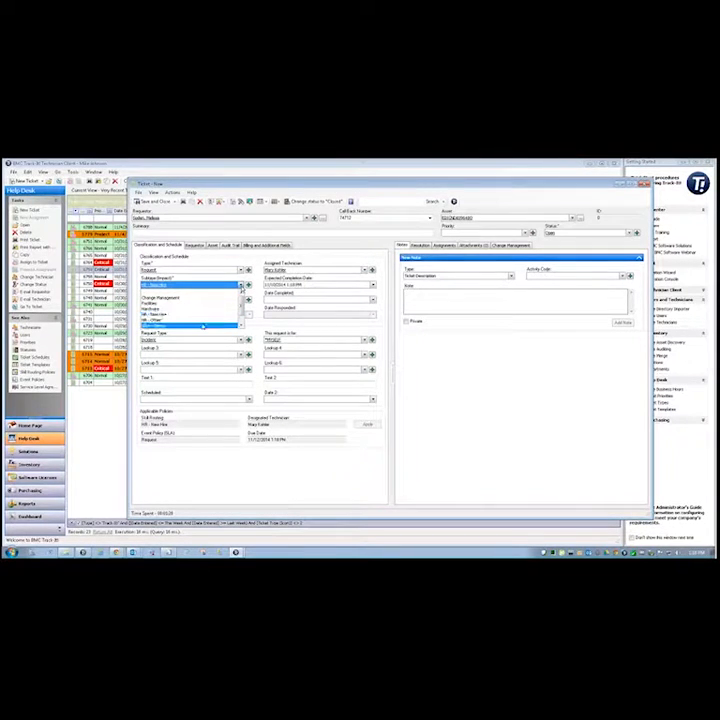
left_click(204, 326)
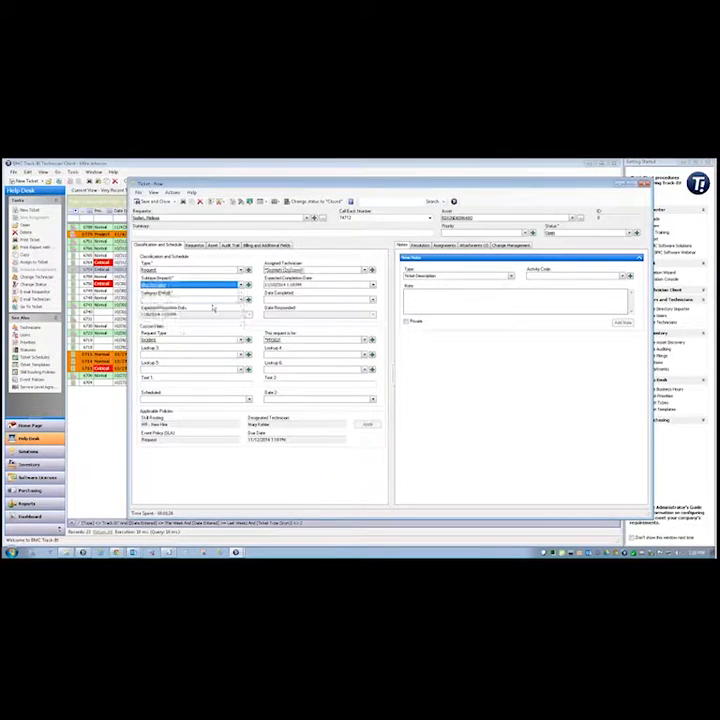
Check the Share Access request's assigned technician and its applicable skill routing and event policies
left_click(338, 272)
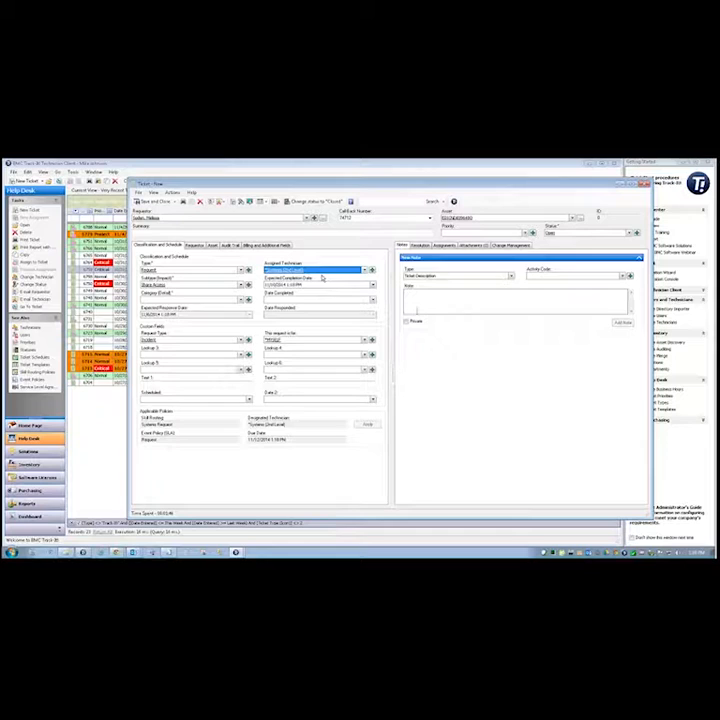
left_click(416, 311)
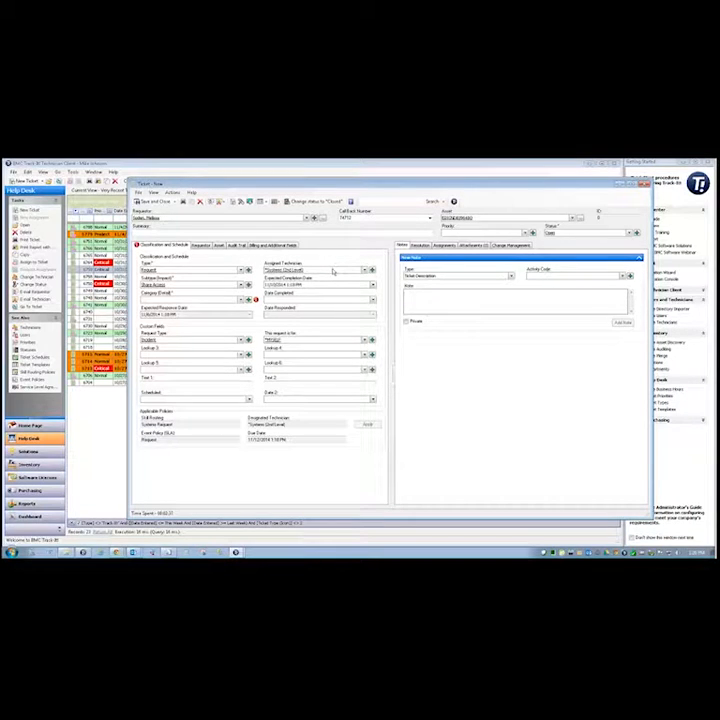
left_click(333, 271)
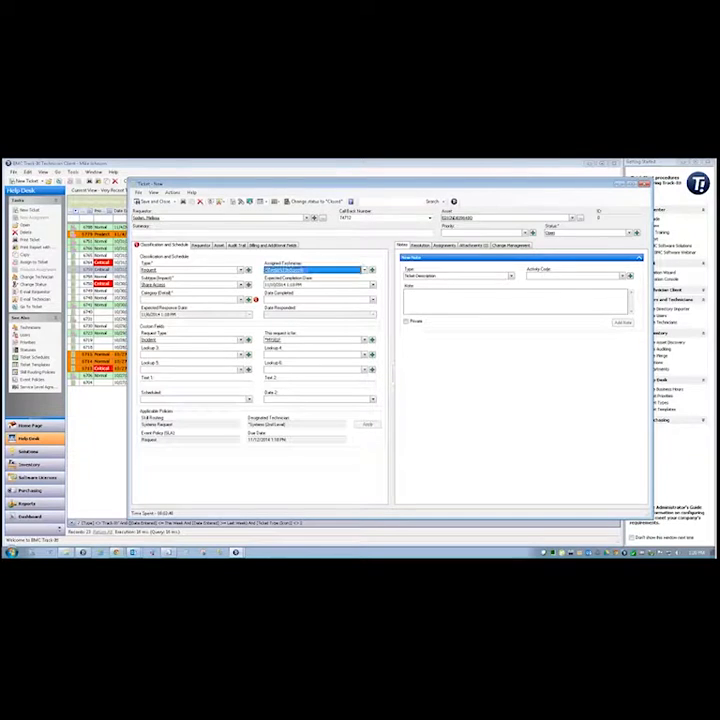
left_click(183, 439)
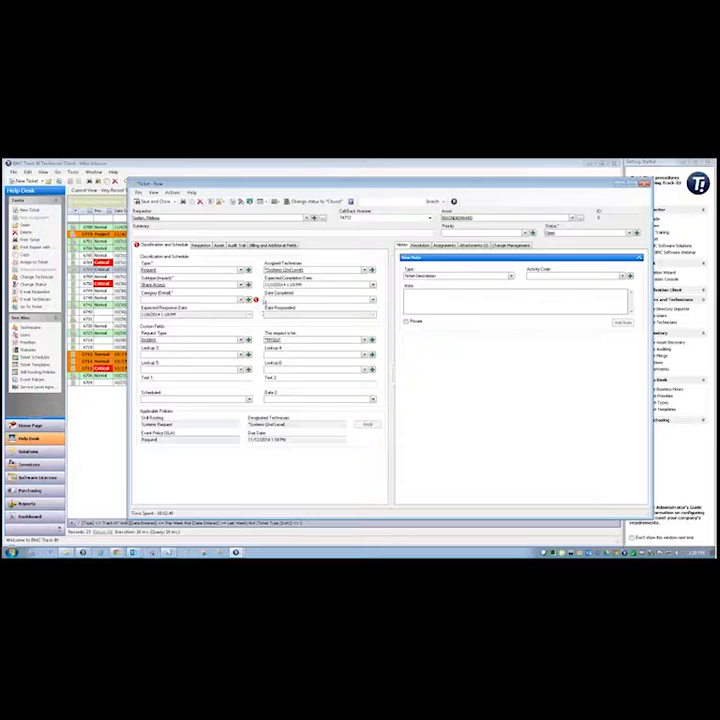
Search the requester list by first name and select a different requester for the ticket
left_click(306, 219)
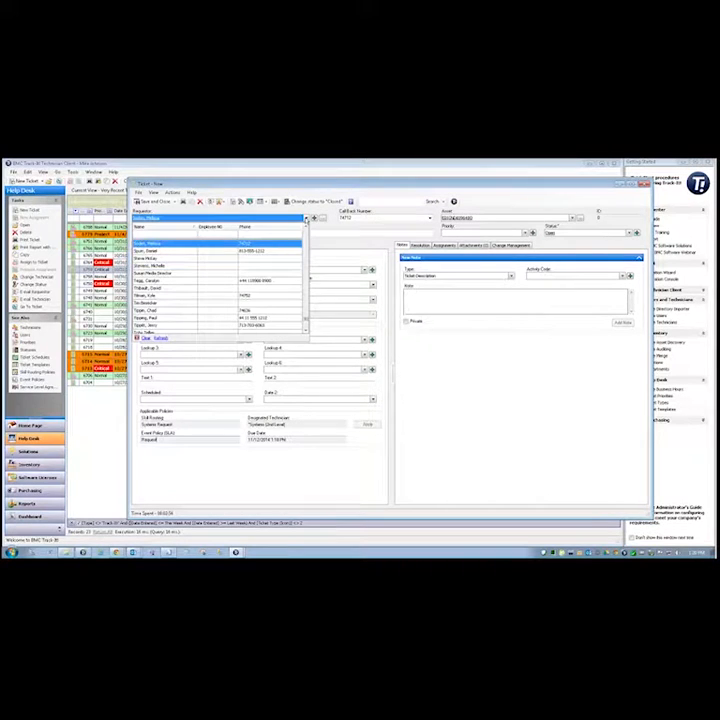
scroll(307, 287, "up", 4)
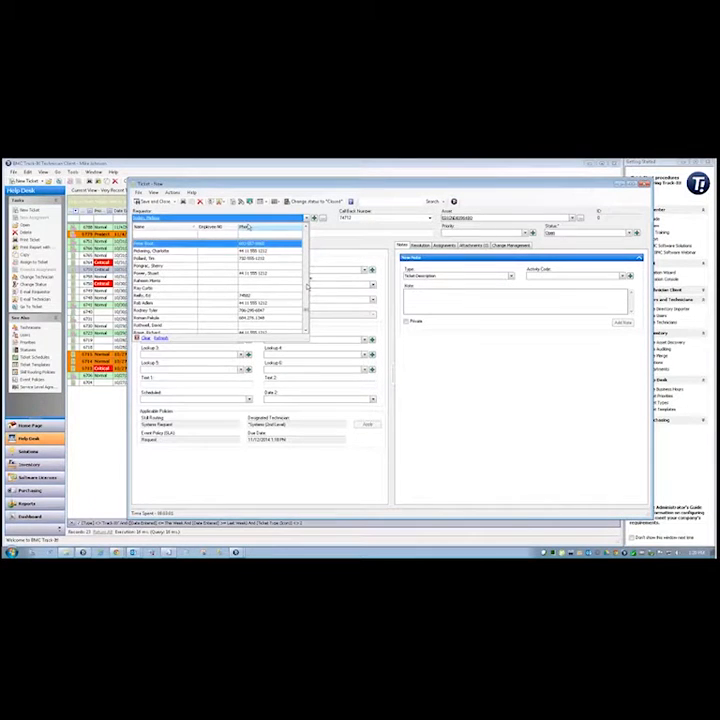
left_click(230, 218)
type("mike")
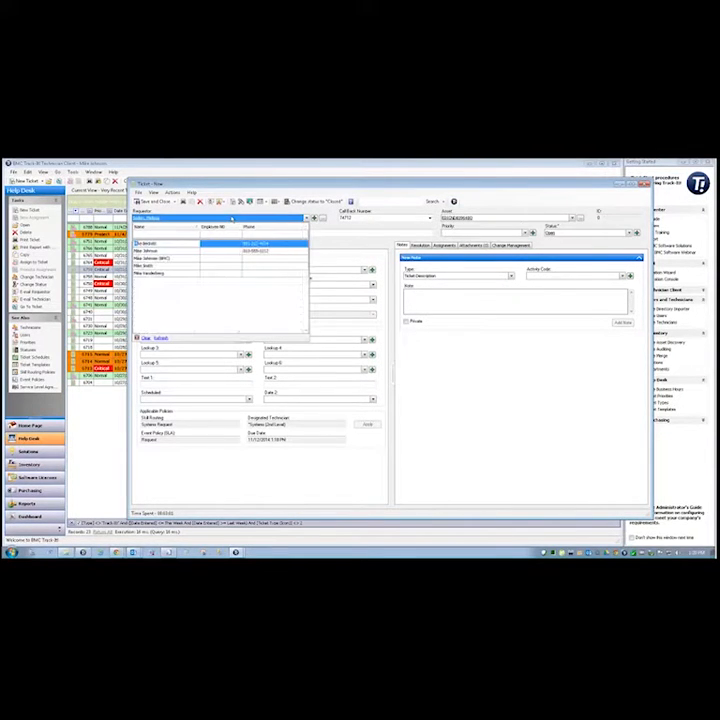
key("Down")
key("Return")
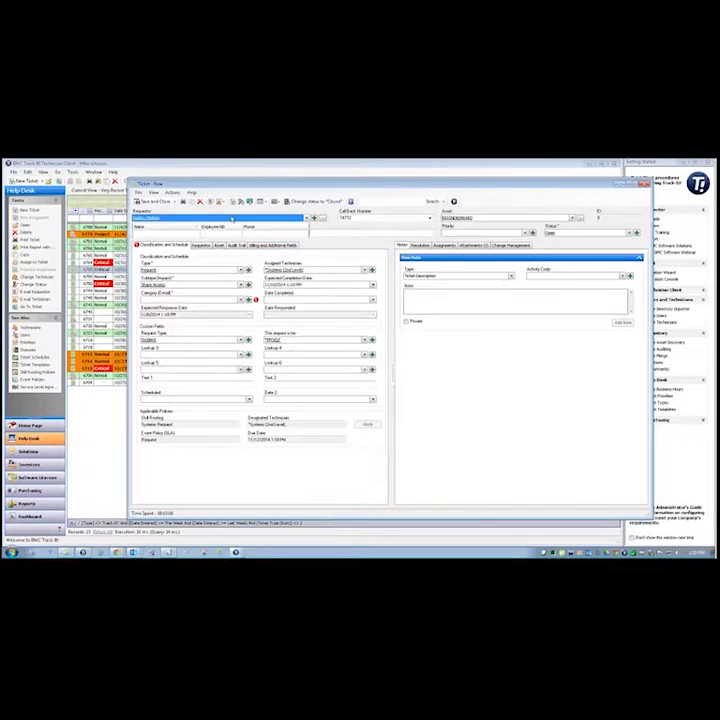
Reclassify the ticket as type Project with subtype Development
left_click(238, 270)
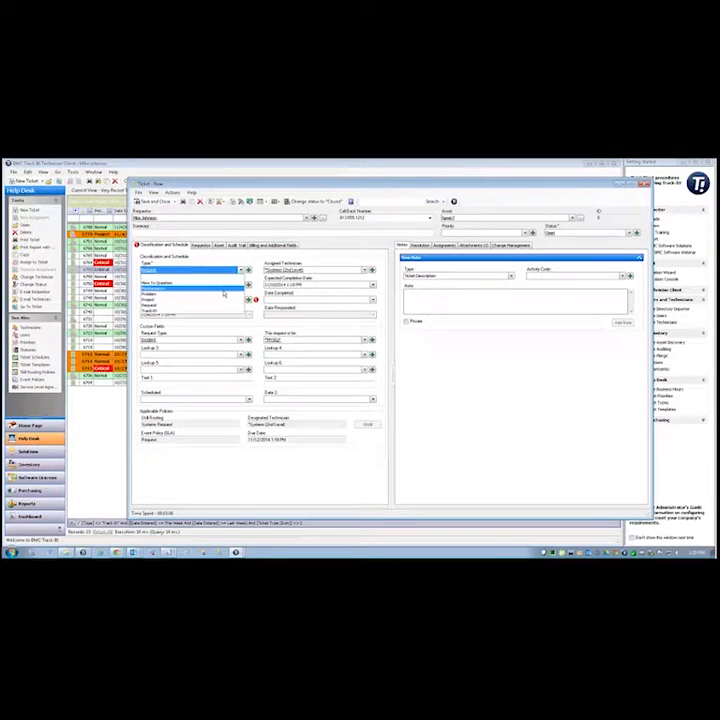
left_click(224, 293)
left_click(240, 286)
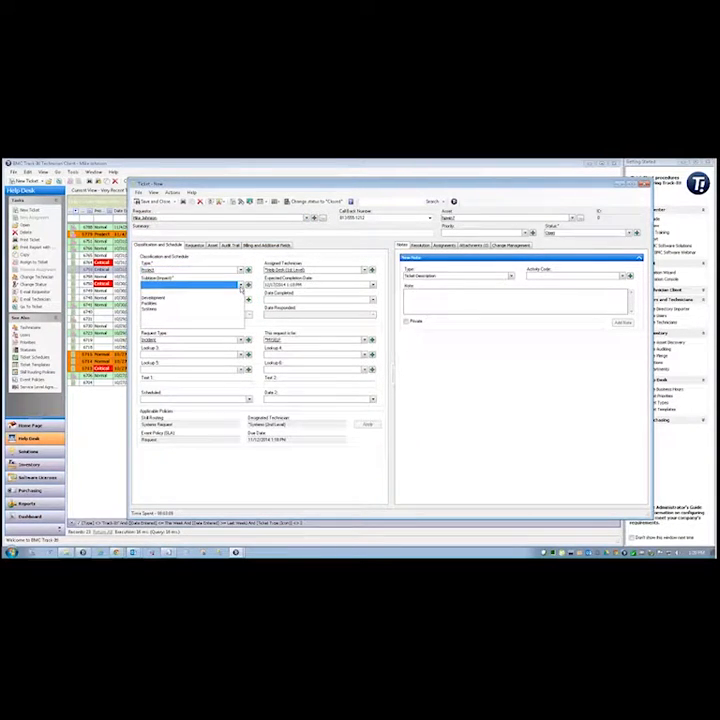
left_click(237, 299)
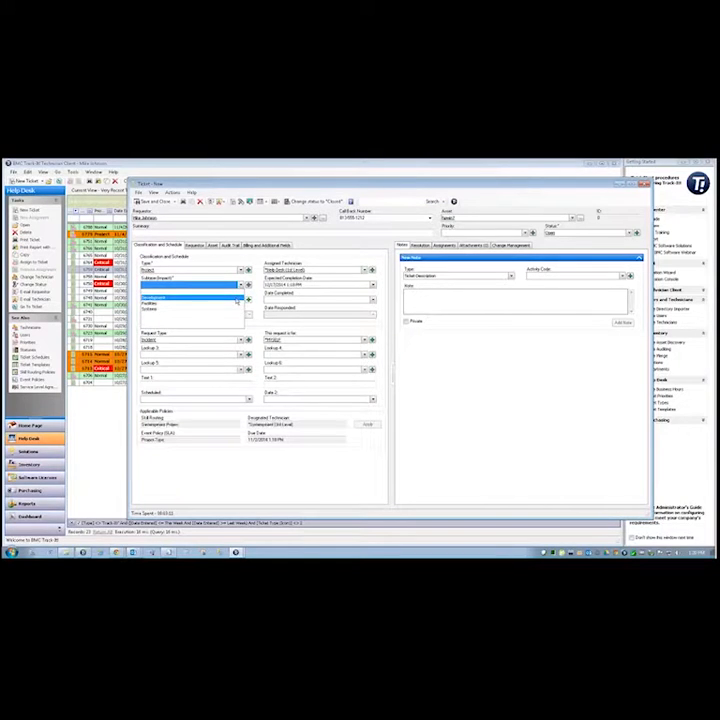
left_click(241, 300)
left_click(241, 299)
Switch the Project ticket's subtype to Facilities and back to Development, checking the assigned technician each time
left_click(241, 286)
left_click(230, 303)
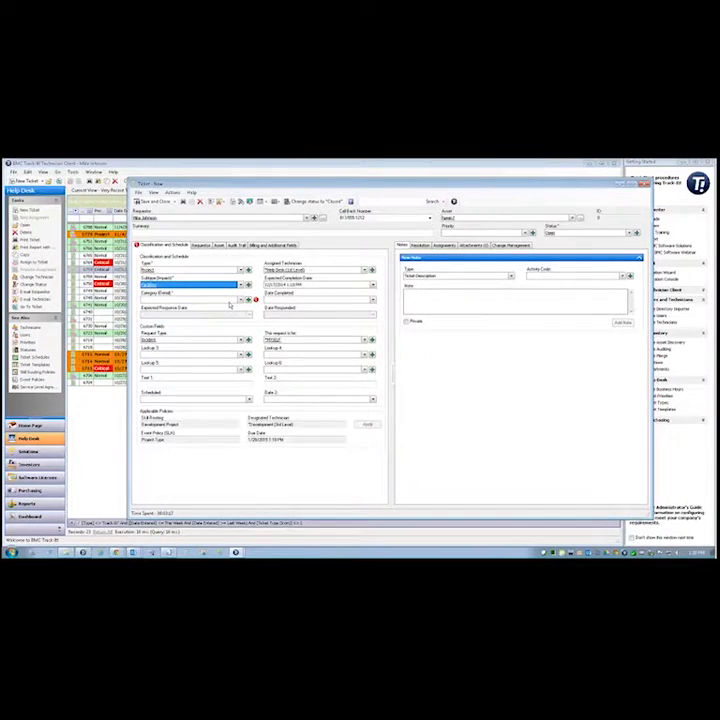
left_click(326, 272)
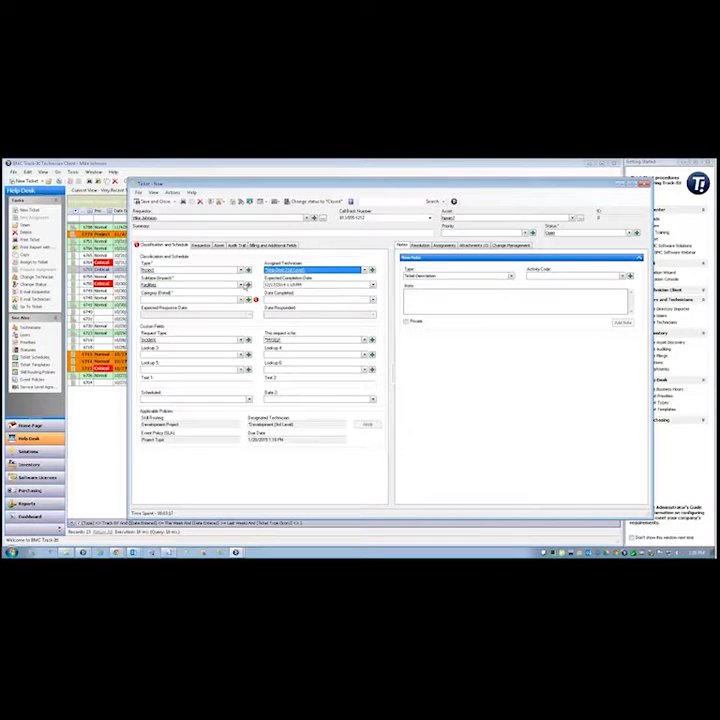
left_click(240, 285)
left_click(226, 302)
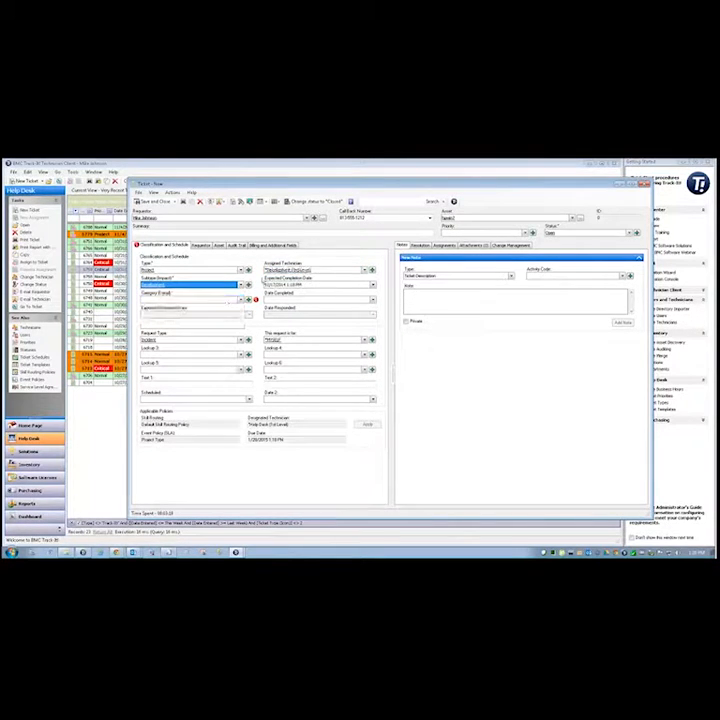
left_click(328, 273)
Set the Development project's category to Master and reassign the ticket from the group to an individual technician
left_click(240, 299)
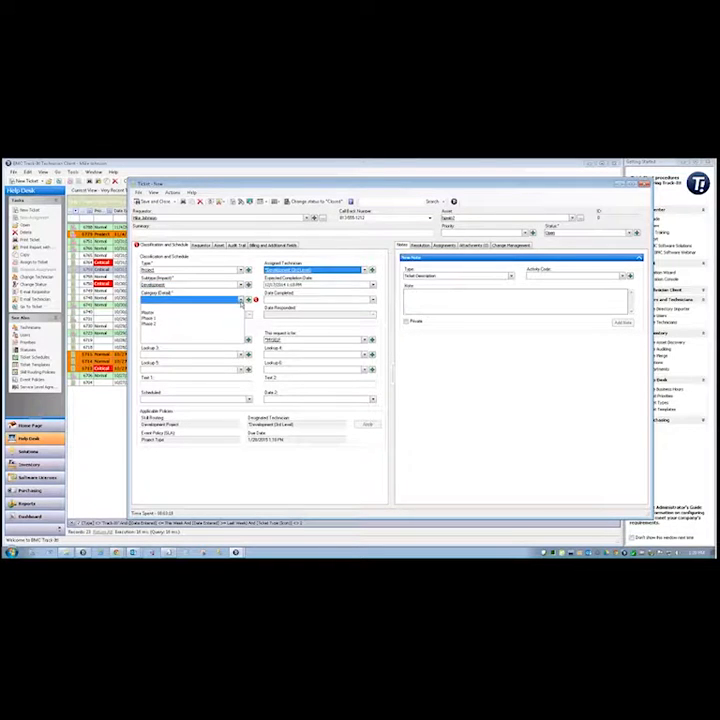
left_click(232, 316)
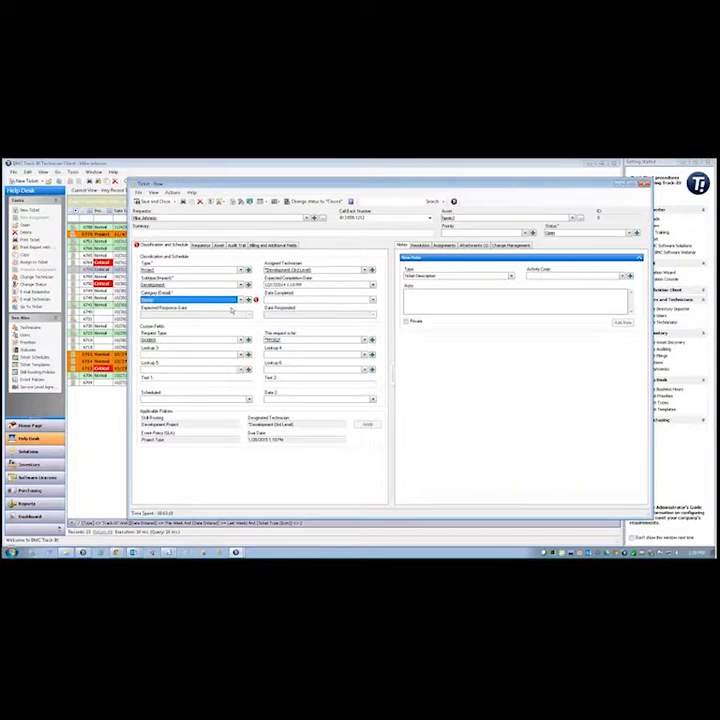
left_click(328, 271)
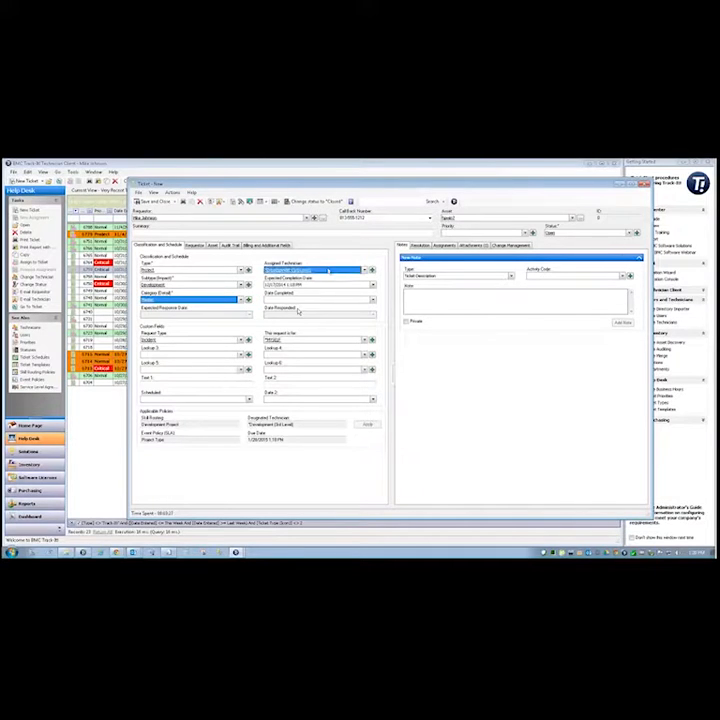
left_click(328, 271)
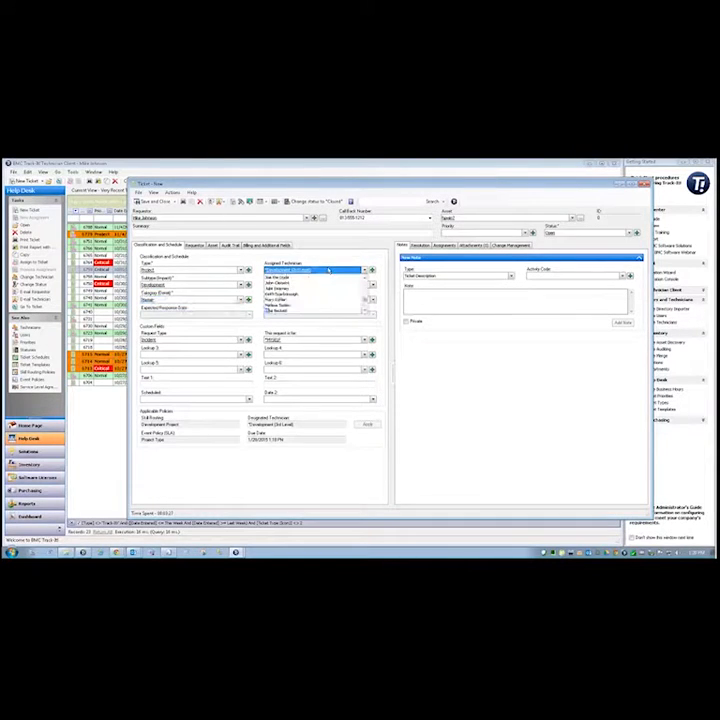
key("Down")
key("Tab")
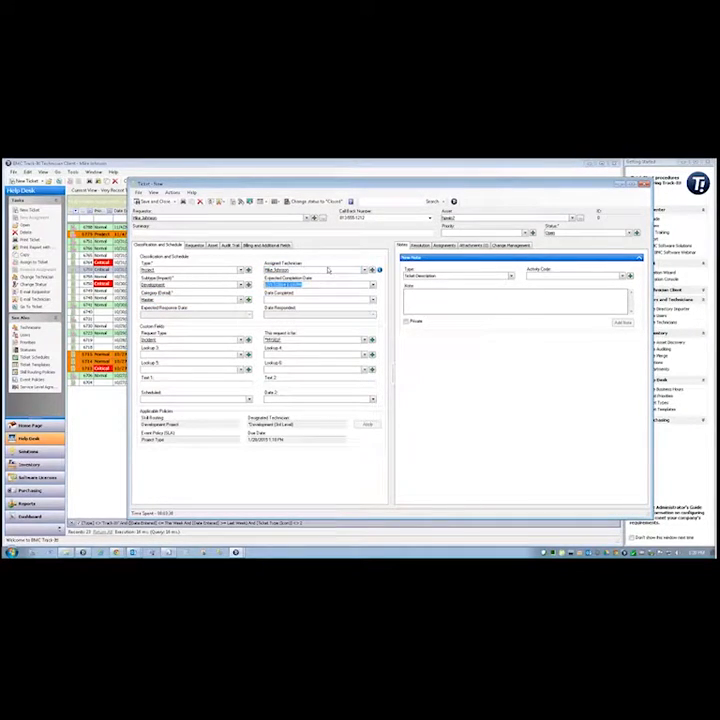
Enter the ticket summary "Starting up a new project to change things (code, develop and whatnot)"
left_click(328, 270)
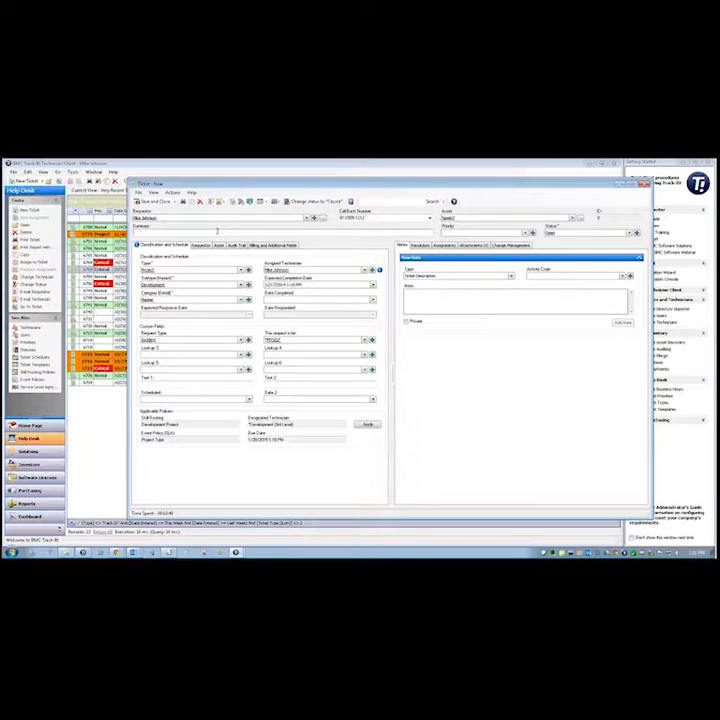
type("Starting up a new project to change things")
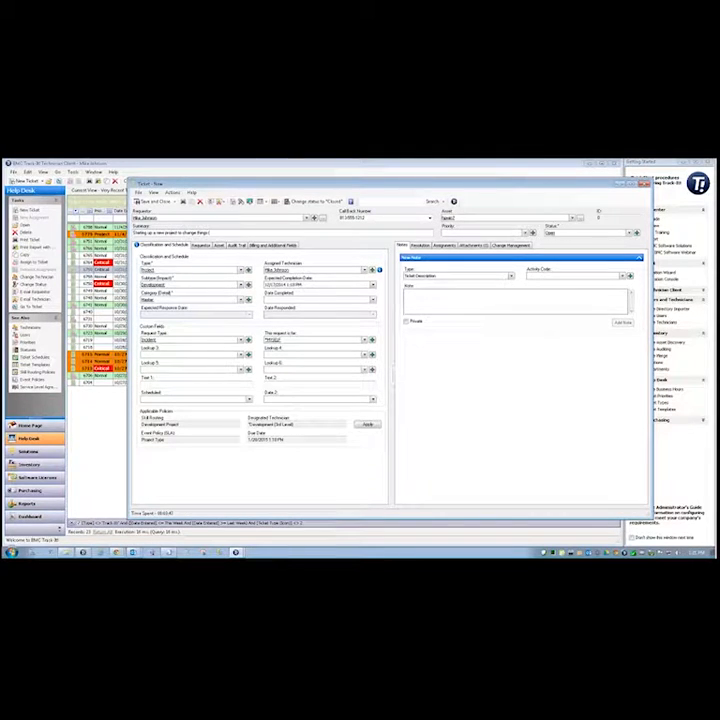
type(": focus, develop and refineever")
Reuse the summary text as a Ticket Description note and add it to the ticket
left_click_drag(262, 233, 137, 240)
left_click(430, 234)
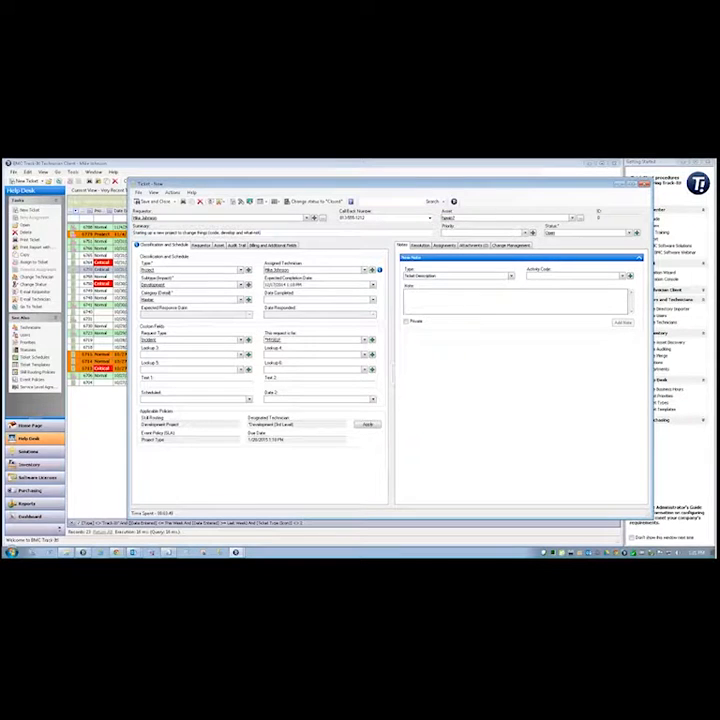
left_click(622, 322)
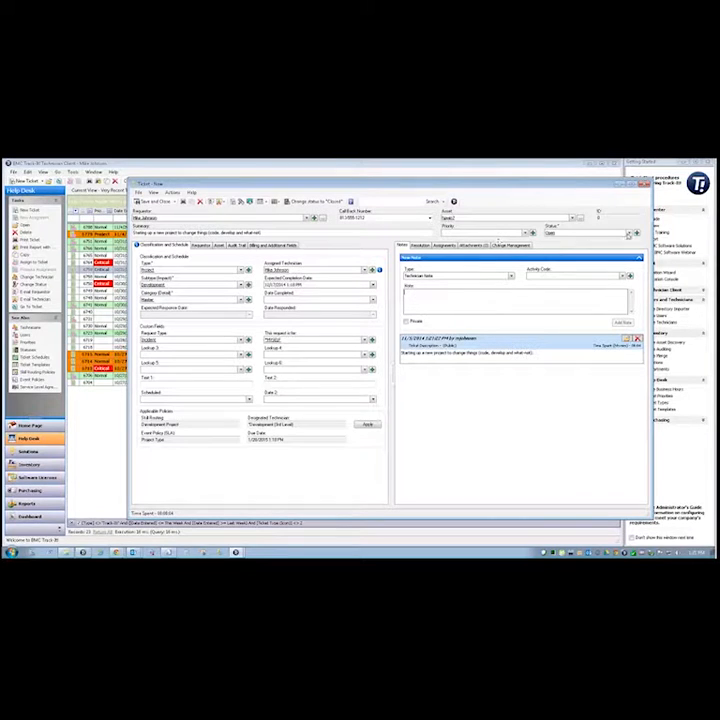
Set the ticket's status to In Progress and its priority to Project
left_click(629, 234)
left_click(591, 257)
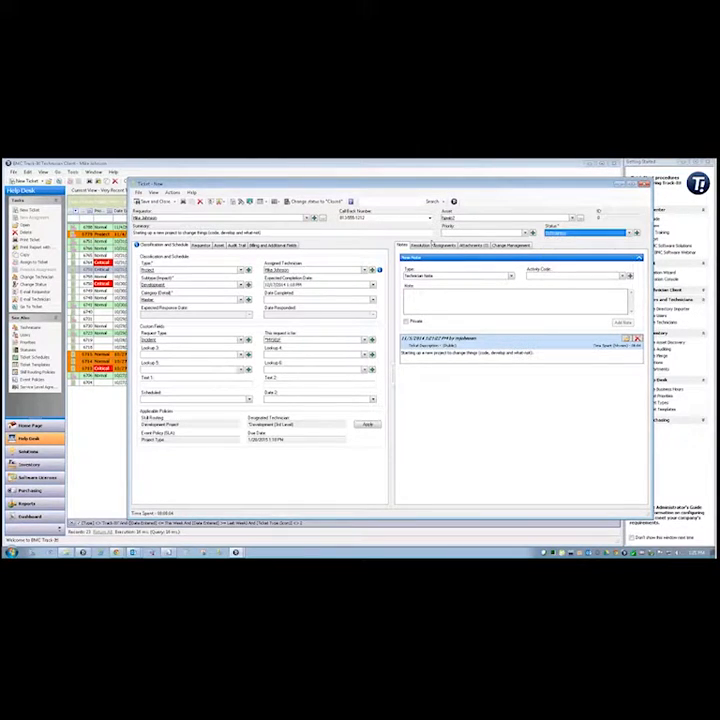
left_click(524, 233)
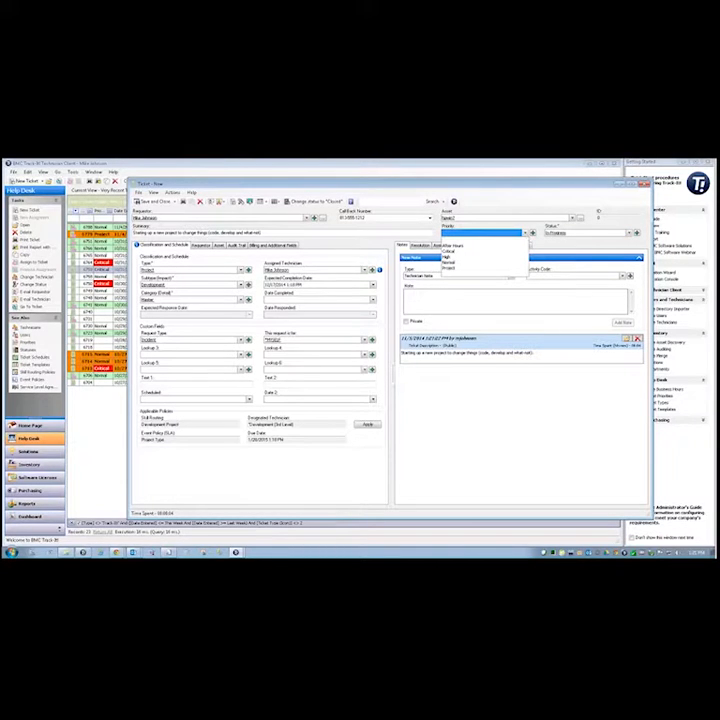
left_click(448, 268)
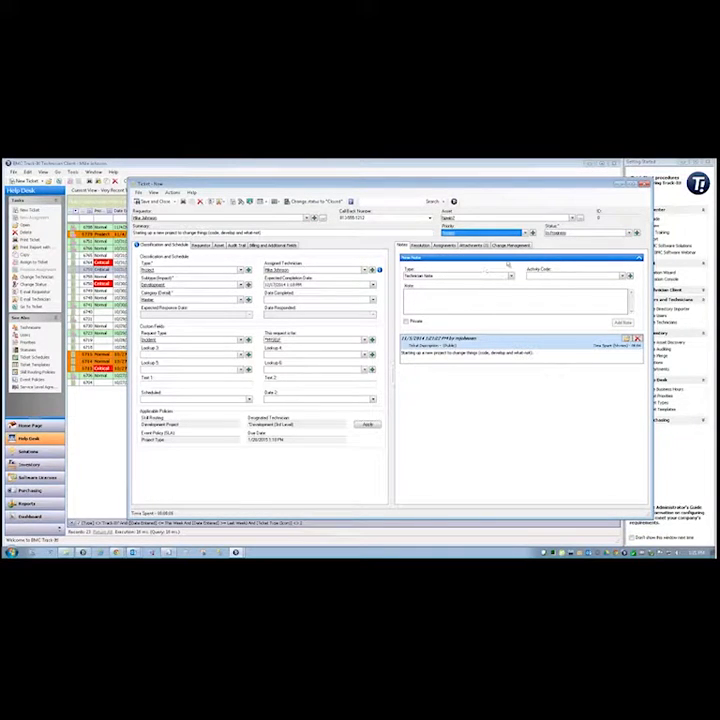
Save the ticket without closing it and accept its entry into the Change Management process
left_click(175, 202)
left_click(170, 211)
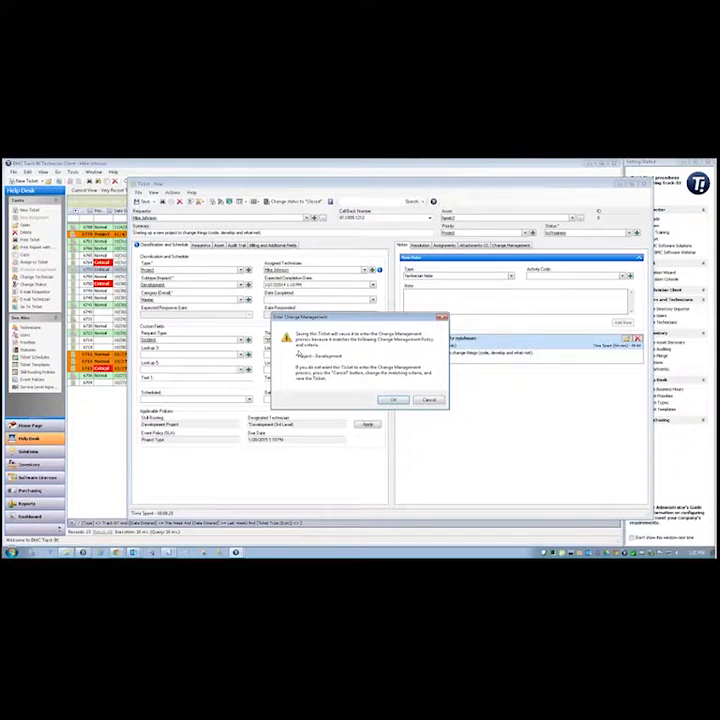
left_click(394, 400)
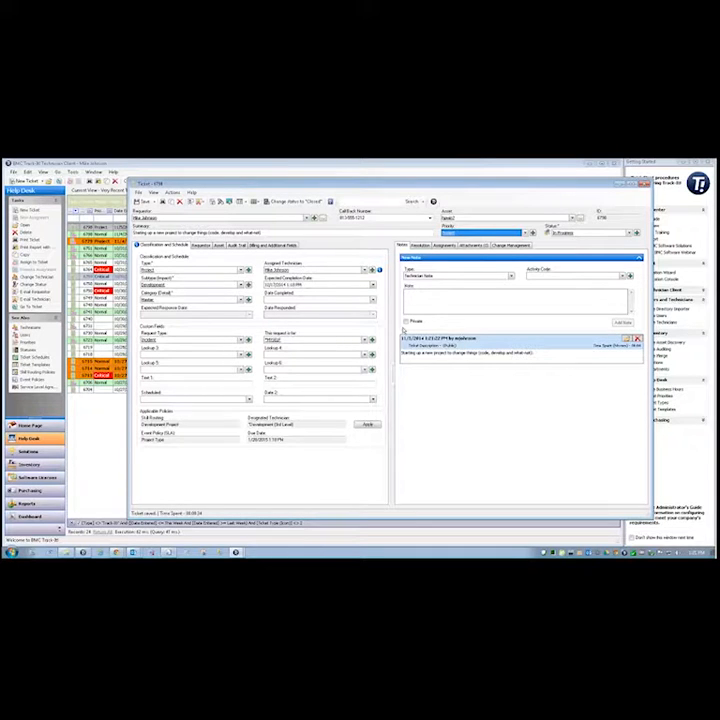
Examine the saved ticket's skill routing, event policy and designated technician against its assigned technician
left_click(185, 438)
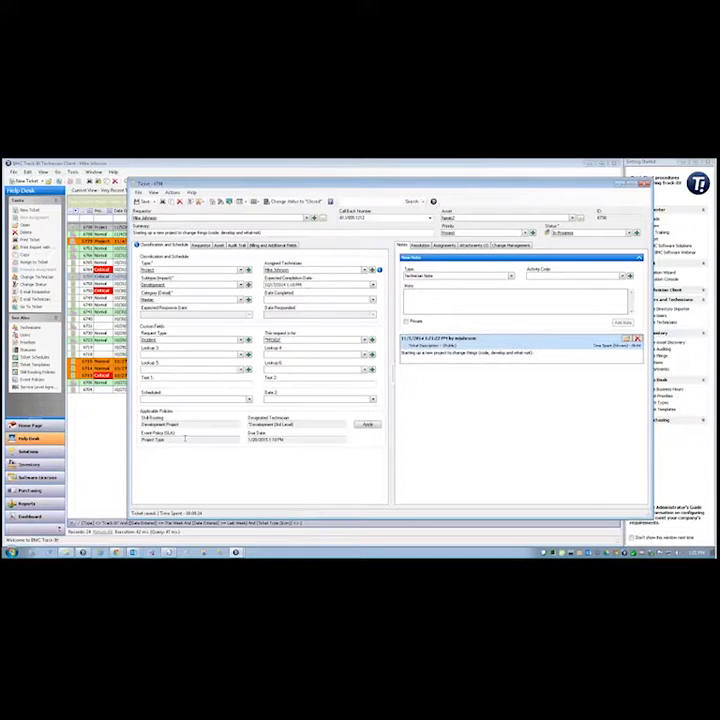
left_click(314, 424)
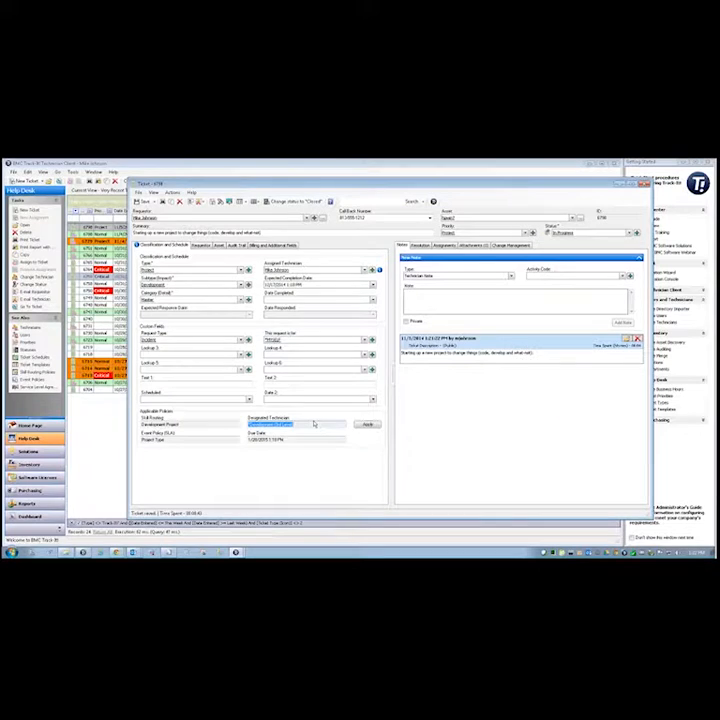
left_click(334, 270)
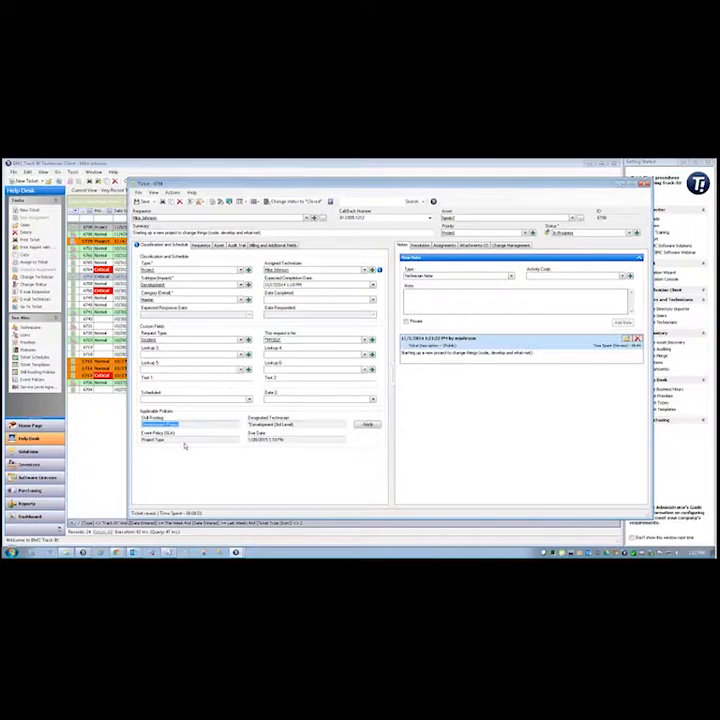
left_click_drag(180, 440, 138, 440)
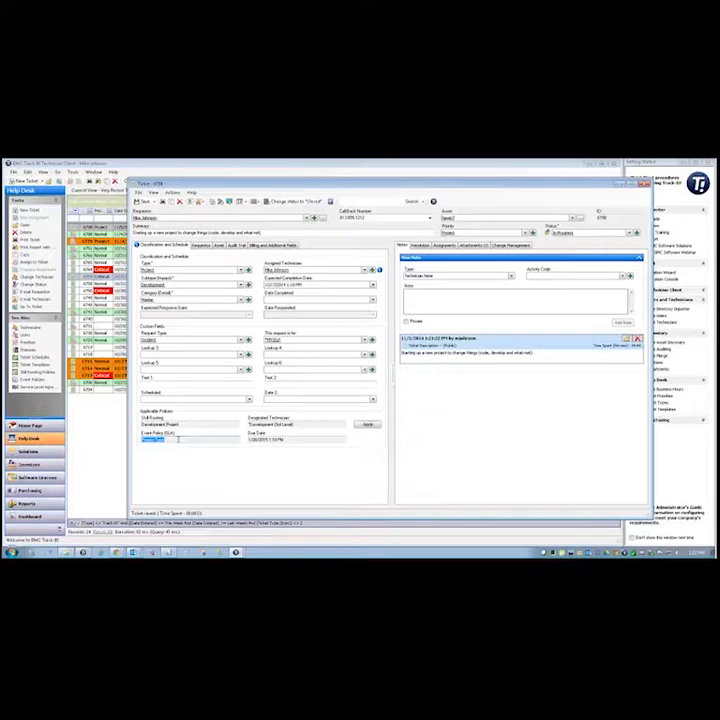
left_click(178, 440)
Review the ticket's change management policy, required approvals and approver list, expanding one approver's entry
left_click(515, 249)
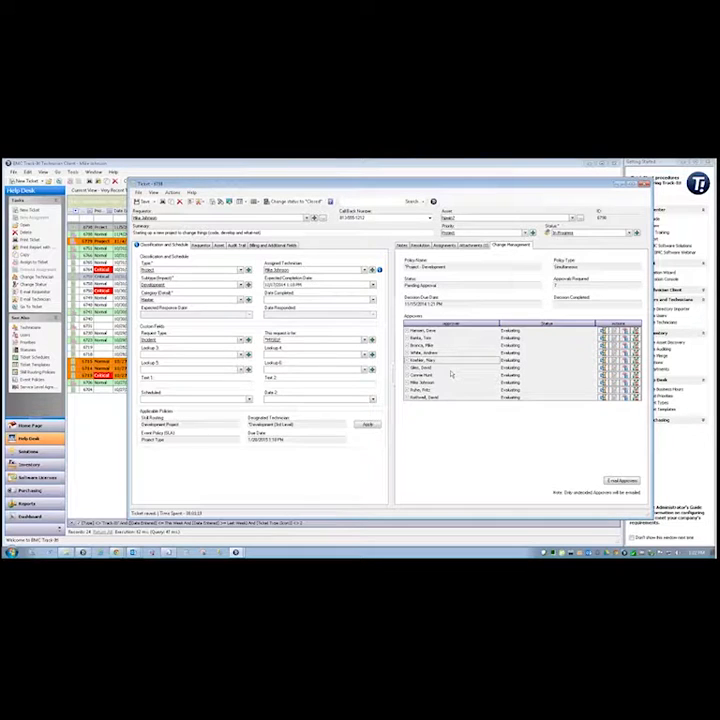
left_click(592, 287)
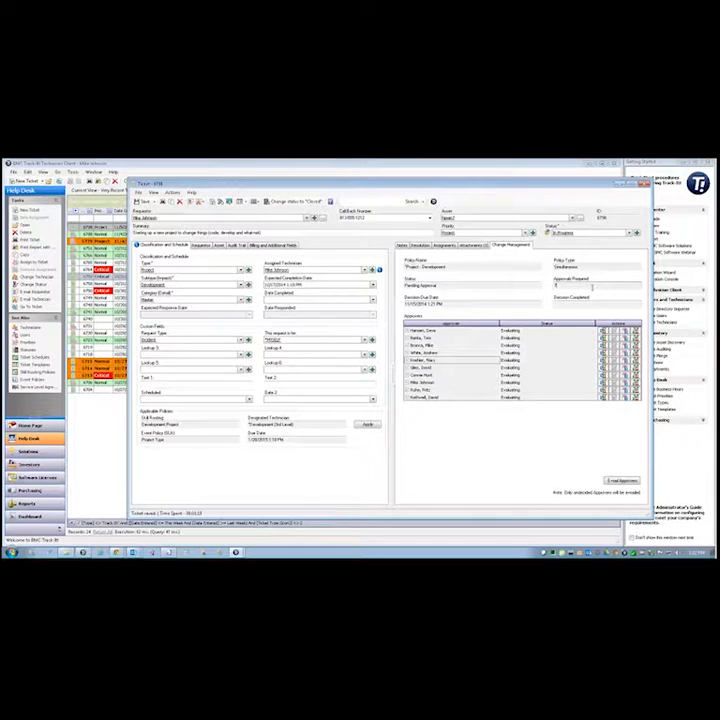
left_click(408, 382)
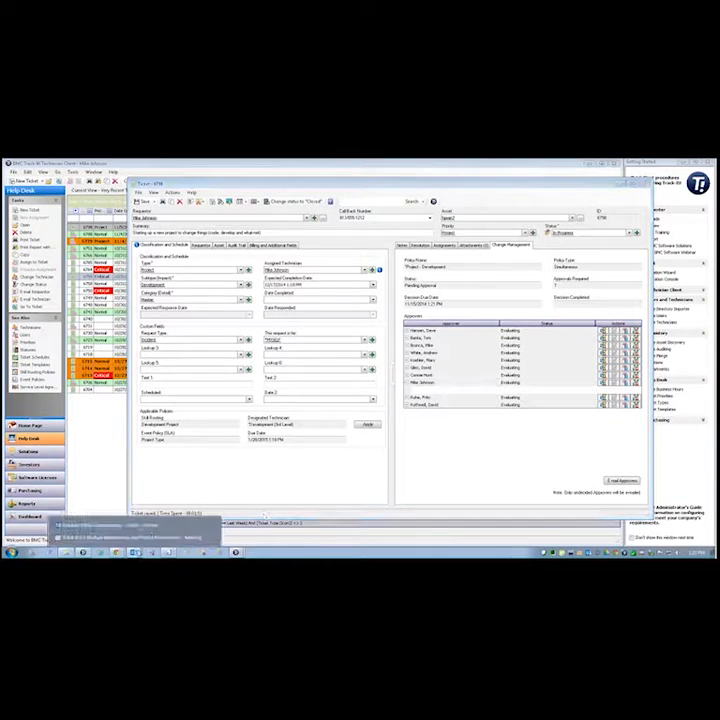
Switch to Outlook, close the meeting invitation and open the BMC folder in the mail view
left_click(168, 532)
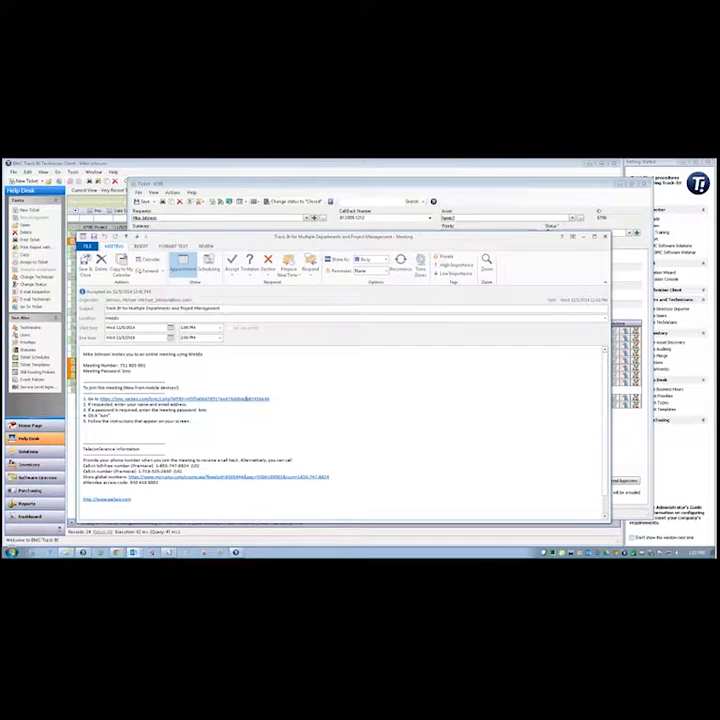
left_click(605, 237)
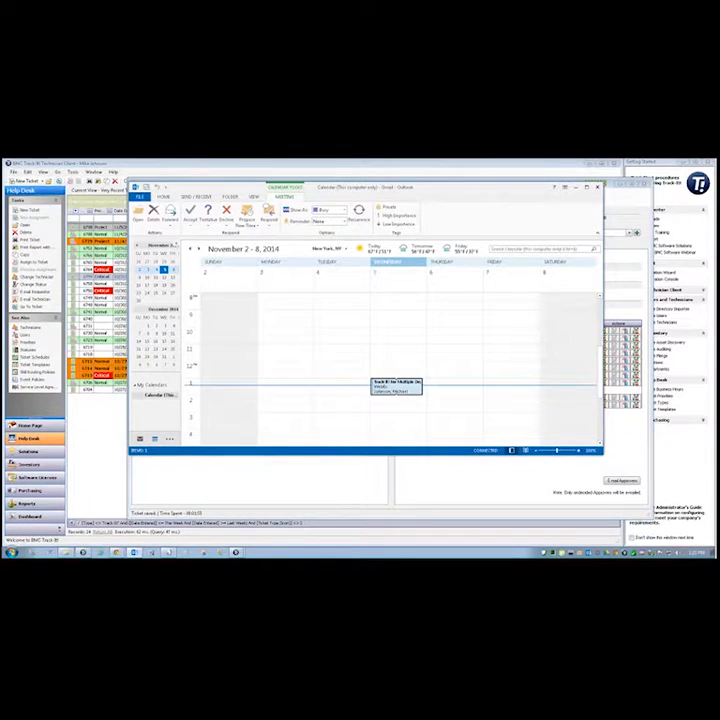
left_click(140, 439)
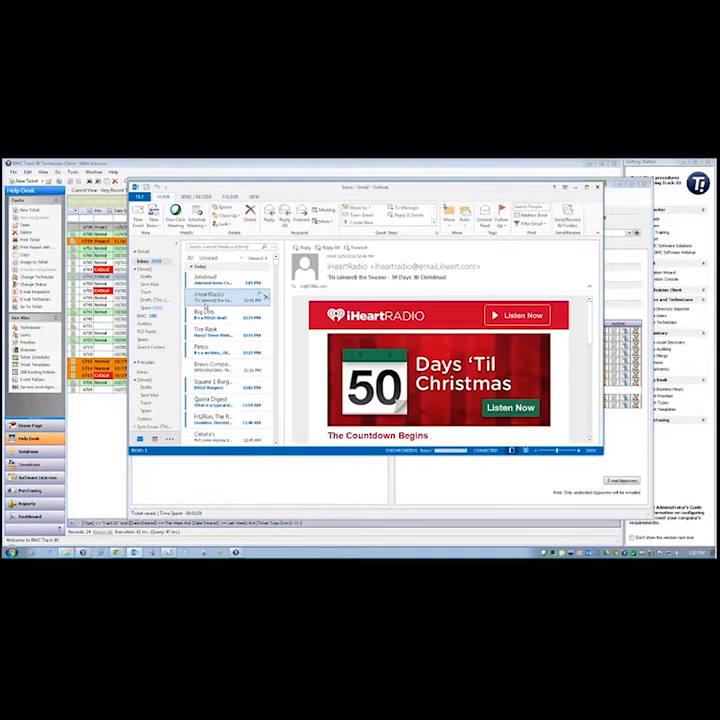
left_click(144, 316)
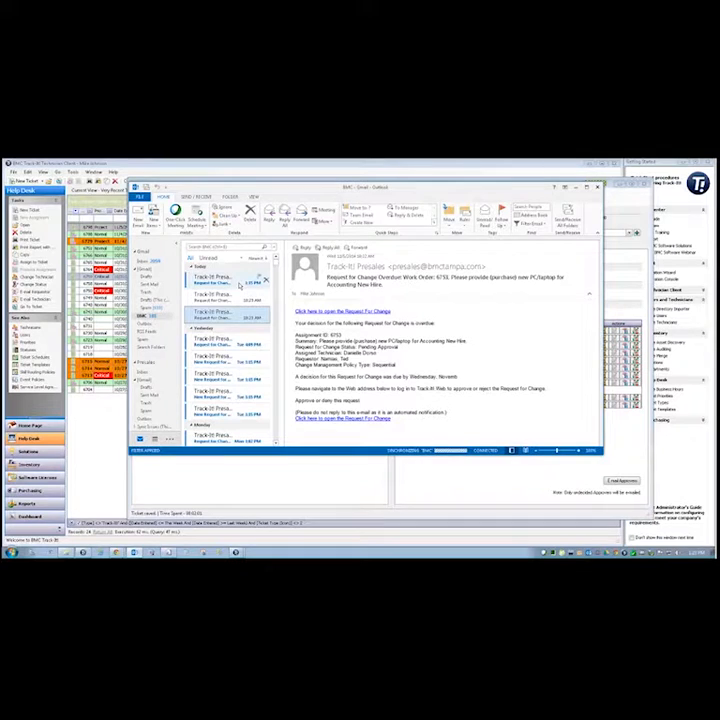
Open the newest overdue Request for Change e-mail in its own window and highlight its assignment details
left_click(240, 285)
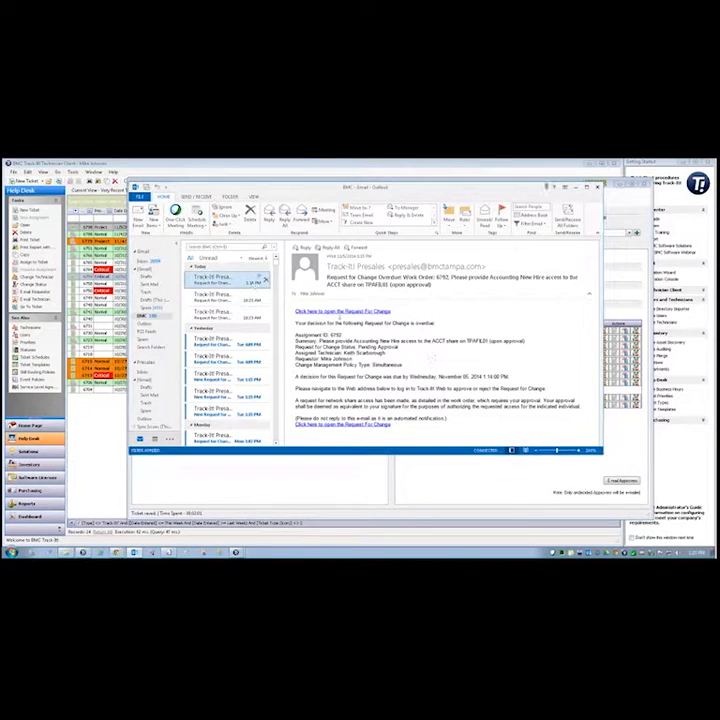
double_click(252, 285)
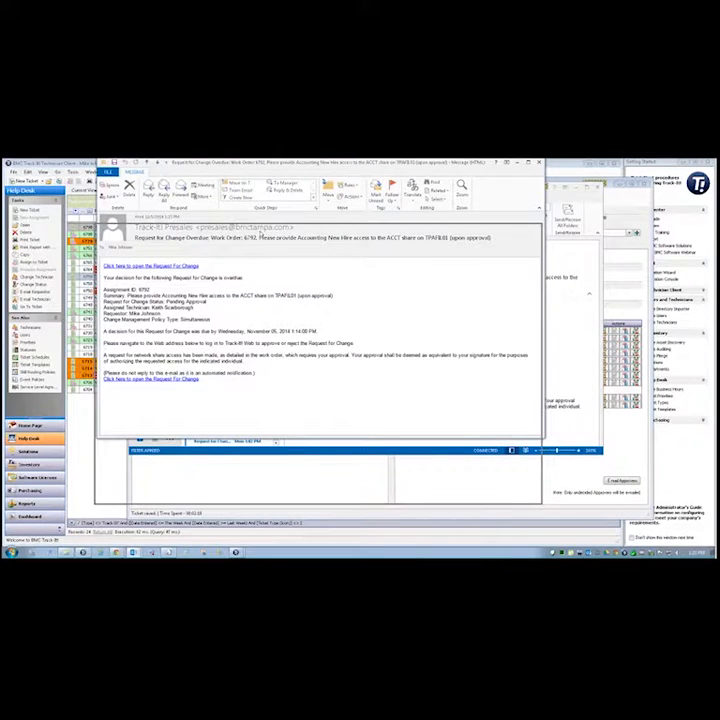
left_click_drag(261, 234, 257, 236)
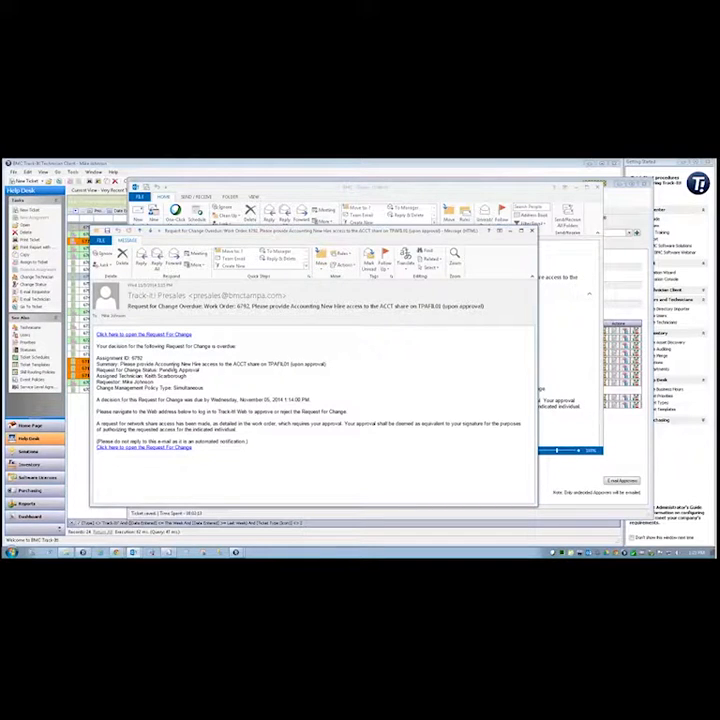
left_click_drag(205, 388, 94, 359)
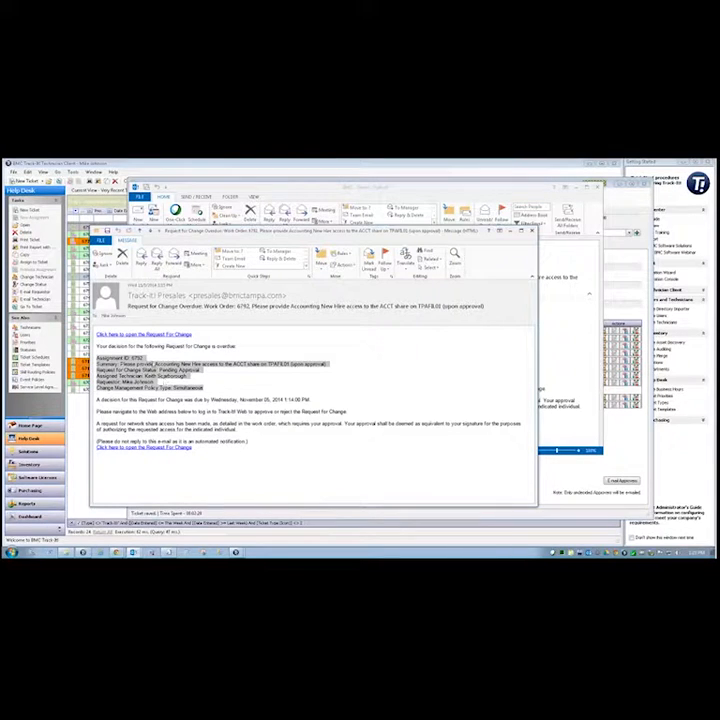
Close the overdue Request for Change e-mail and open the new one for Work Order 6798 in its own window
left_click(136, 358)
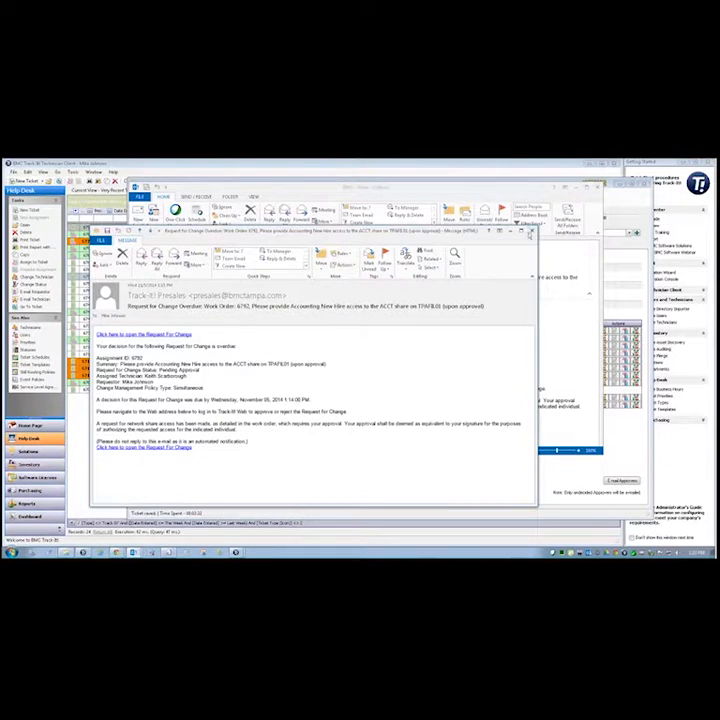
left_click(531, 232)
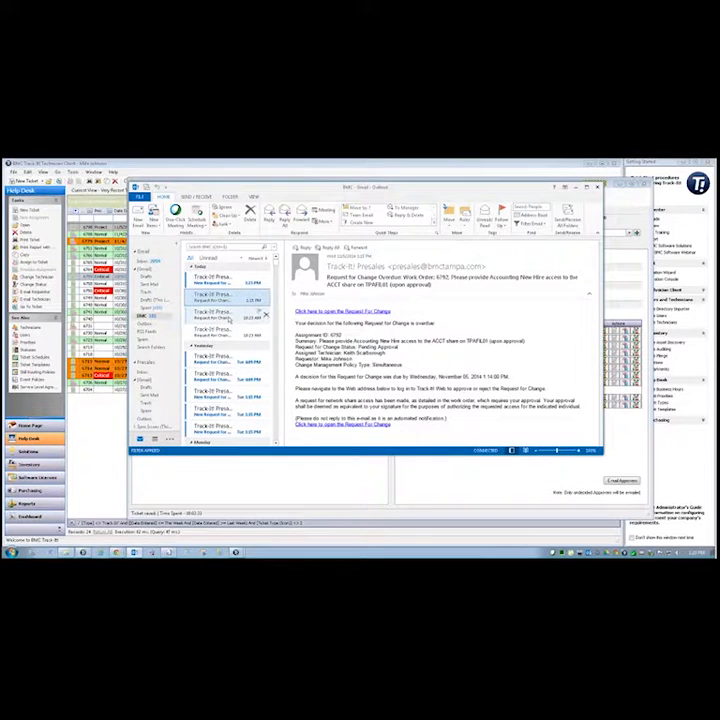
left_click(238, 278)
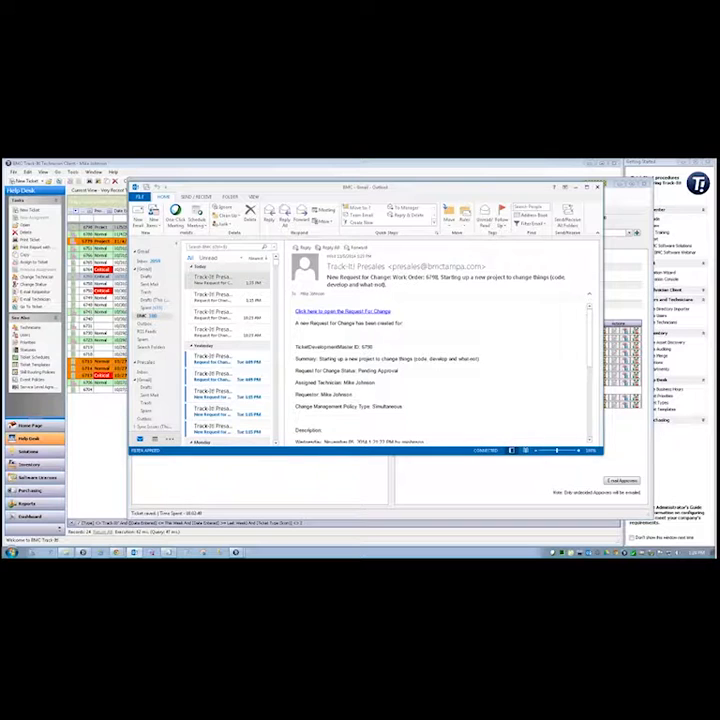
double_click(238, 279)
left_click_drag(250, 231, 244, 209)
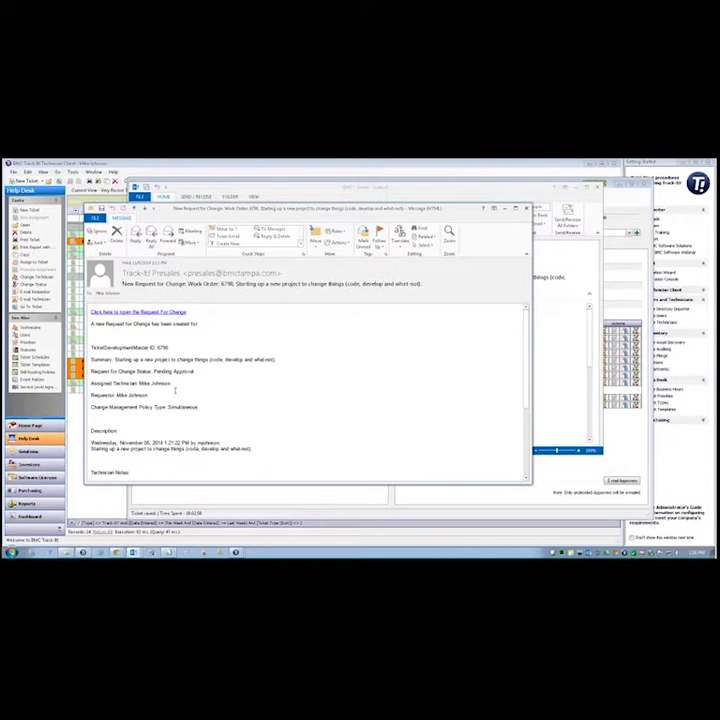
Read through the new Request for Change e-mail, covering its ticket details, decision due date and approval instructions
scroll(175, 390, "down", 5)
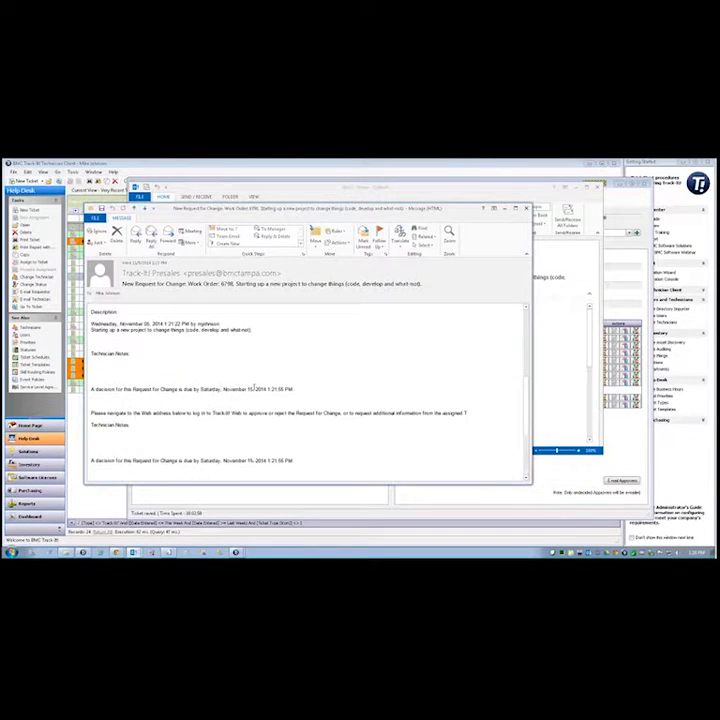
scroll(254, 388, "up", 5)
scroll(299, 408, "down", 8)
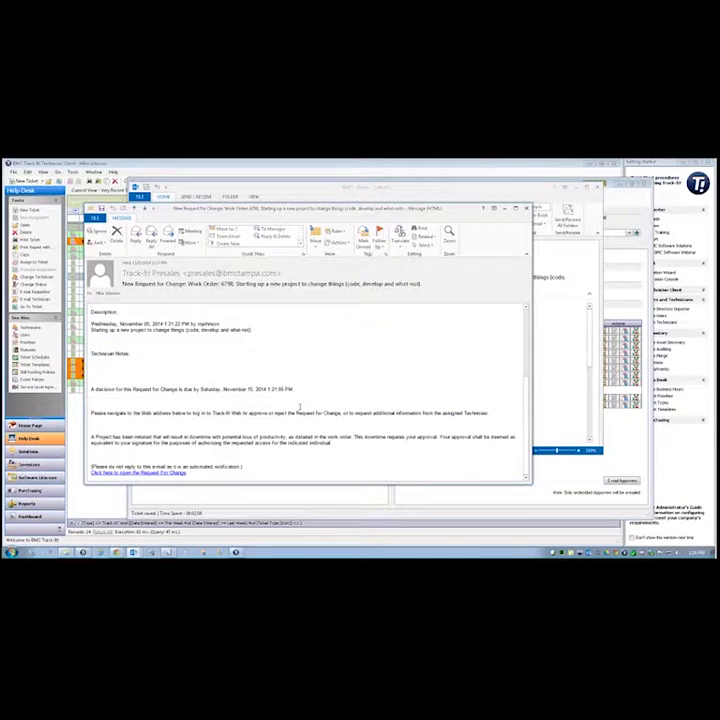
scroll(299, 395, "up", 8)
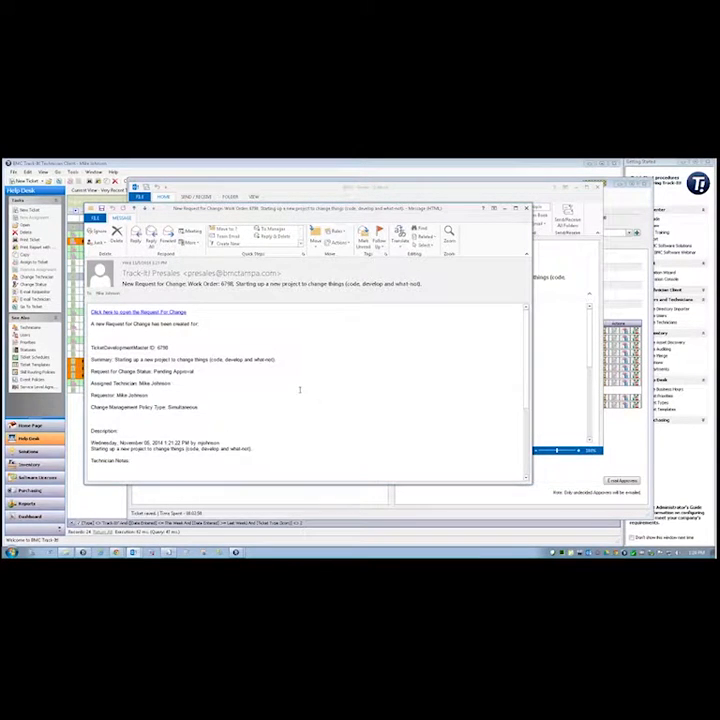
scroll(305, 385, "down", 8)
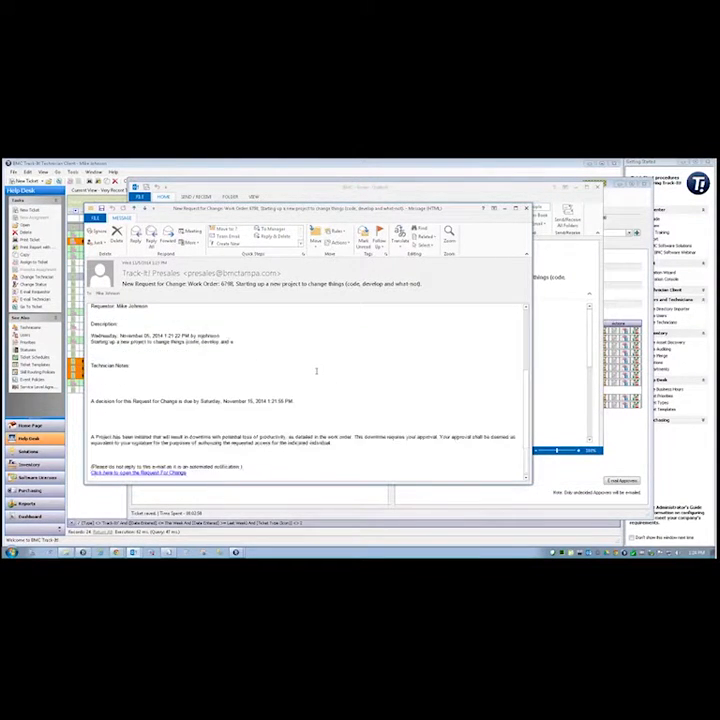
scroll(313, 370, "up", 8)
scroll(250, 340, "up", 2)
scroll(165, 463, "down", 5)
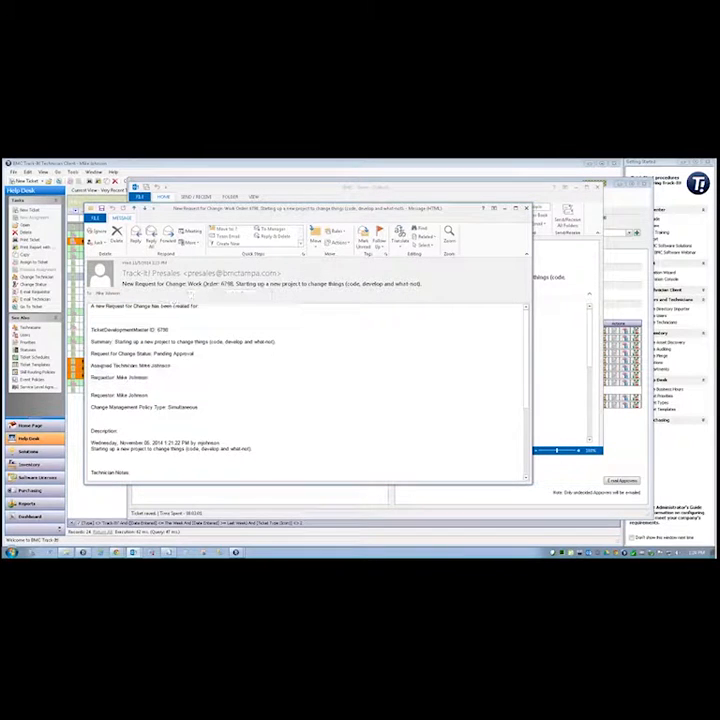
scroll(165, 463, "down", 1)
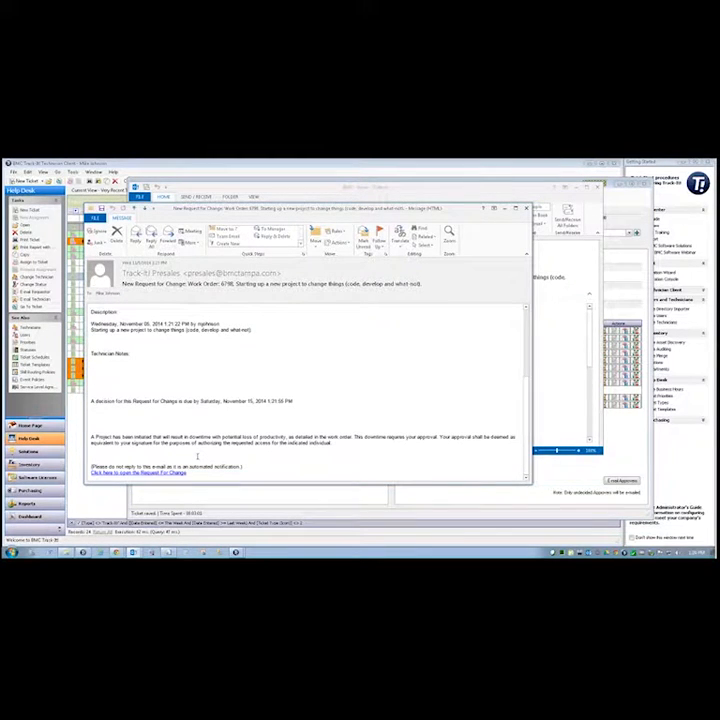
Open the Request for Change from the e-mail's link in the Self Service site and review its instructions and approver statuses
left_click(168, 474)
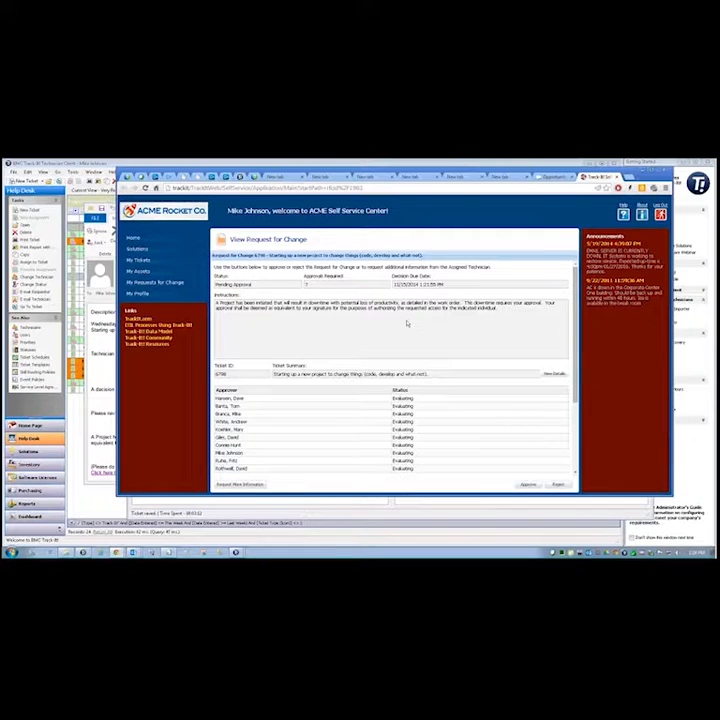
scroll(407, 323, "down", 2)
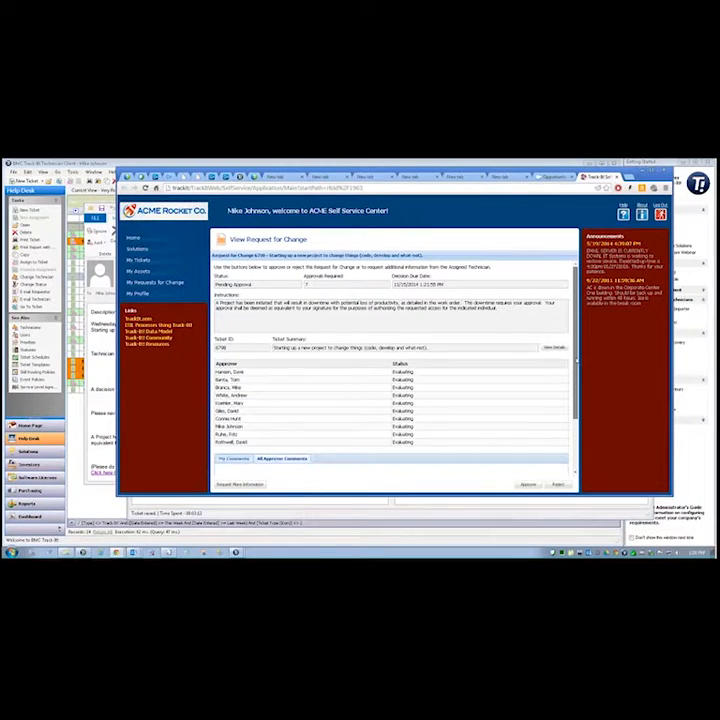
scroll(463, 416, "down", 2)
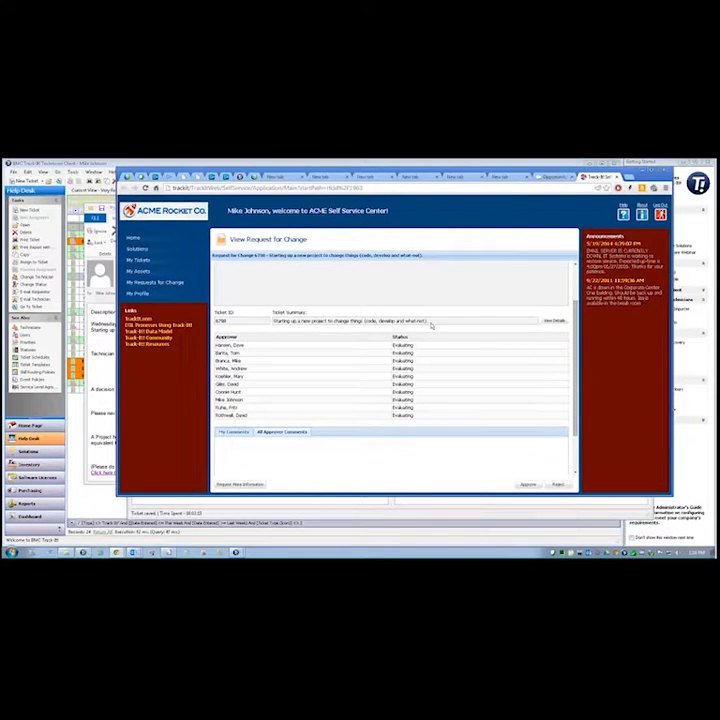
scroll(263, 317, "up", 4)
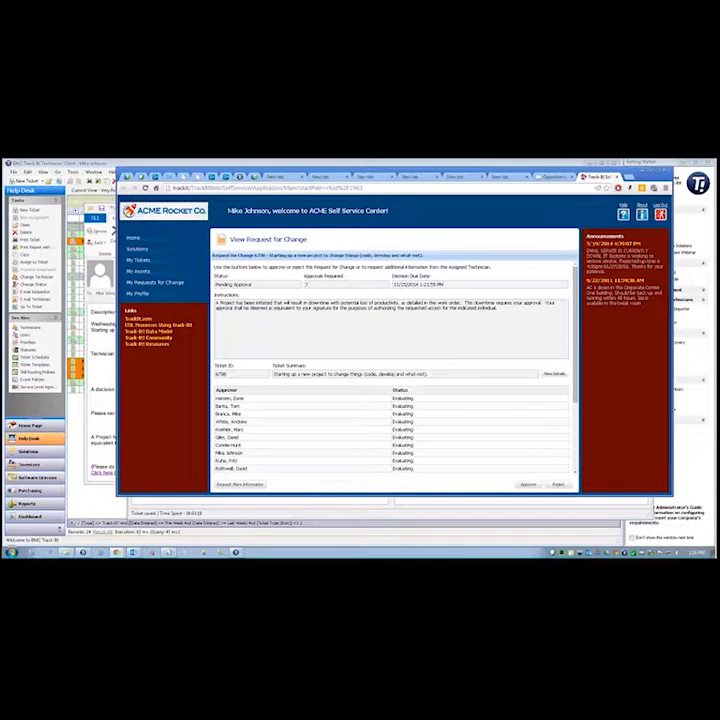
Approve the Request for Change with the comment "Sounds good, go for it!" and dismiss the confirmation
scroll(584, 430, "down", 5)
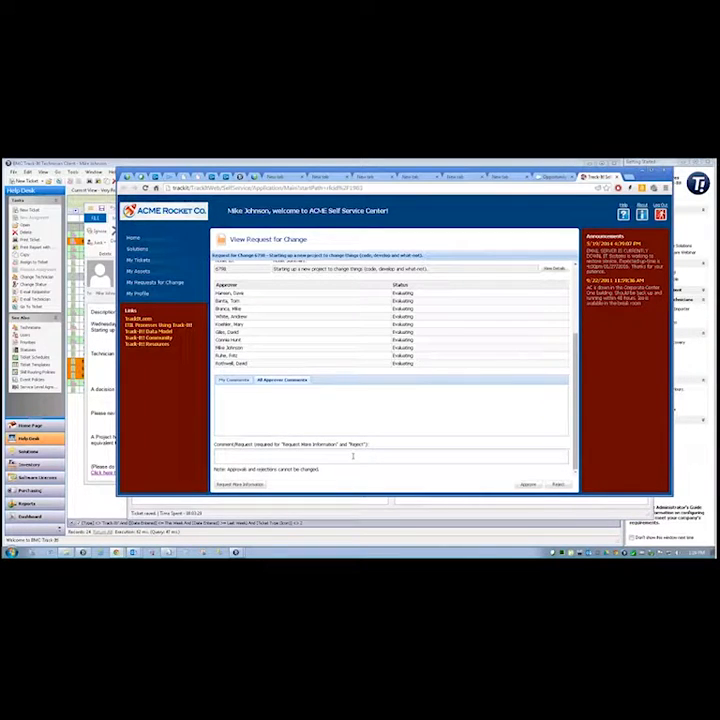
type("Sounds good, go for it!")
left_click(528, 483)
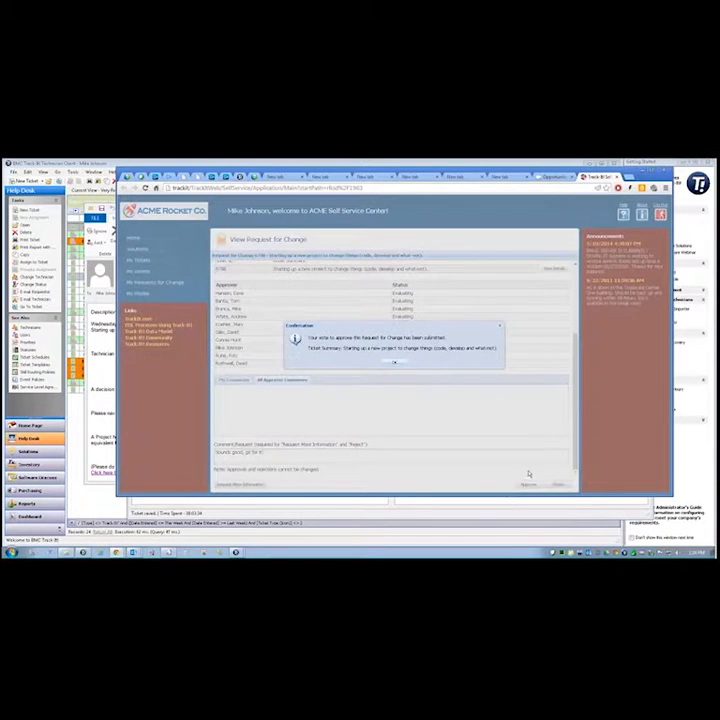
left_click(401, 365)
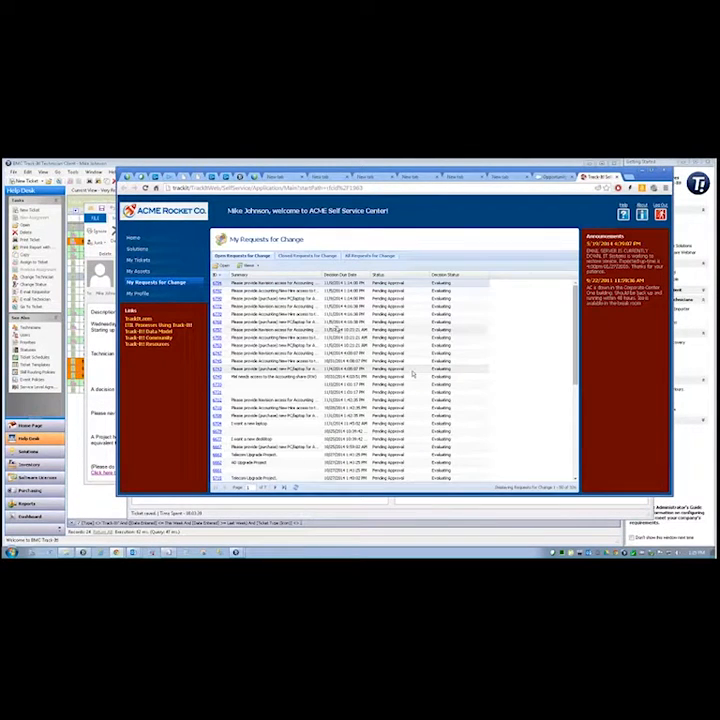
View the closed requests for change, switch back to ticket 6798 in Track-It! and save it to refresh the approvals
left_click(322, 256)
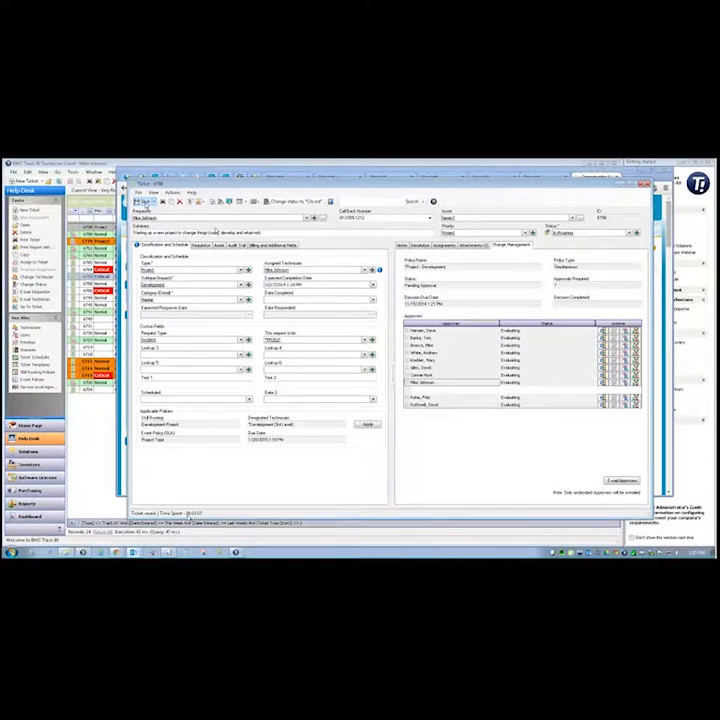
left_click(146, 203)
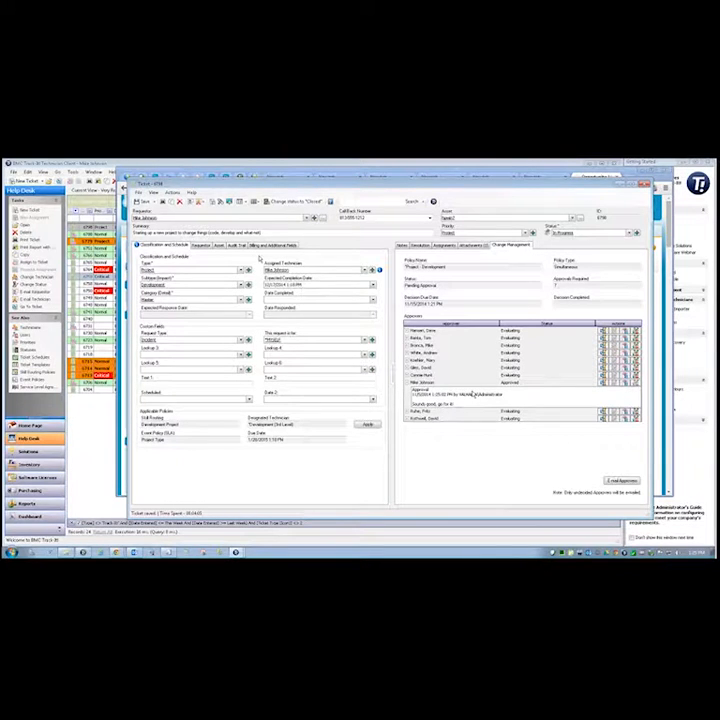
Open the requestor's own notification message from the ticket's audit trail, enlarge it, read it through and close it
left_click(235, 246)
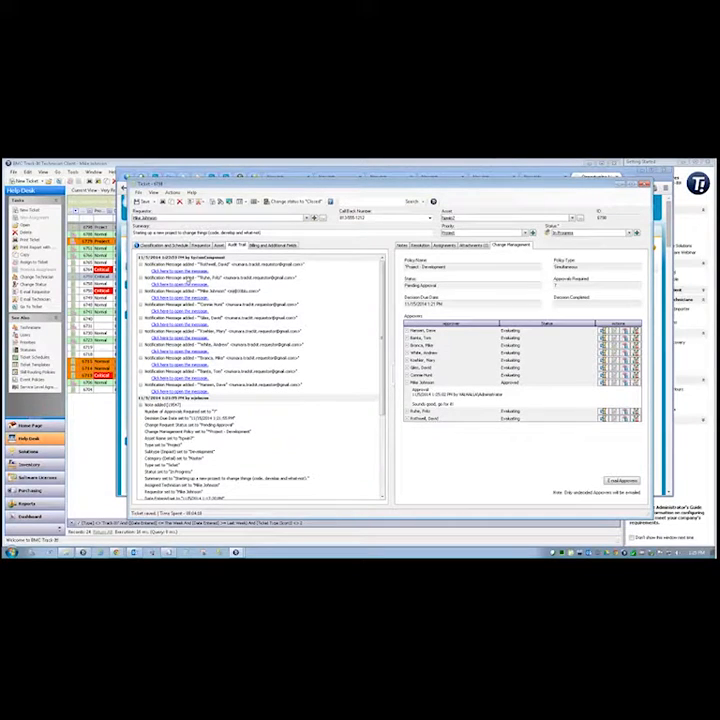
left_click(166, 245)
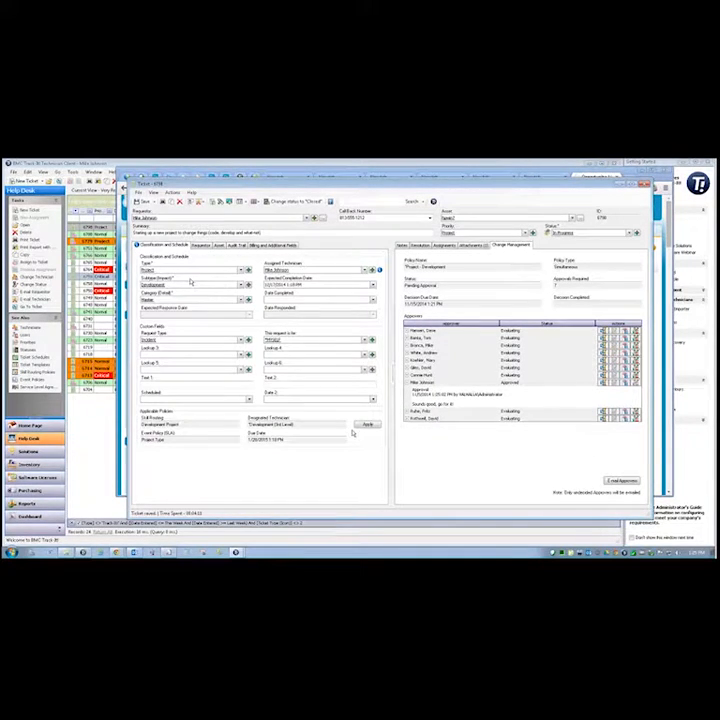
left_click(235, 246)
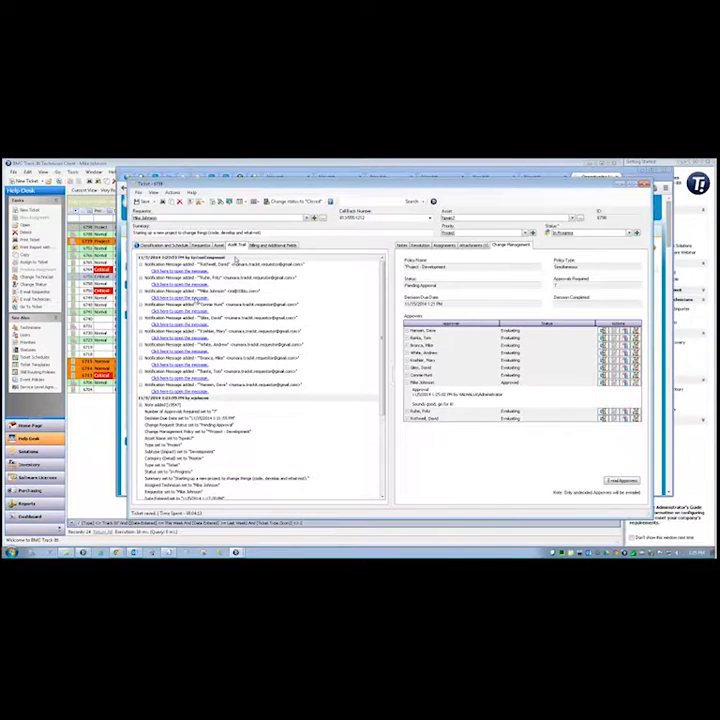
left_click(194, 298)
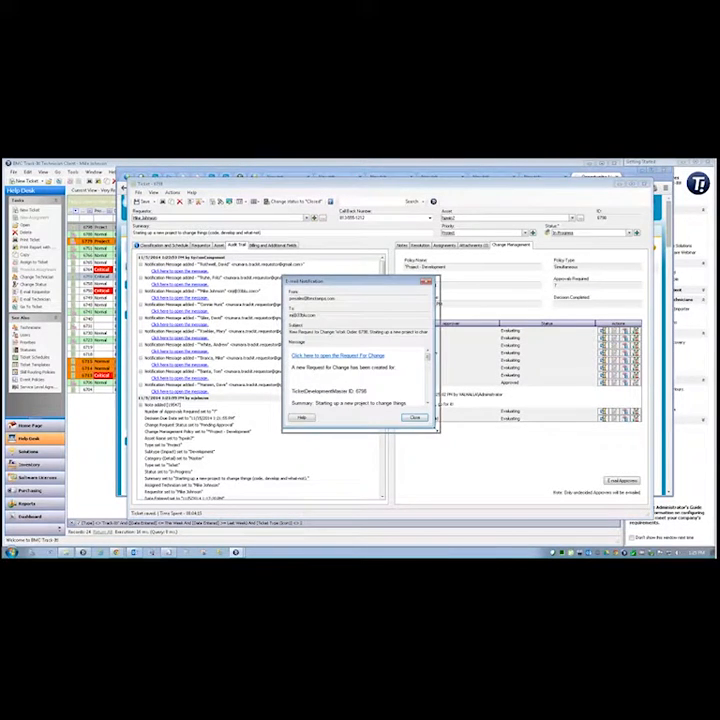
left_click_drag(436, 431, 595, 503)
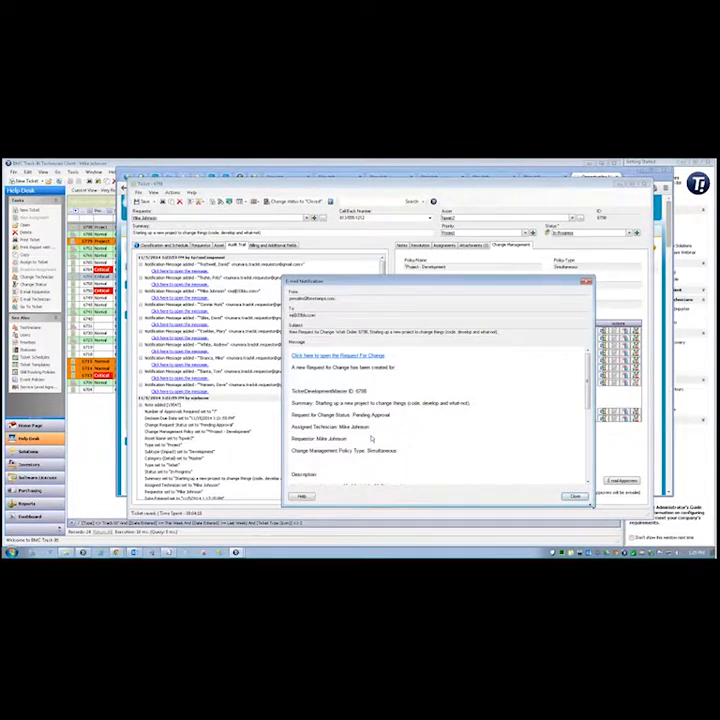
scroll(372, 430, "down", 6)
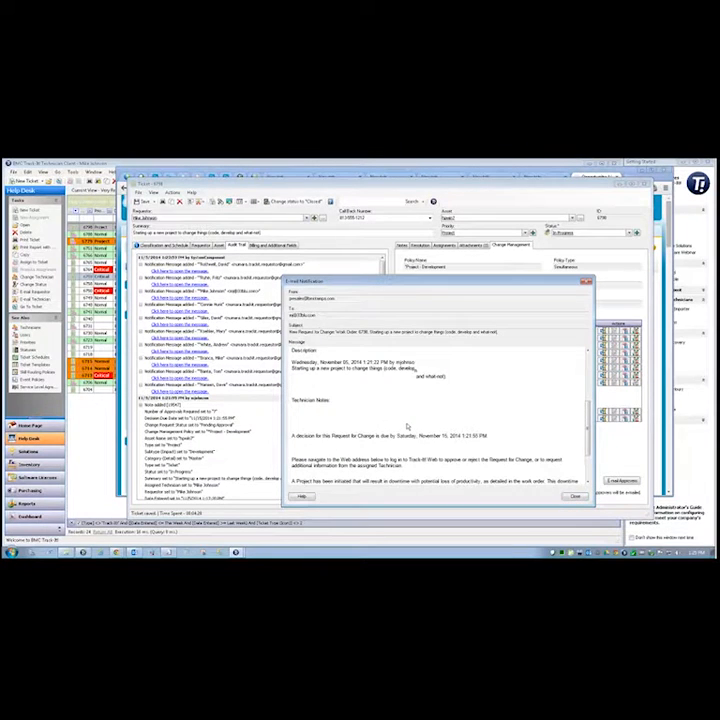
scroll(404, 412, "up", 5)
scroll(404, 410, "up", 1)
key("Escape")
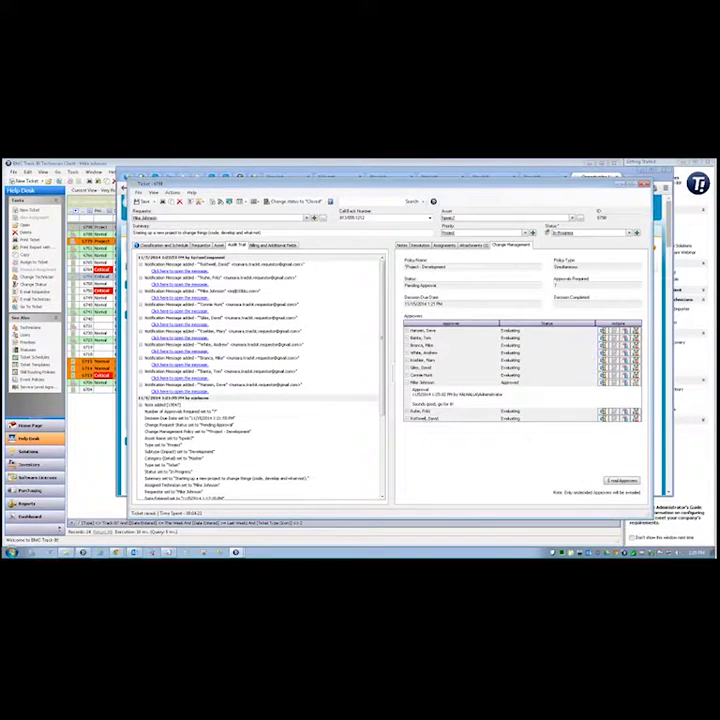
Return to the ticket's classification and notes, collapsing the approved approver's entry, and set the ticket status to Scheduled
left_click(162, 245)
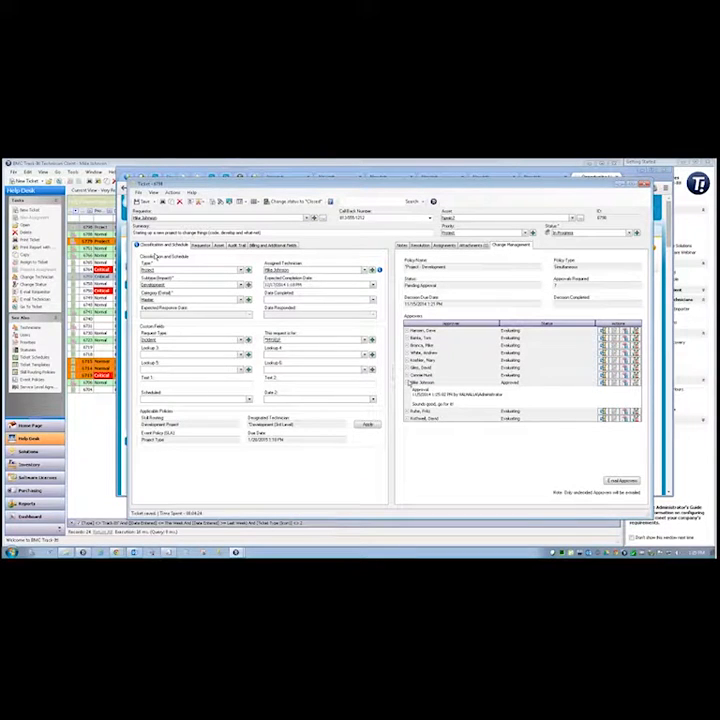
left_click(409, 383)
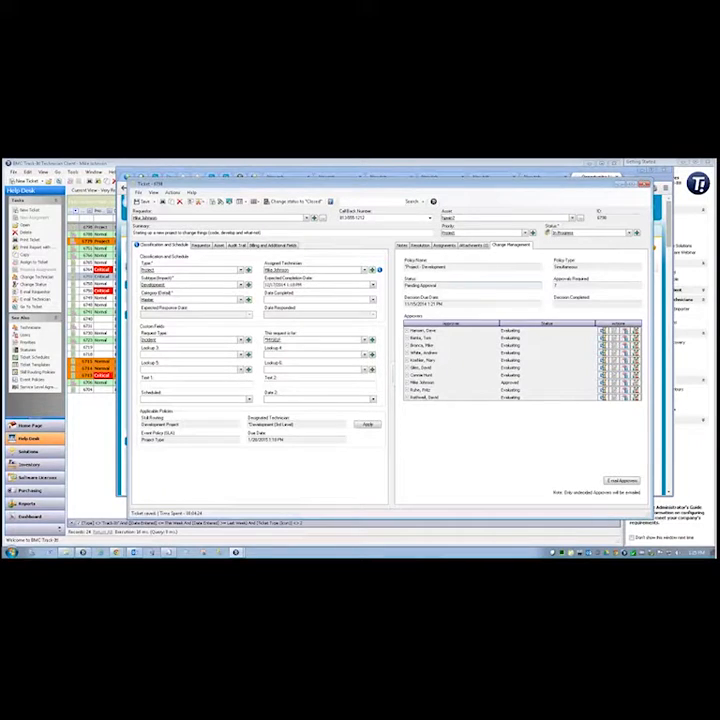
left_click(402, 245)
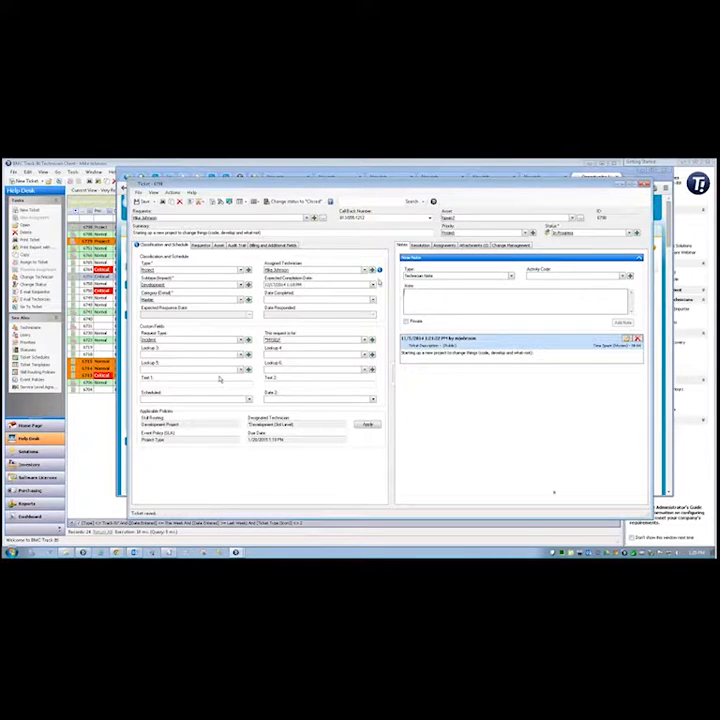
left_click(590, 233)
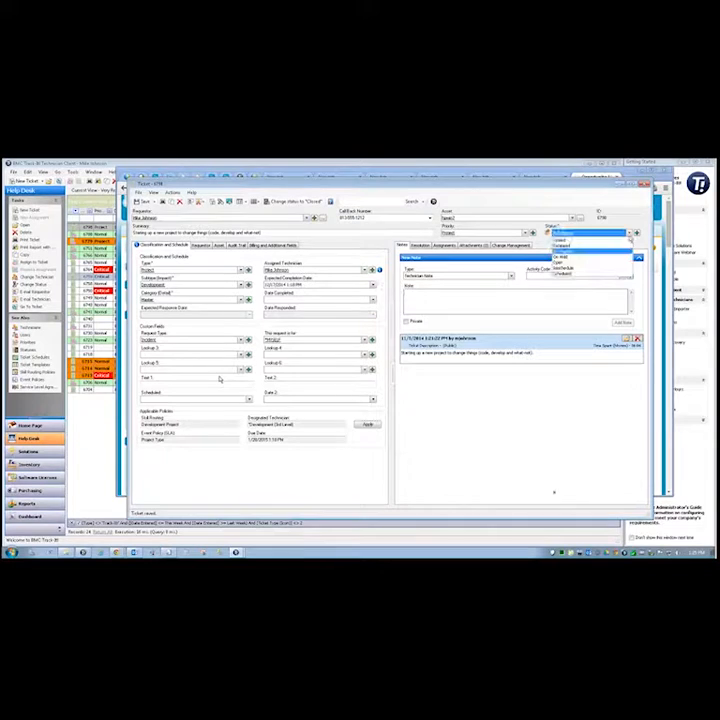
left_click(588, 256)
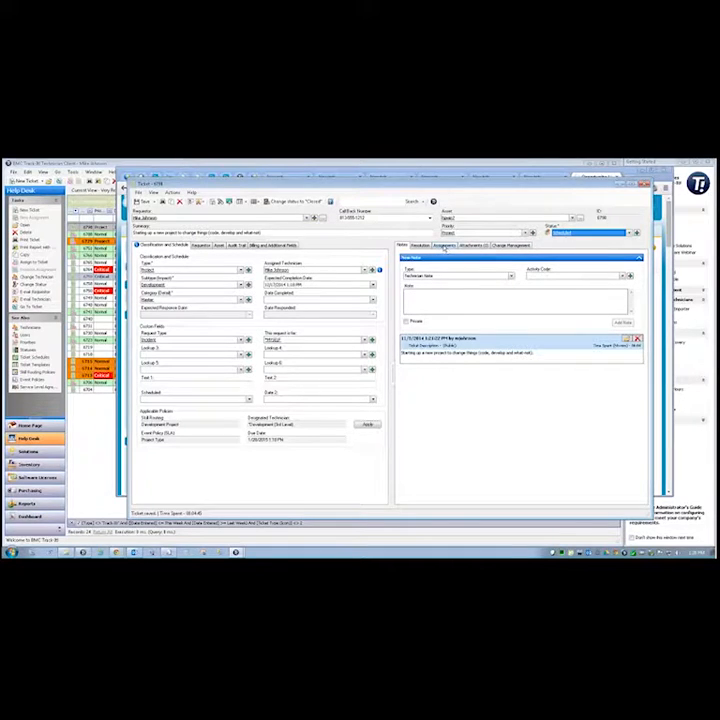
Add a new assignment from the ticket's assignment list and reposition its window
left_click(445, 246)
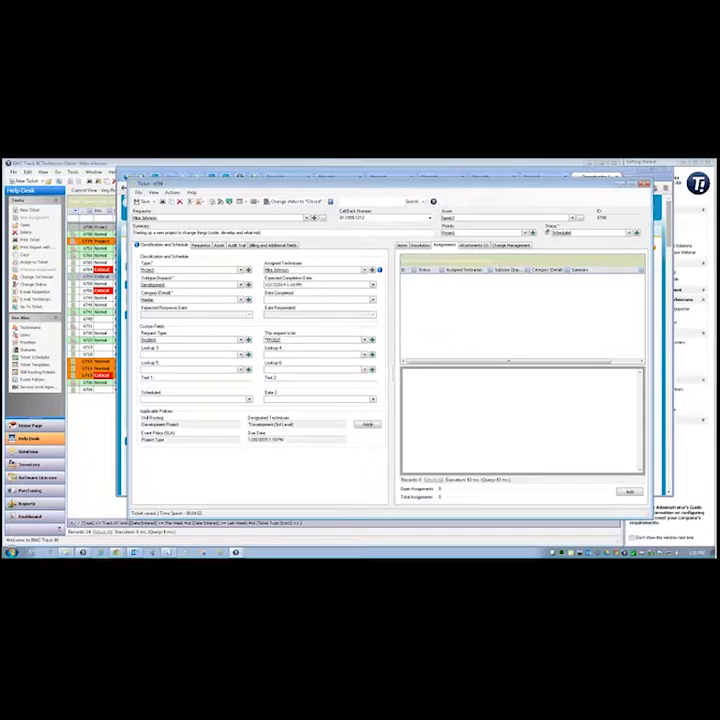
left_click(629, 491)
left_click_drag(374, 247, 464, 216)
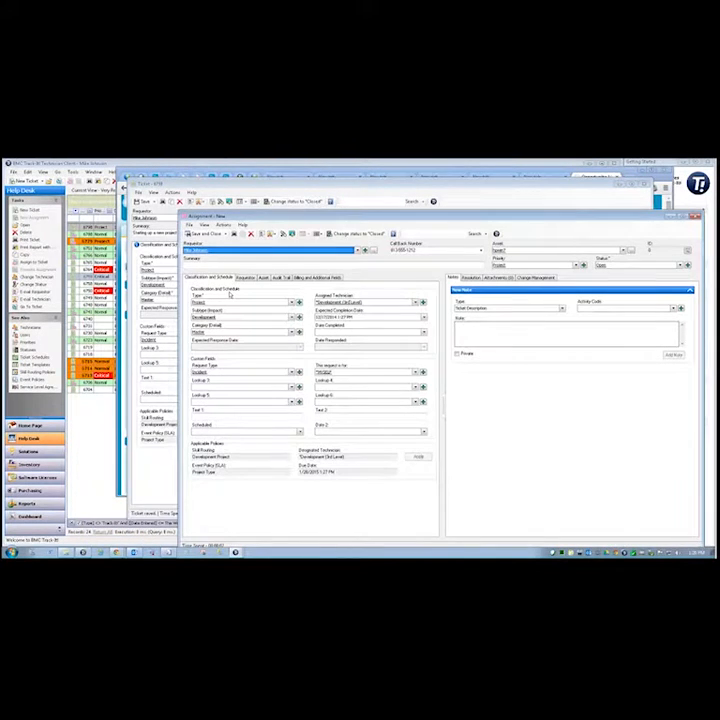
Enter the assignment summary "Dev project approved, moving onto Phase II" and add the same text as its ticket description note
left_click(268, 263)
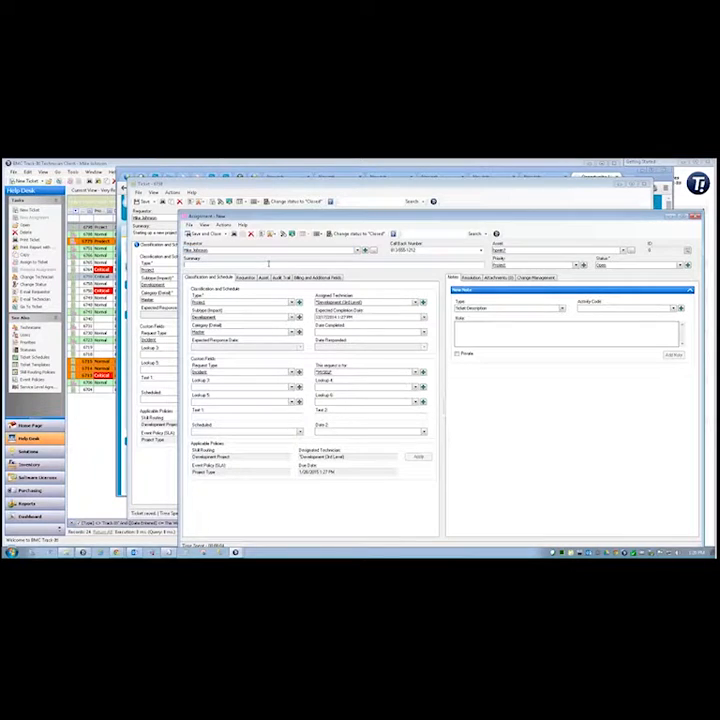
type("Second project approved, moving onto Pha")
type("se 2")
left_click_drag(278, 266, 184, 266)
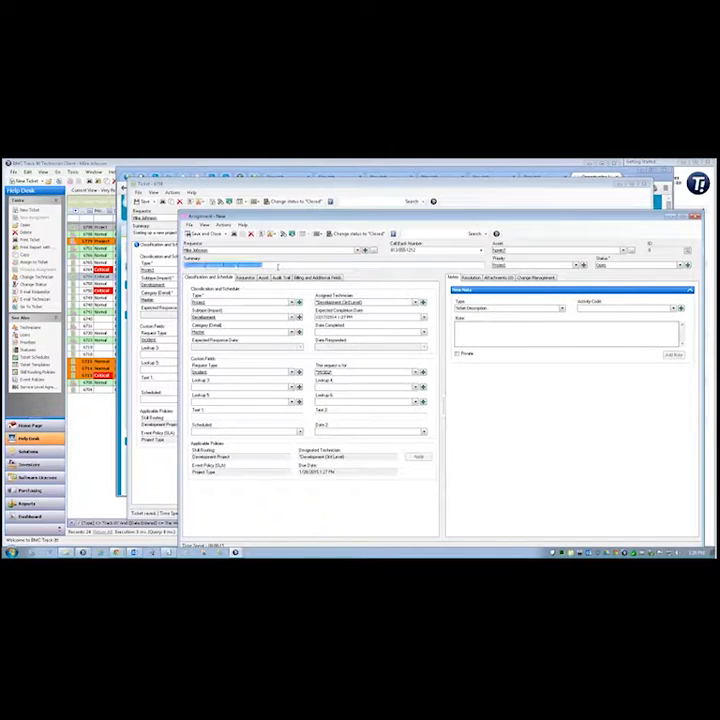
type("Dev project approved, moving onto Phase II")
left_click(674, 355)
Set the assignment's category to Phase 1 and compare its assigned technician with the one on the parent ticket
left_click(294, 332)
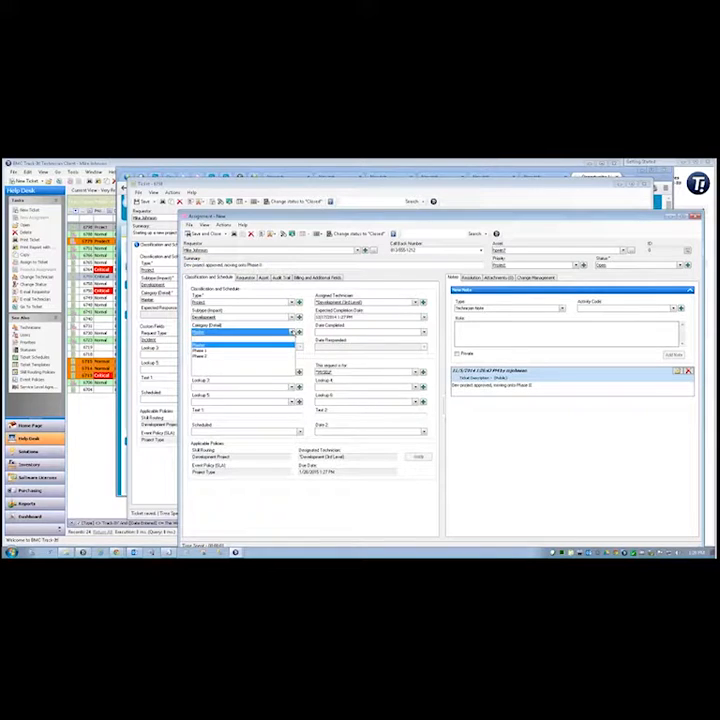
left_click(270, 351)
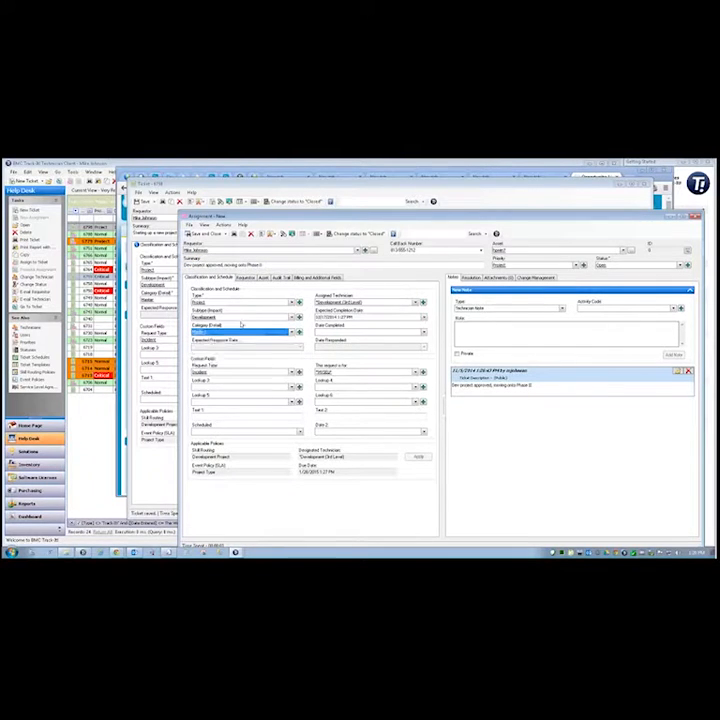
left_click(380, 302)
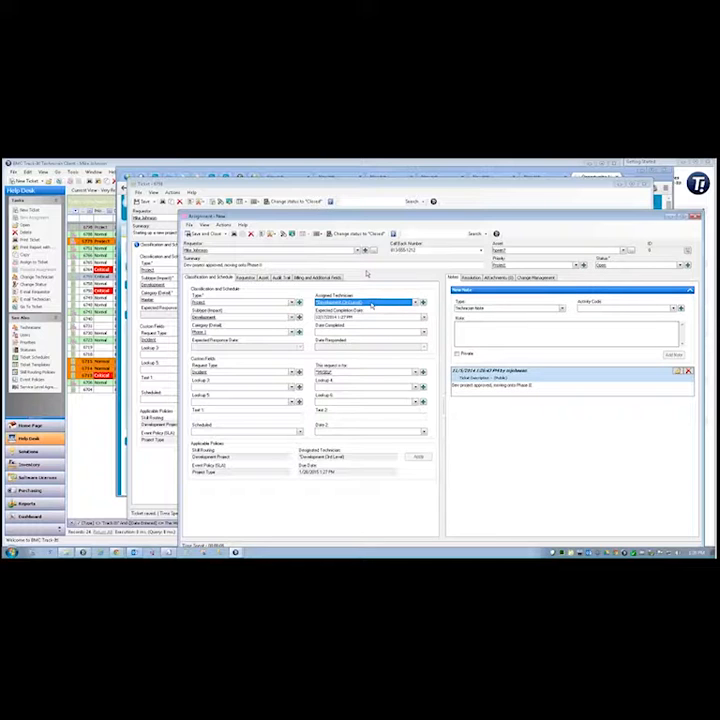
left_click_drag(330, 216, 355, 350)
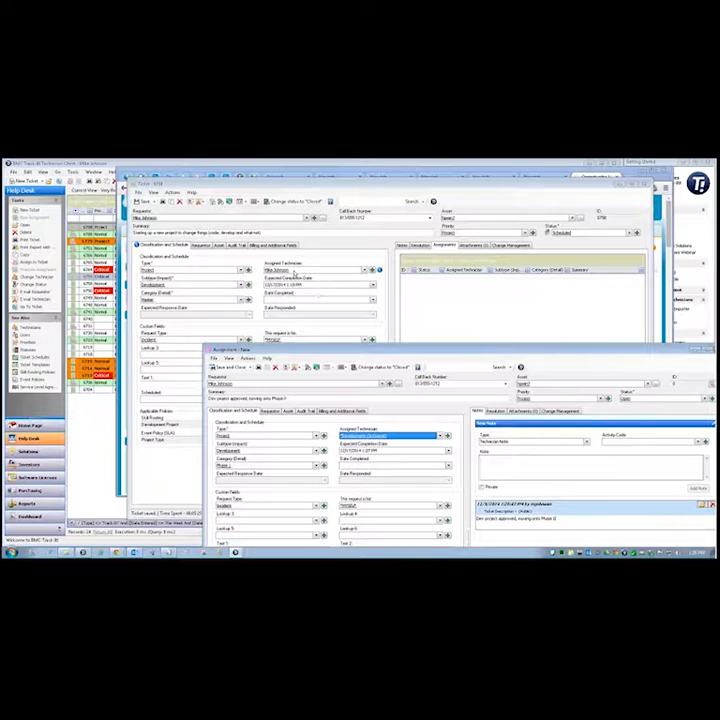
left_click_drag(456, 350, 441, 212)
Save the Phase 1 assignment without closing it and view its change management approvers
left_click(235, 233)
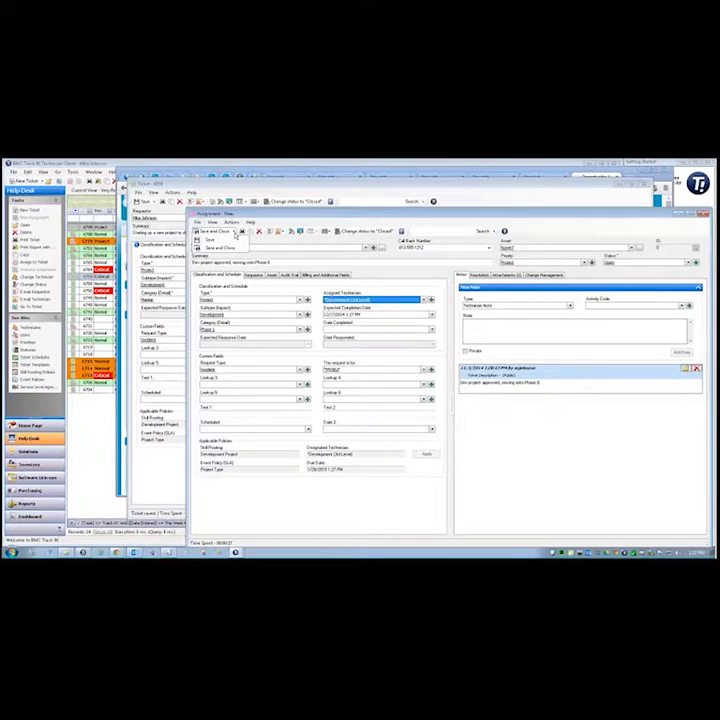
left_click(225, 241)
left_click(393, 400)
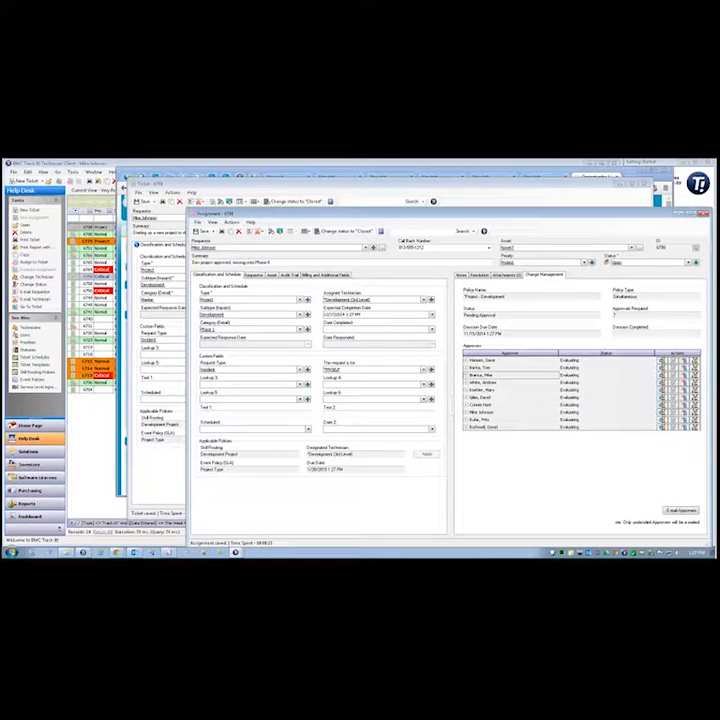
Review the Phase 1 assignment's note against its summary, and save and close the assignment
left_click(462, 275)
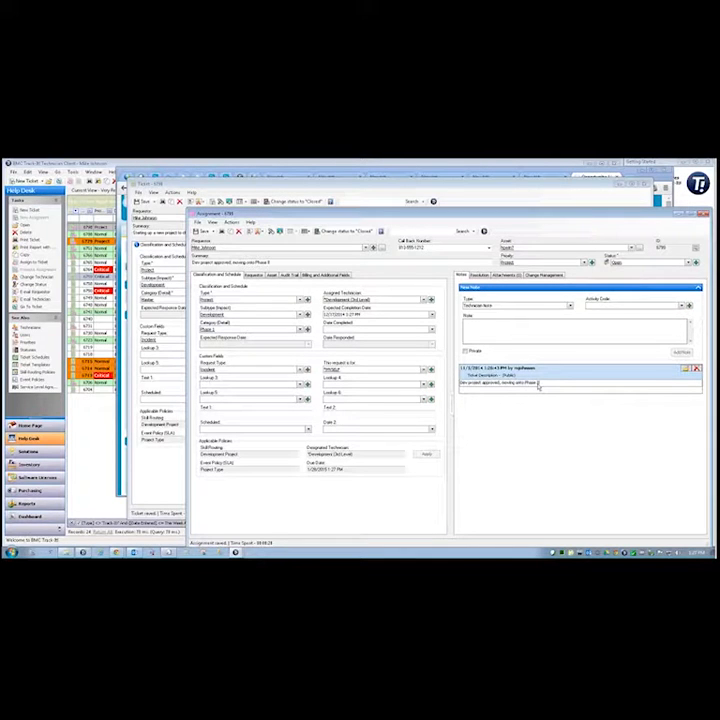
left_click_drag(271, 263, 156, 257)
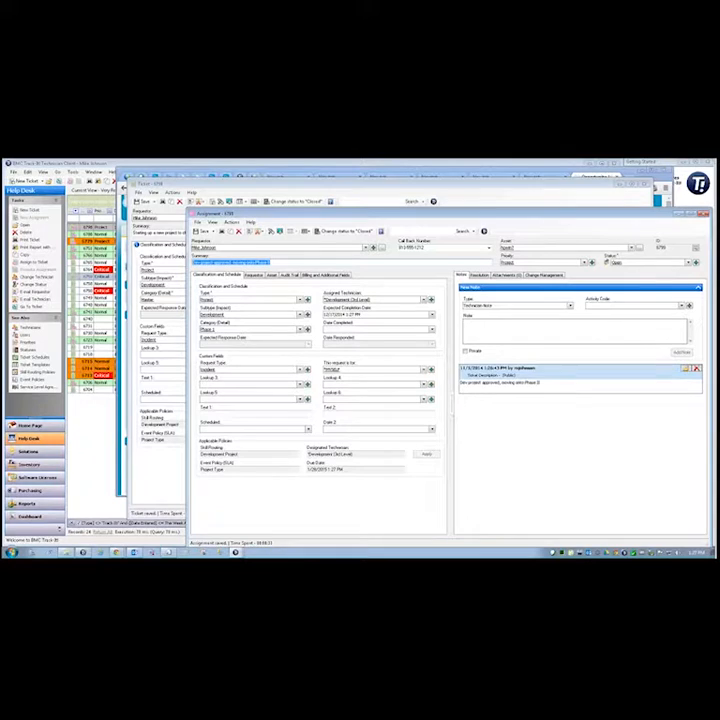
left_click(565, 391)
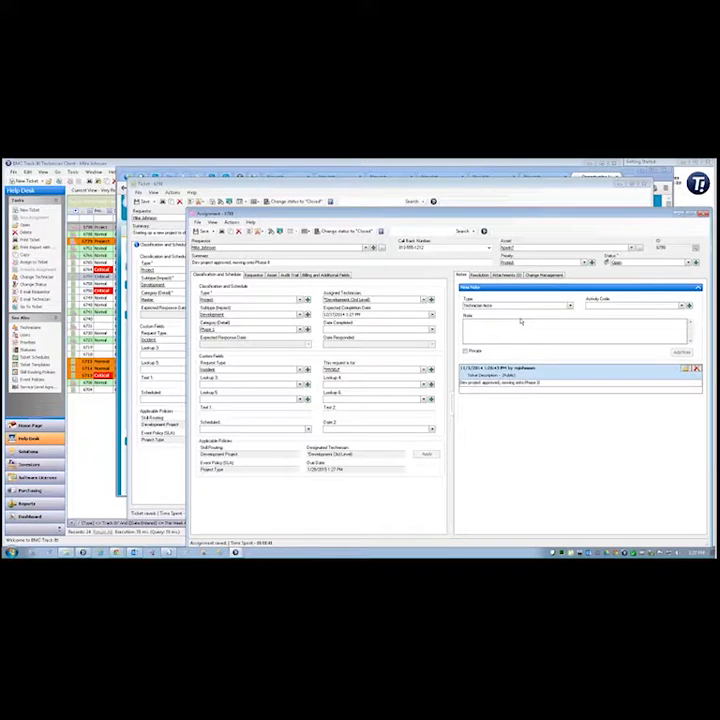
left_click(211, 231)
left_click(221, 249)
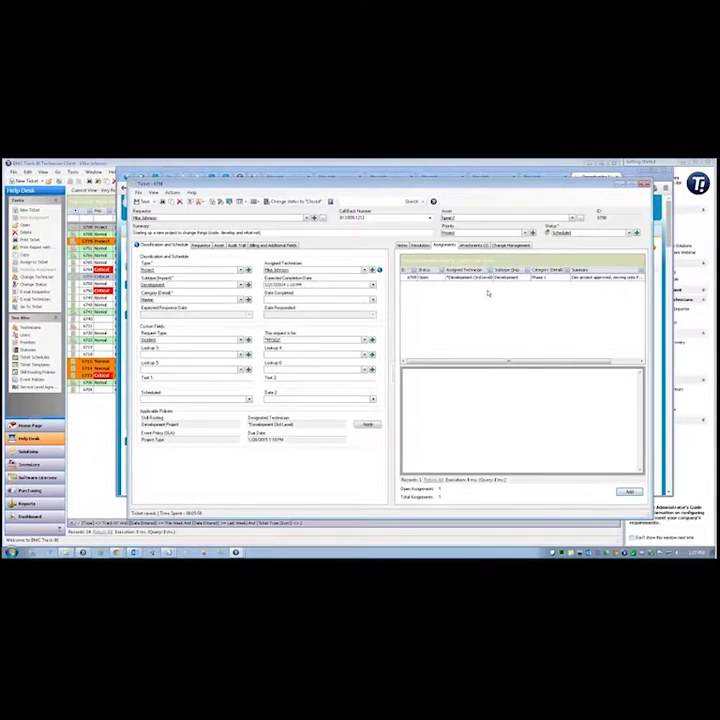
Add a second assignment to the ticket and set its category to Phase 2
left_click(631, 494)
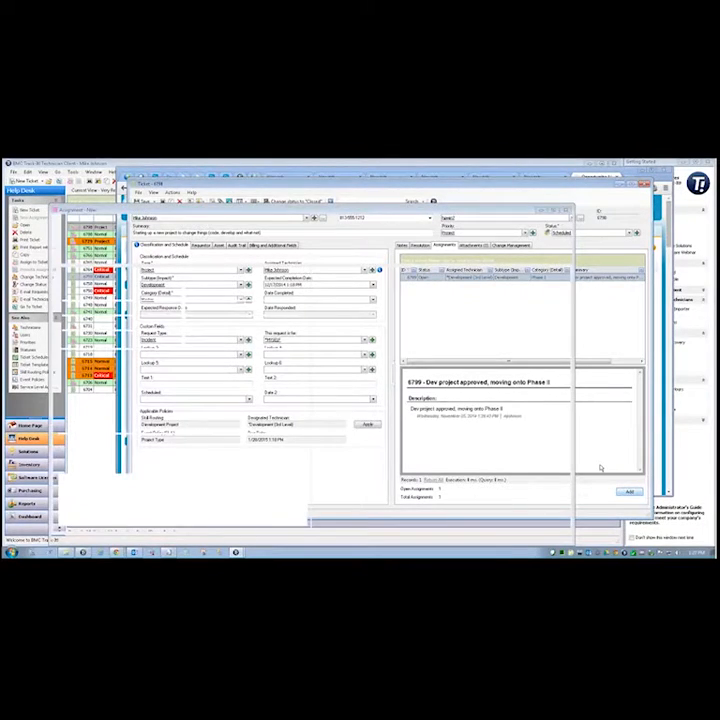
left_click(162, 326)
left_click(140, 344)
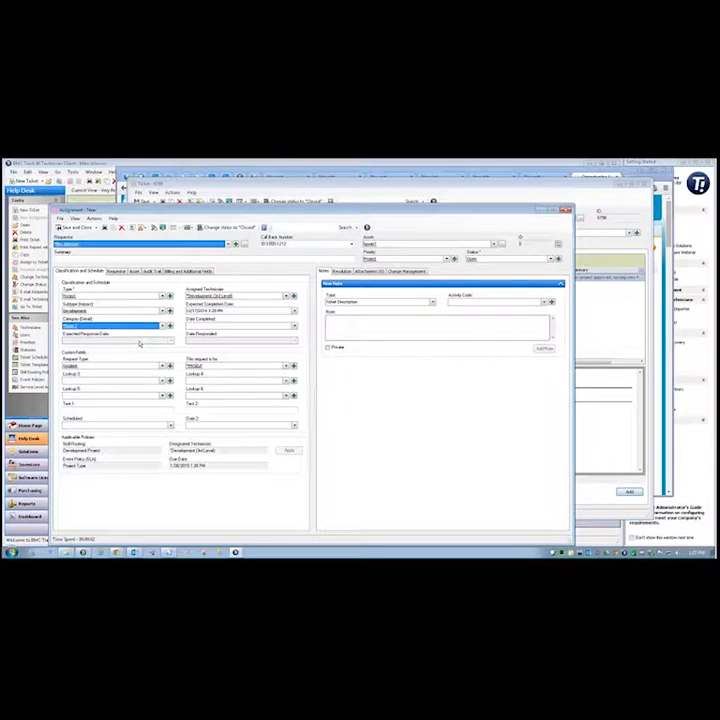
Enter the summary "Moving along" for the Phase 2 assignment and copy it into a ticket description note
left_click(147, 258)
type("Moving d")
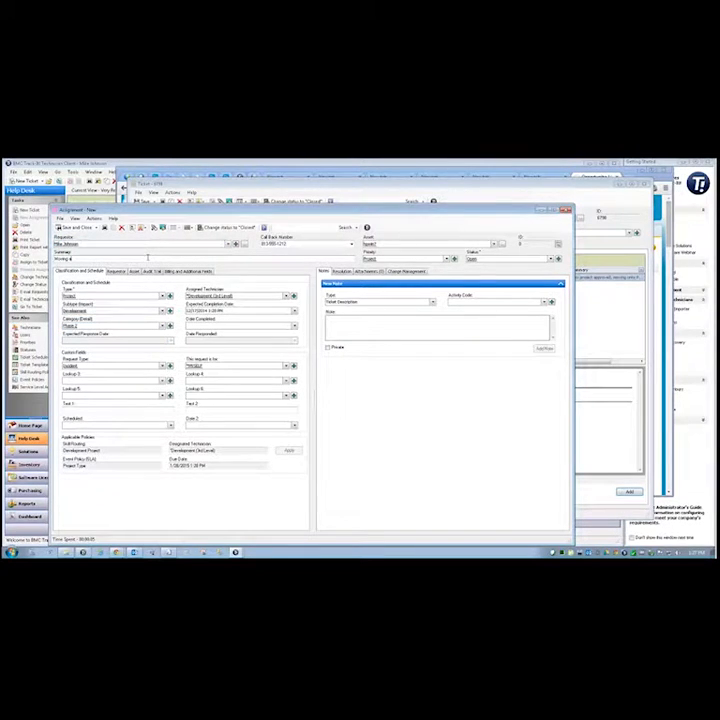
type("long")
key("ctrl+a")
key("ctrl+c")
left_click(430, 327)
key("ctrl+v")
left_click(547, 349)
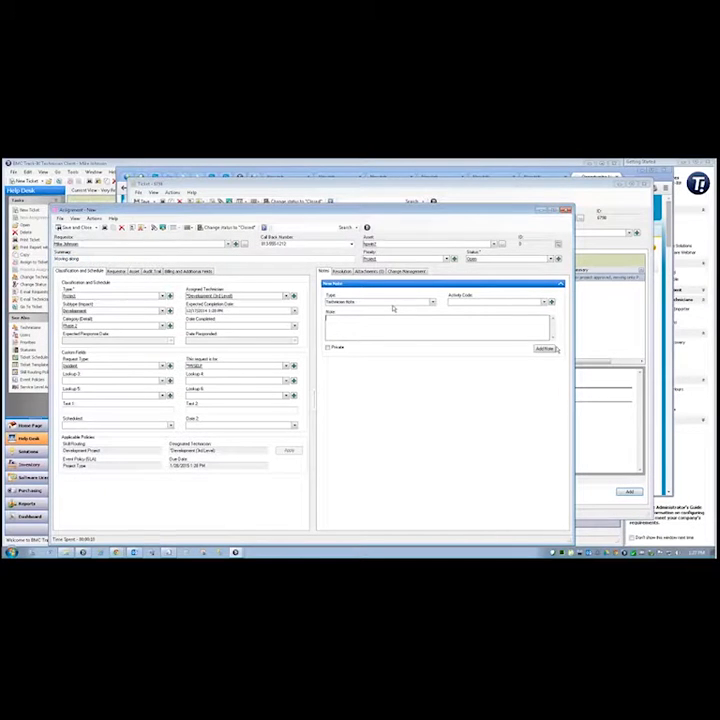
Save the Phase 2 assignment without closing it and view its change management details
left_click(96, 229)
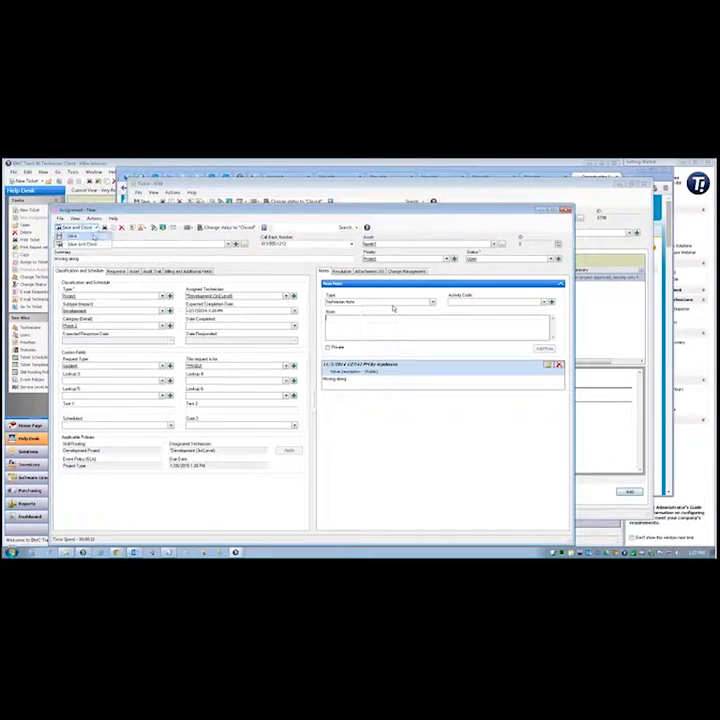
left_click(99, 238)
left_click(393, 400)
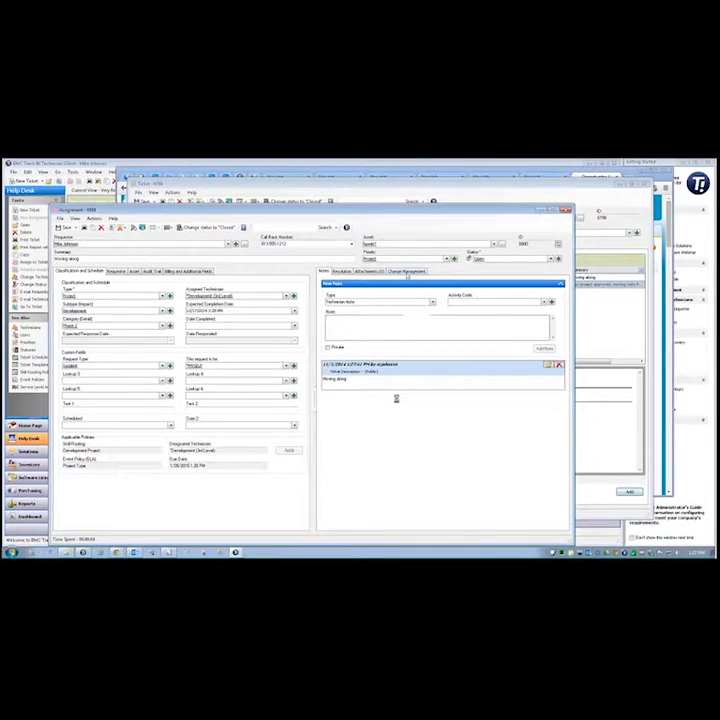
left_click(407, 274)
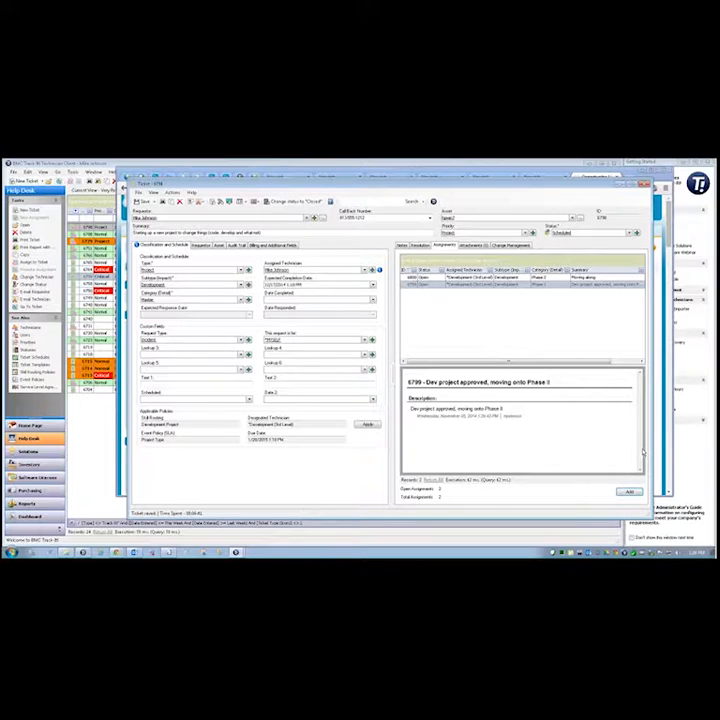
Return to the main Track-It! window and list the available Help Desk reports, followed by the Change Management reports
left_click(102, 369)
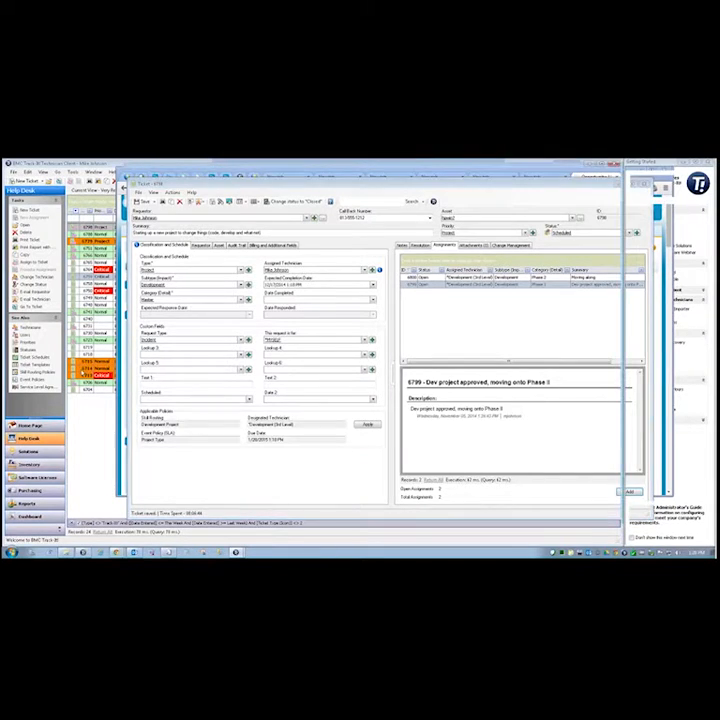
left_click(36, 508)
left_click(110, 197)
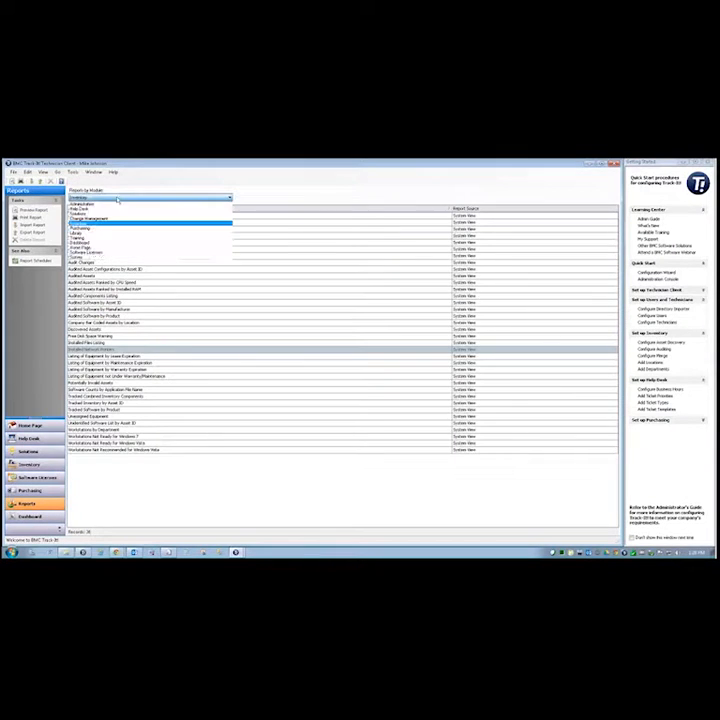
left_click(117, 209)
left_click(122, 198)
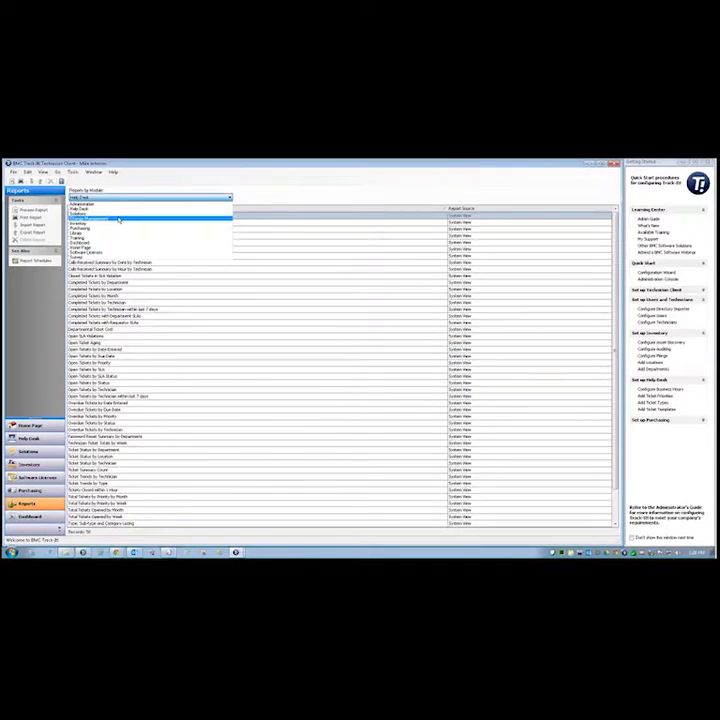
left_click(118, 220)
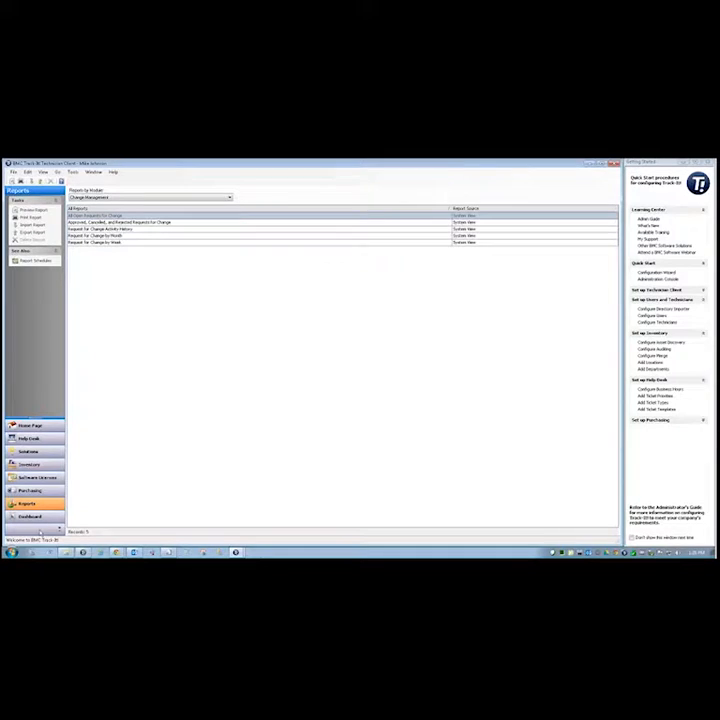
Go to the Change Management module and group all change requests by policy name
left_click(57, 172)
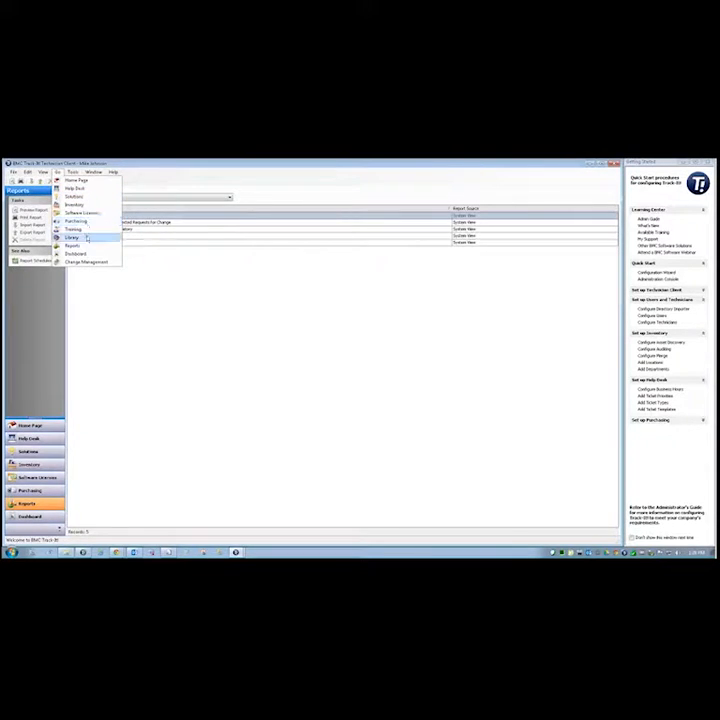
left_click(91, 263)
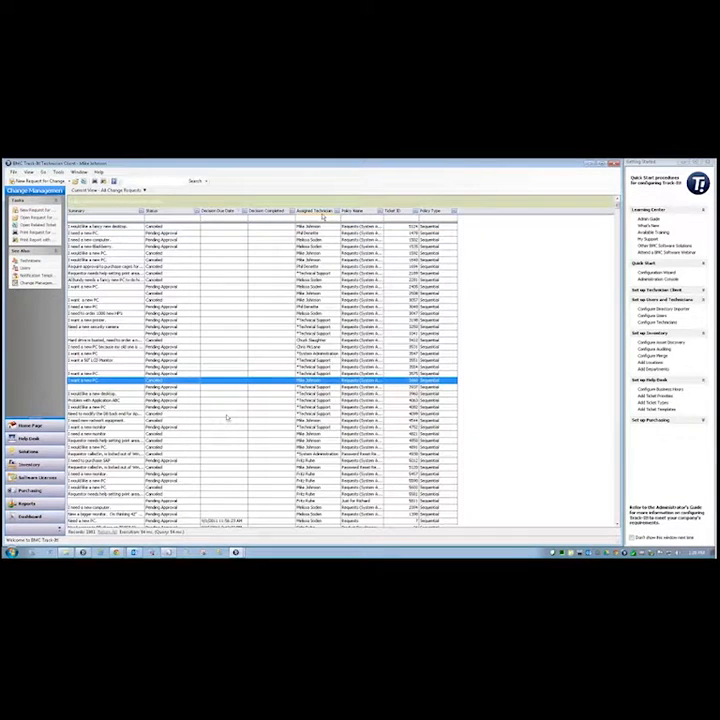
left_click_drag(368, 213, 250, 202)
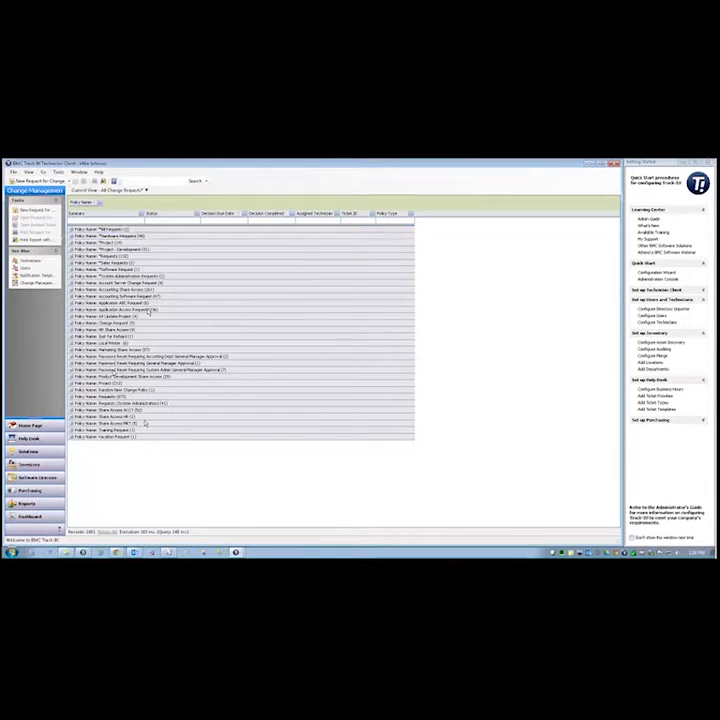
Expand the Project policy group and filter the change requests to the policy name Project
left_click(150, 311)
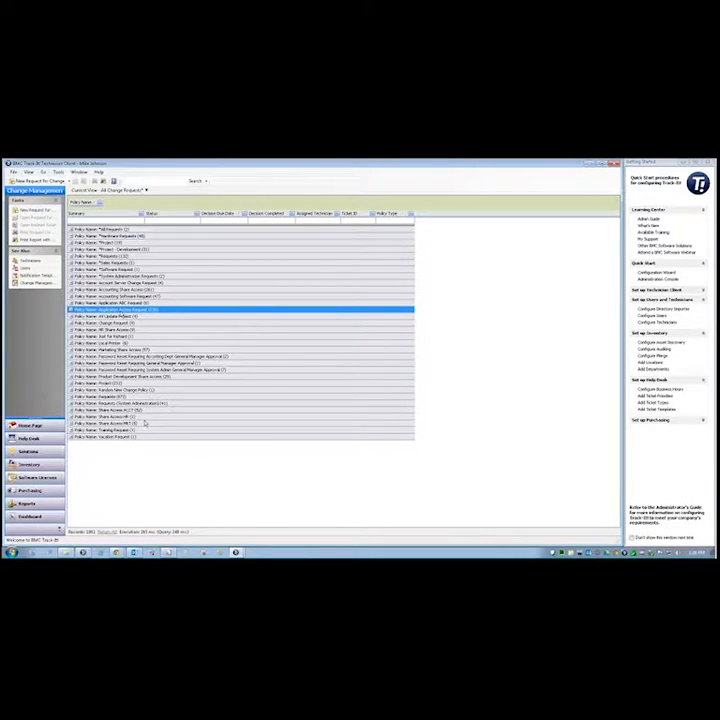
left_click(118, 384)
left_click(71, 384)
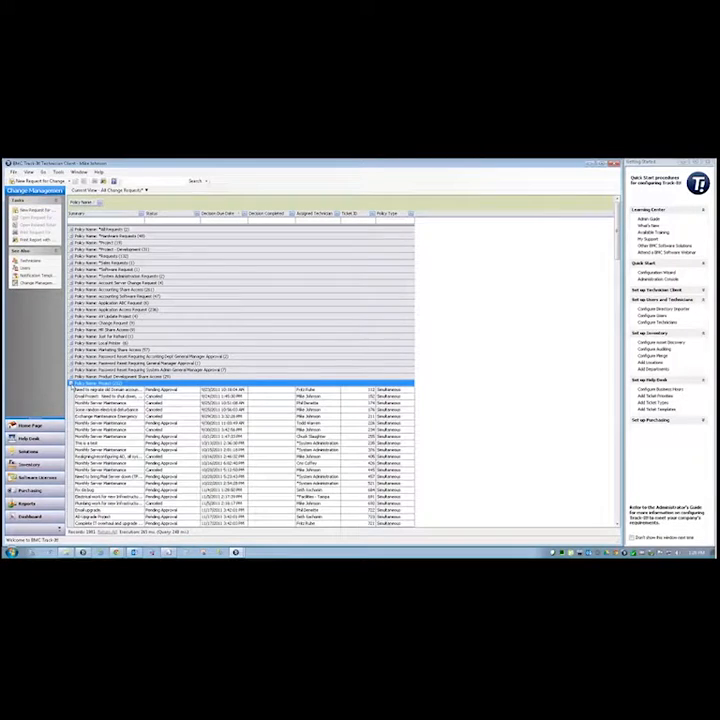
left_click(99, 202)
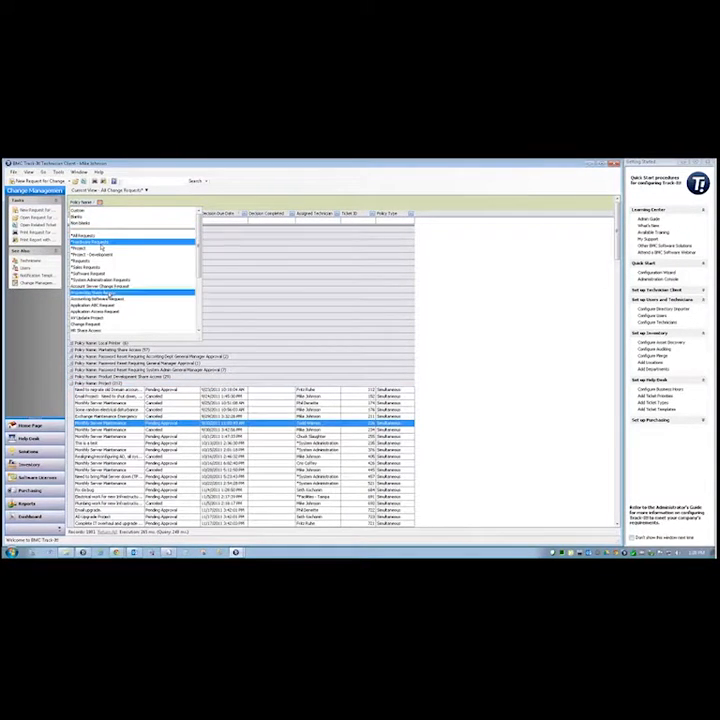
scroll(117, 326, "down", 2)
scroll(117, 326, "down", 3)
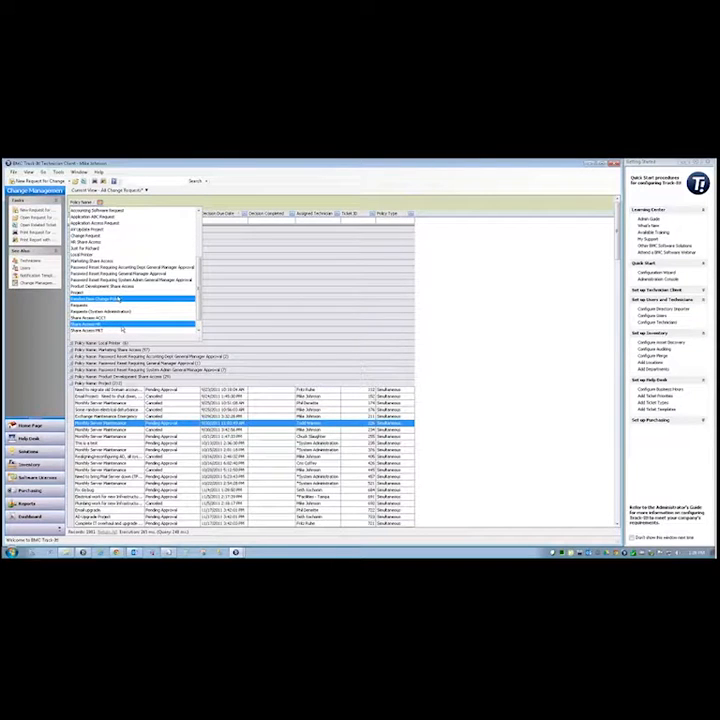
left_click(117, 292)
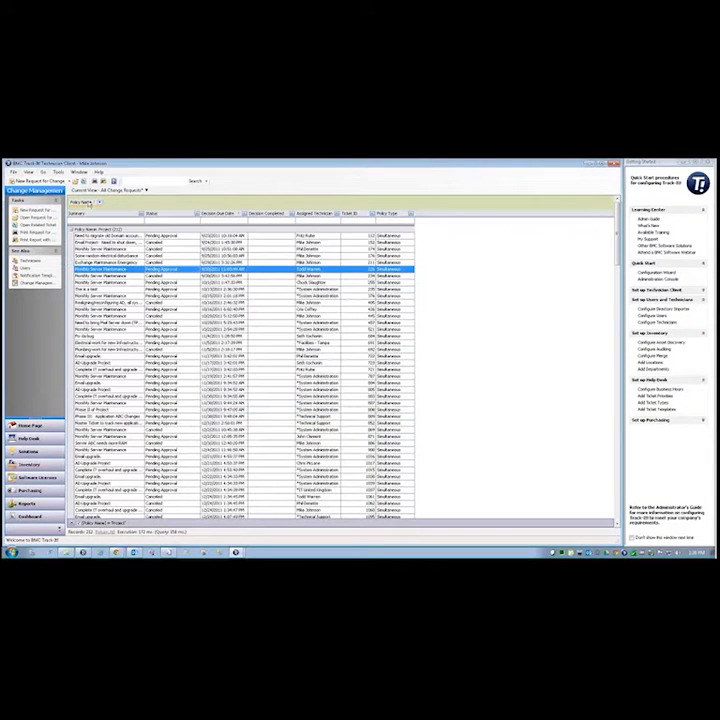
Remove the policy name grouping, group the Project requests by status and expand the Pending Approval group
left_click_drag(426, 216, 426, 218)
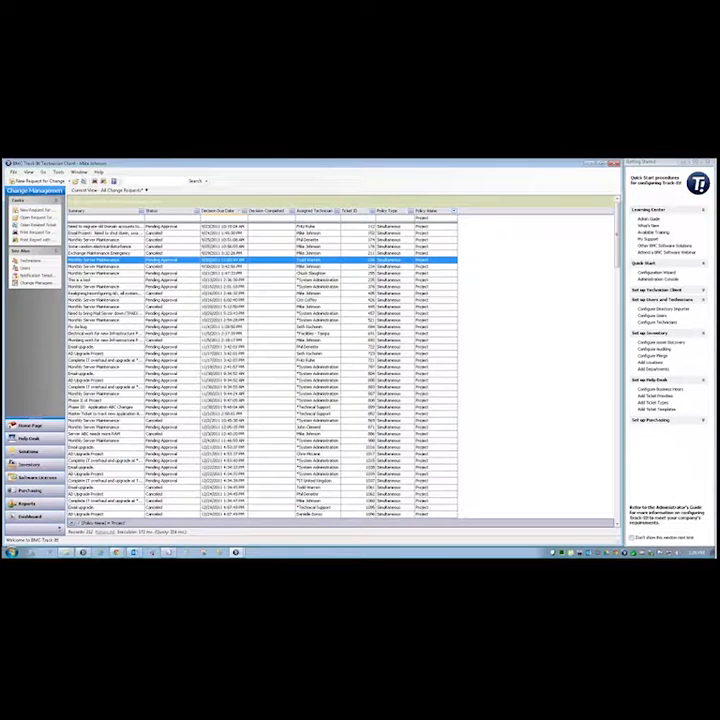
left_click_drag(150, 211, 78, 203)
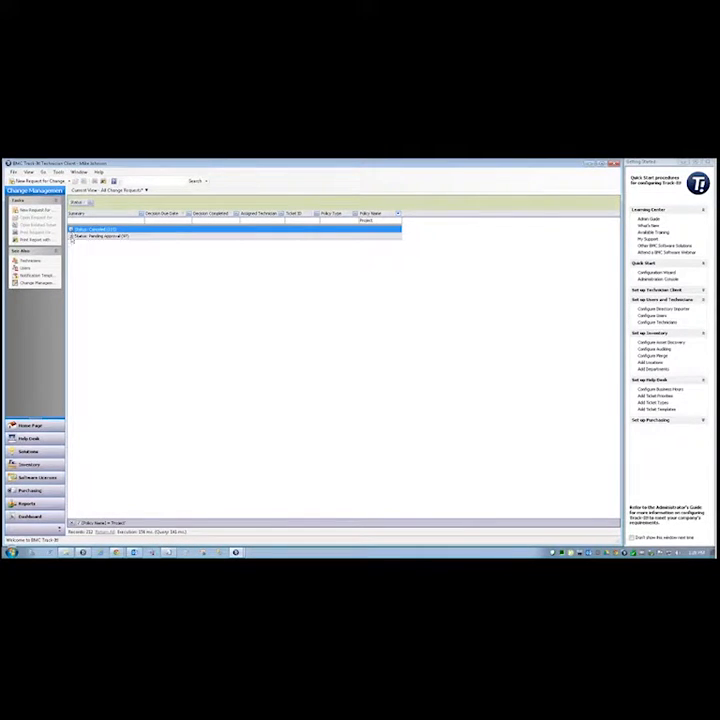
left_click(72, 236)
Look through the Project change requests pending approval and select one of the AD Upgrade Project requests
left_click(208, 316)
scroll(224, 380, "down", 2)
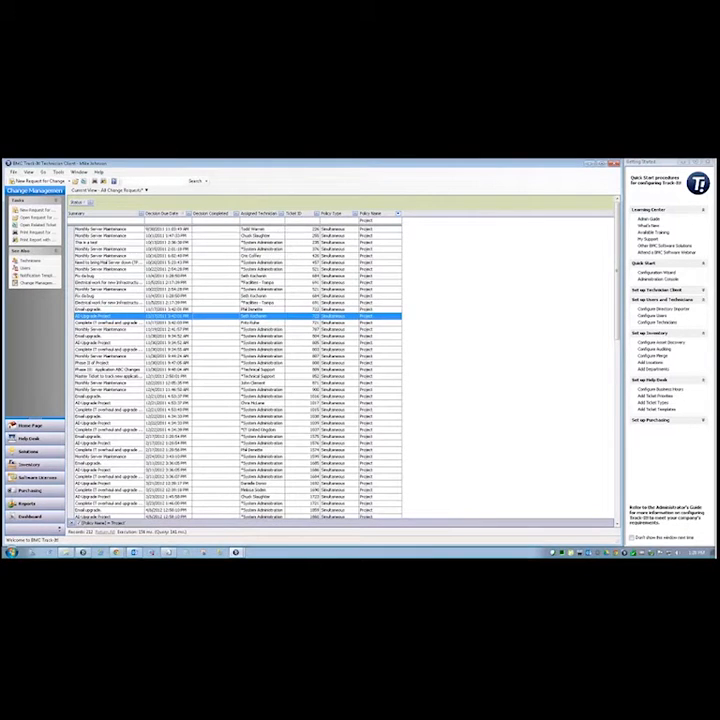
scroll(225, 381, "up", 2)
right_click(183, 343)
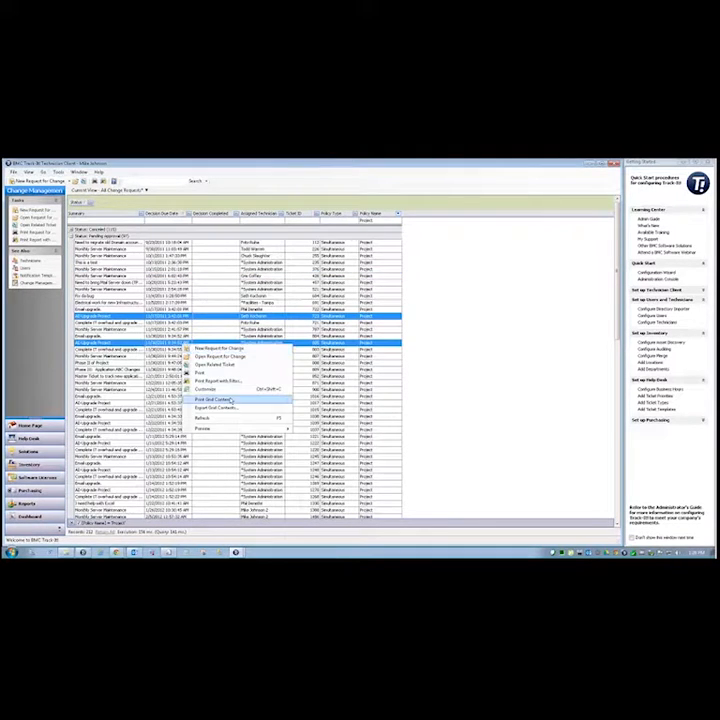
left_click(152, 405)
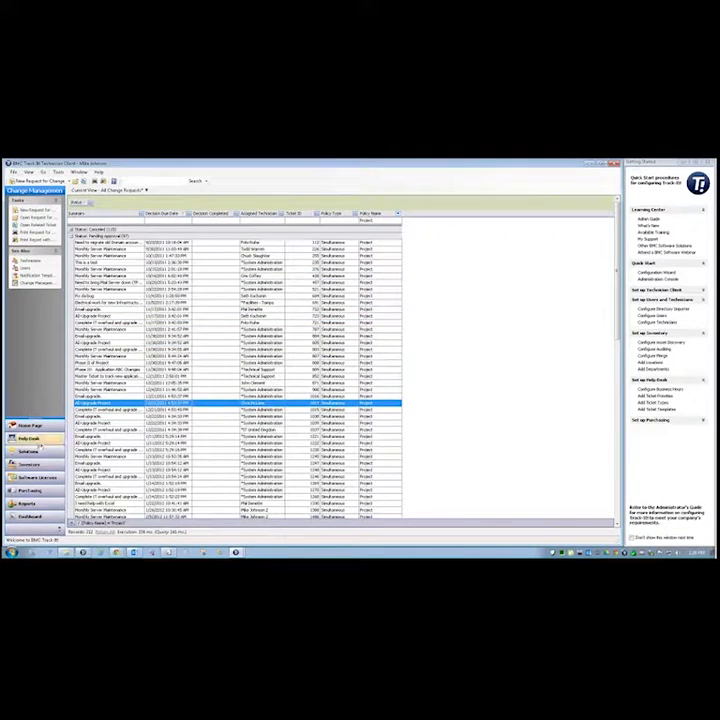
Go to the Help Desk module, open the Accounting new-hire ticket with the next Tuesday start, and list its assignments
left_click(30, 439)
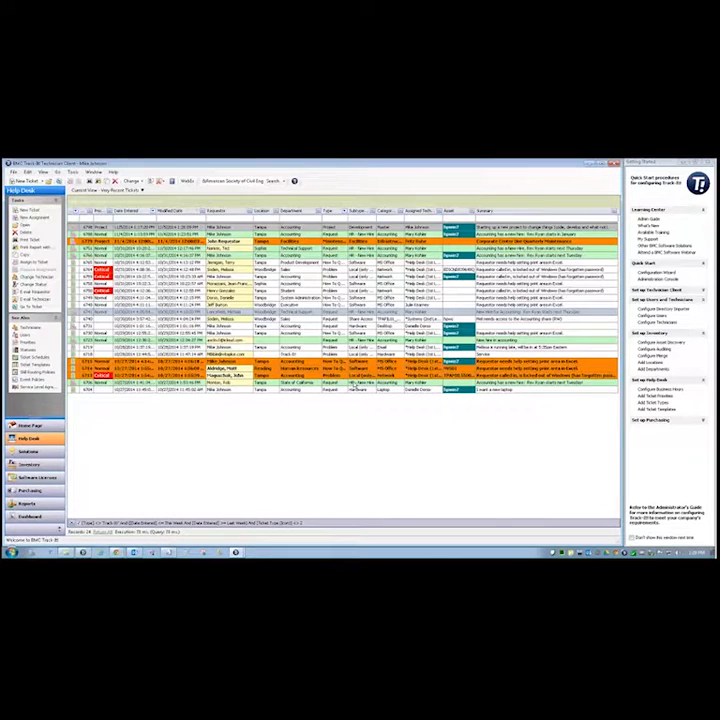
left_click(376, 256)
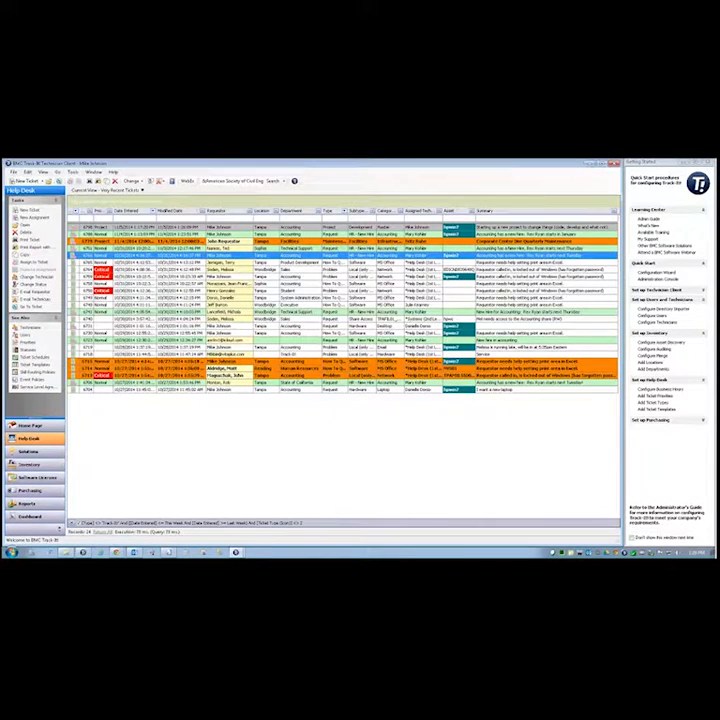
double_click(376, 256)
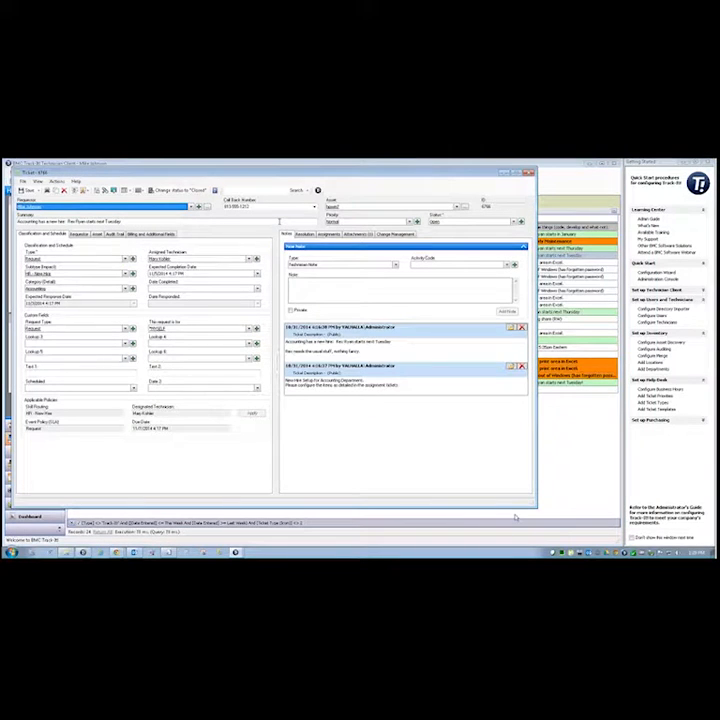
left_click_drag(533, 508, 539, 516)
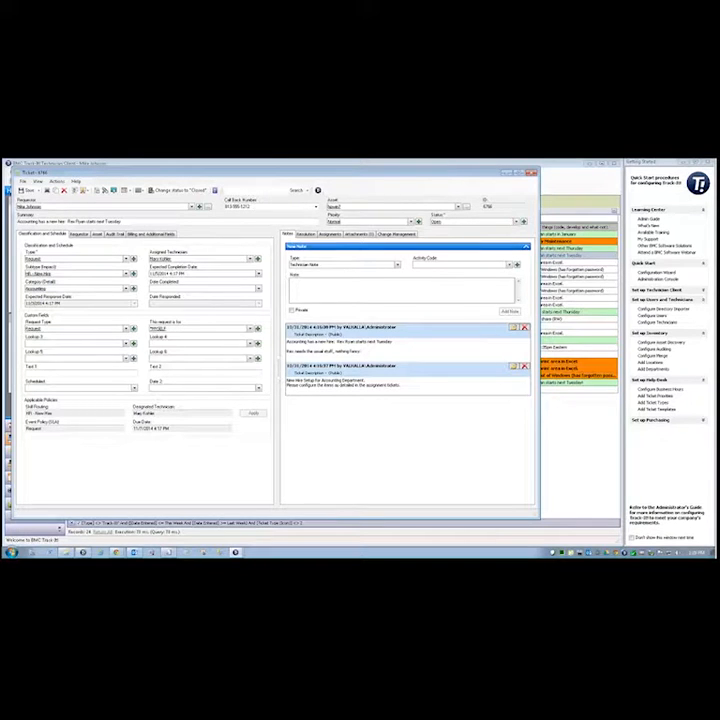
left_click(330, 234)
Preview the ticket's share access, systems setup, hardware purchase and workspace setup assignments one after another
left_click(365, 280)
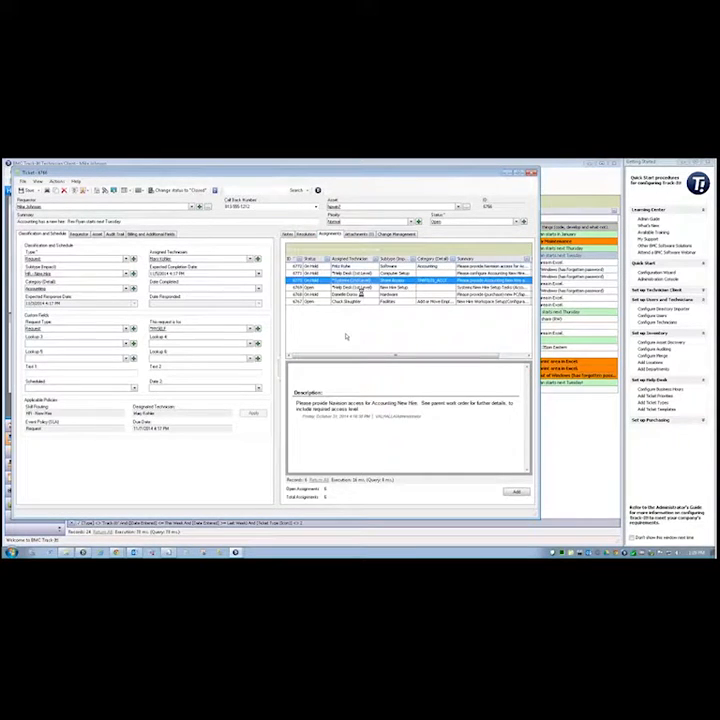
left_click(365, 287)
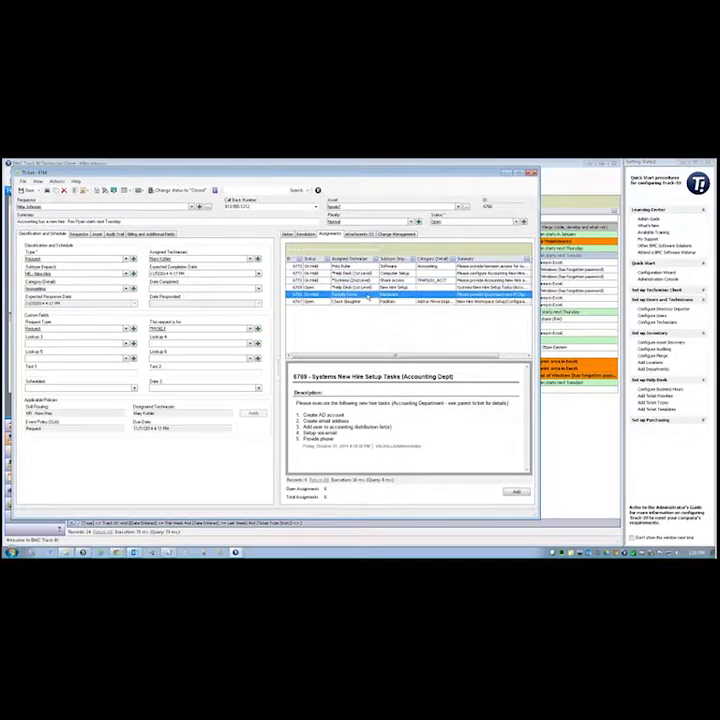
left_click(356, 294)
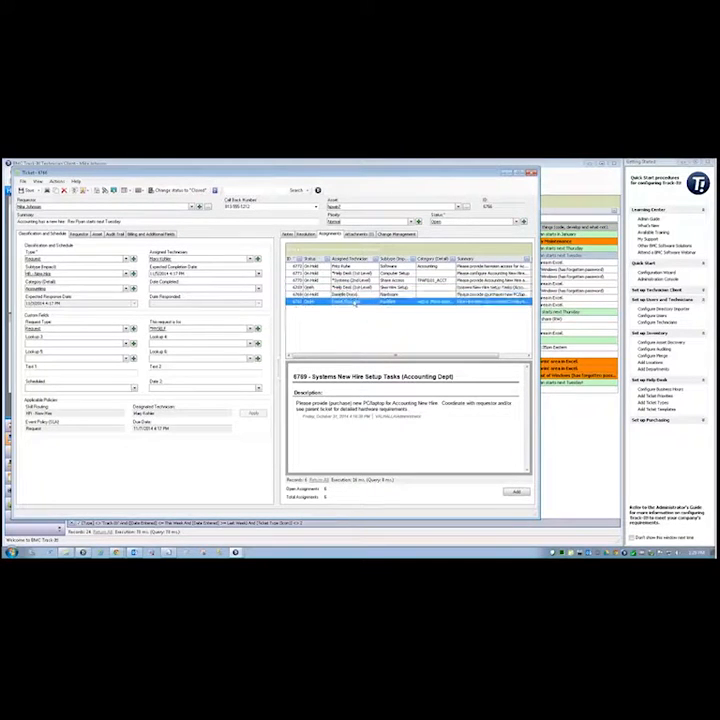
left_click(358, 301)
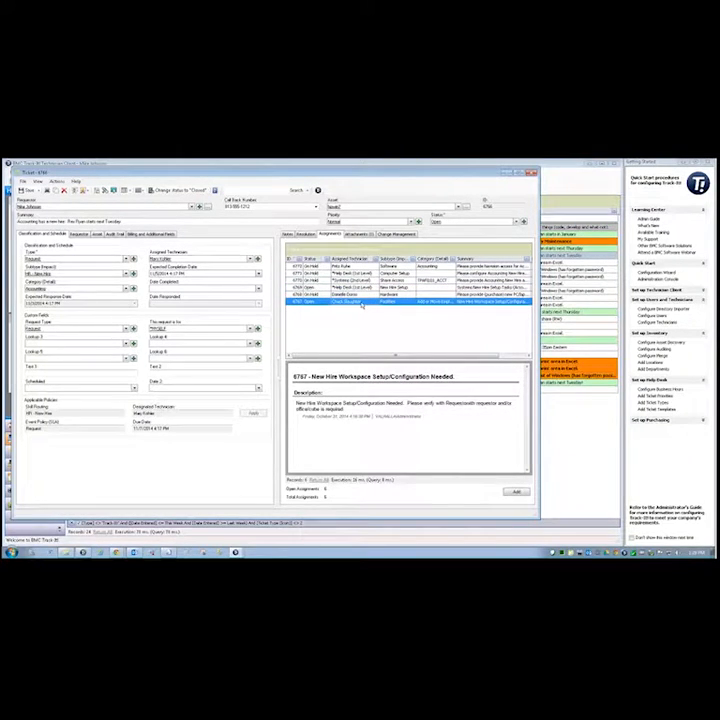
Open the New Hire Workspace Setup assignment, check its category and change management details, and close it
double_click(361, 303)
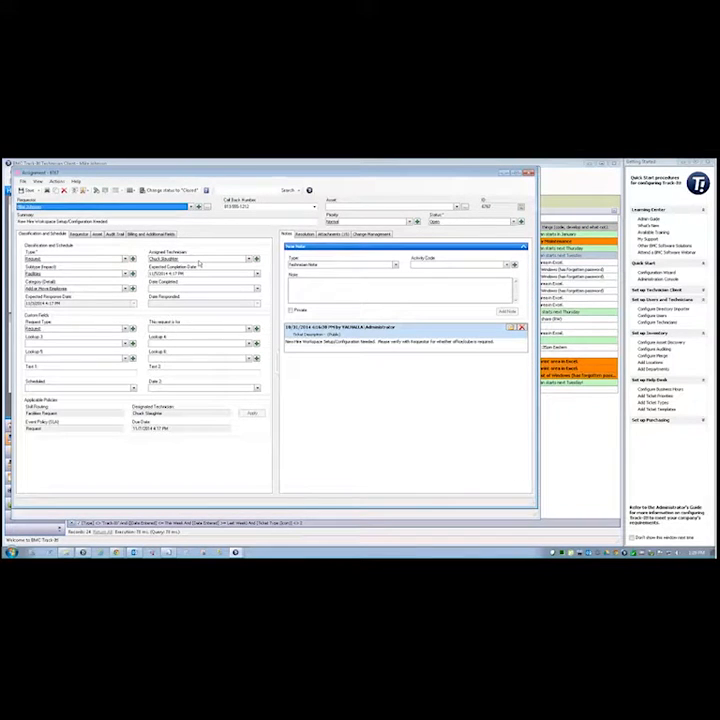
left_click_drag(173, 173, 230, 202)
left_click(134, 317)
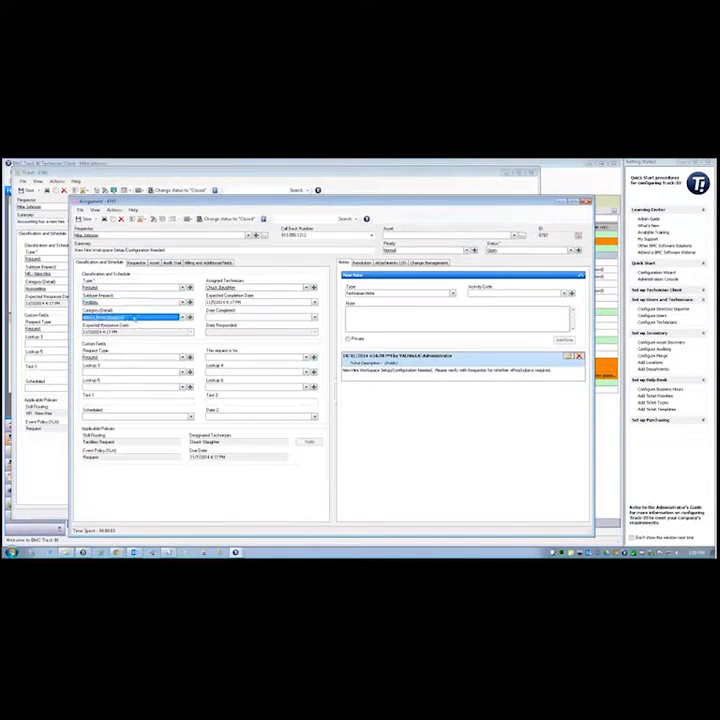
left_click(424, 263)
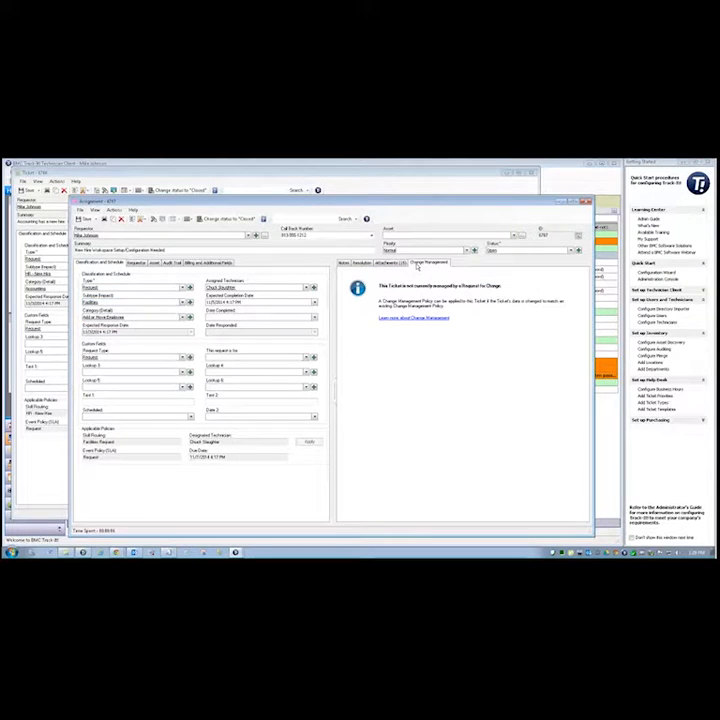
left_click(343, 263)
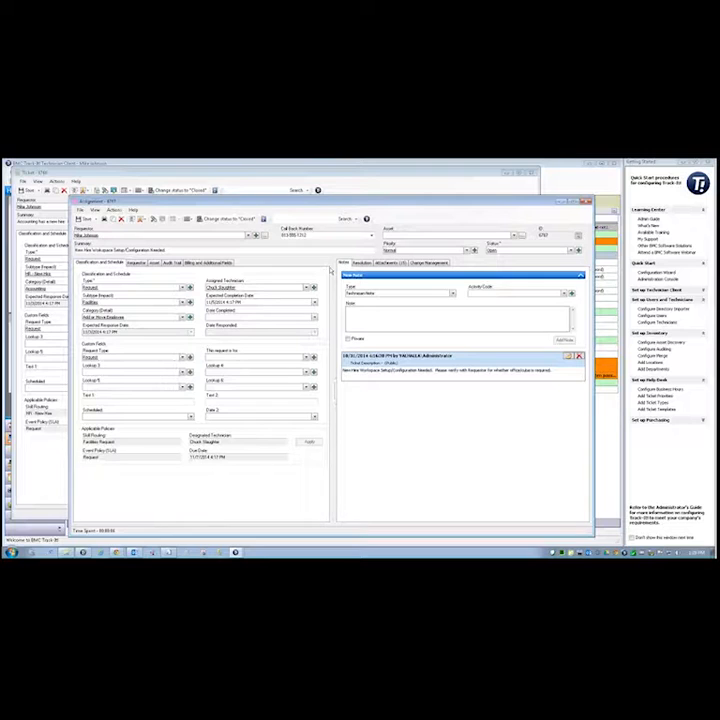
left_click(587, 202)
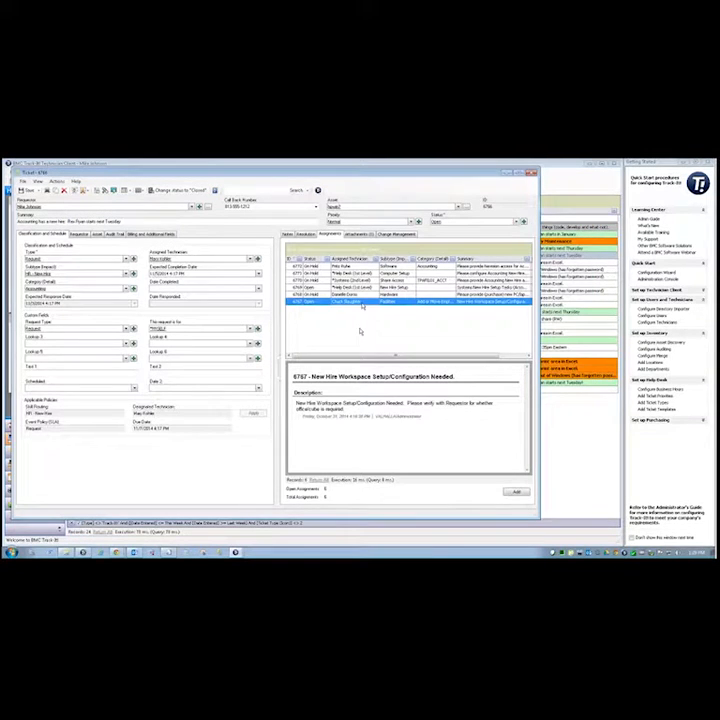
Check the change management details of the PC/laptop purchase and ACCT share access assignments, and close the assignments and ticket
double_click(383, 295)
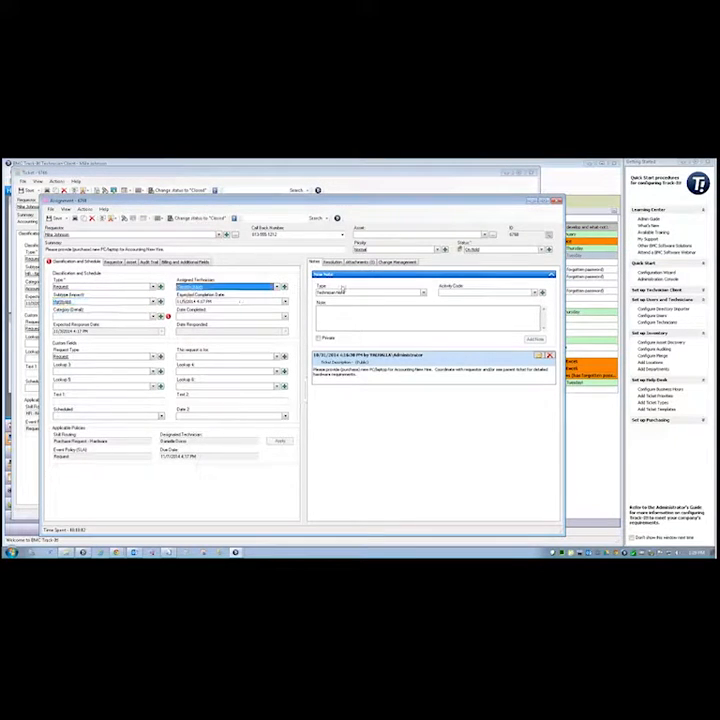
left_click(398, 262)
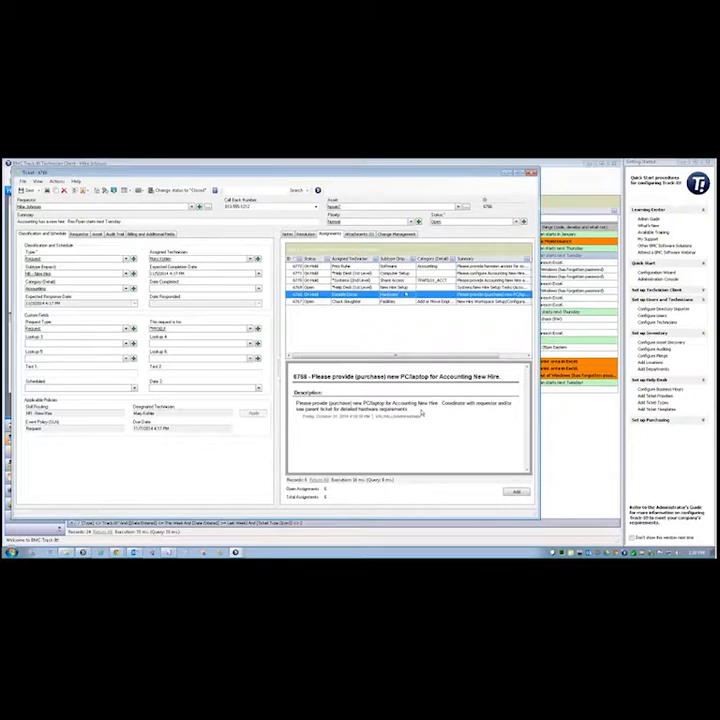
left_click(404, 281)
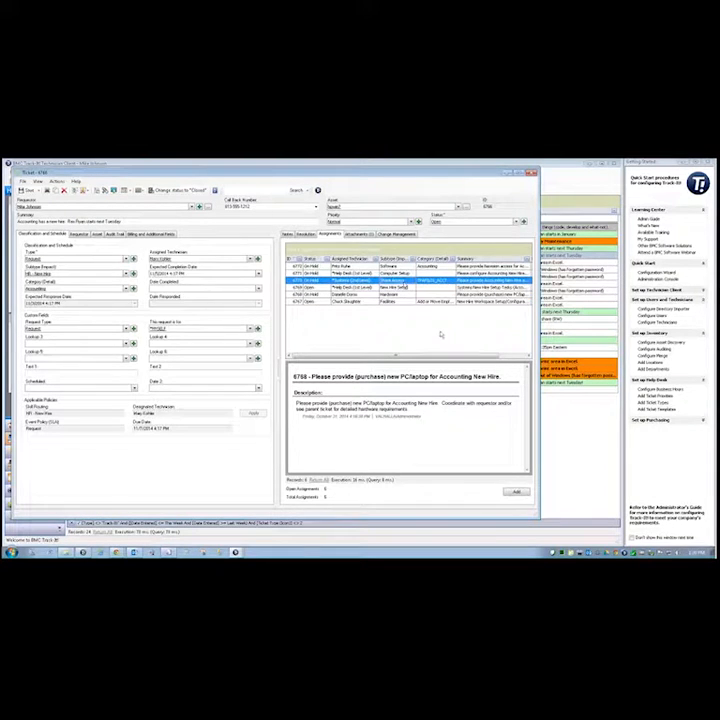
left_click_drag(315, 231, 329, 227)
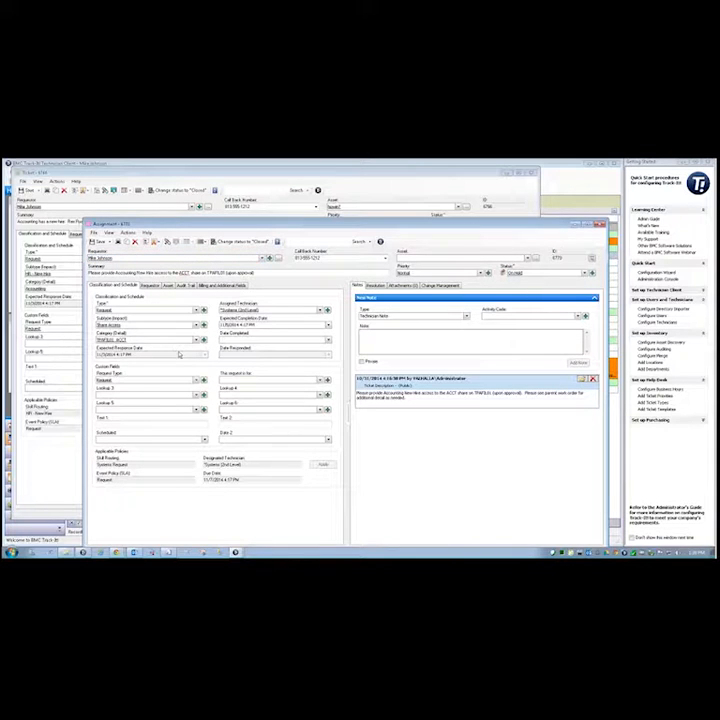
left_click(431, 286)
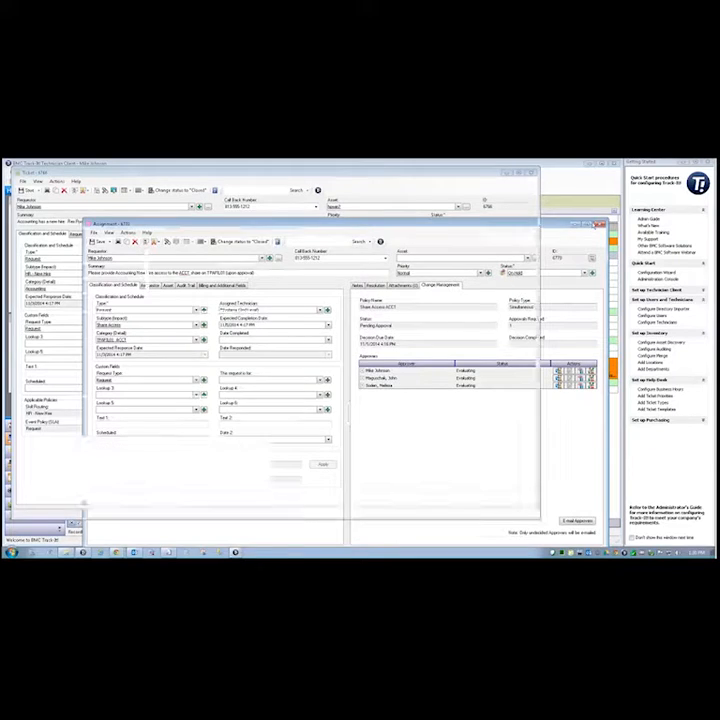
left_click(600, 224)
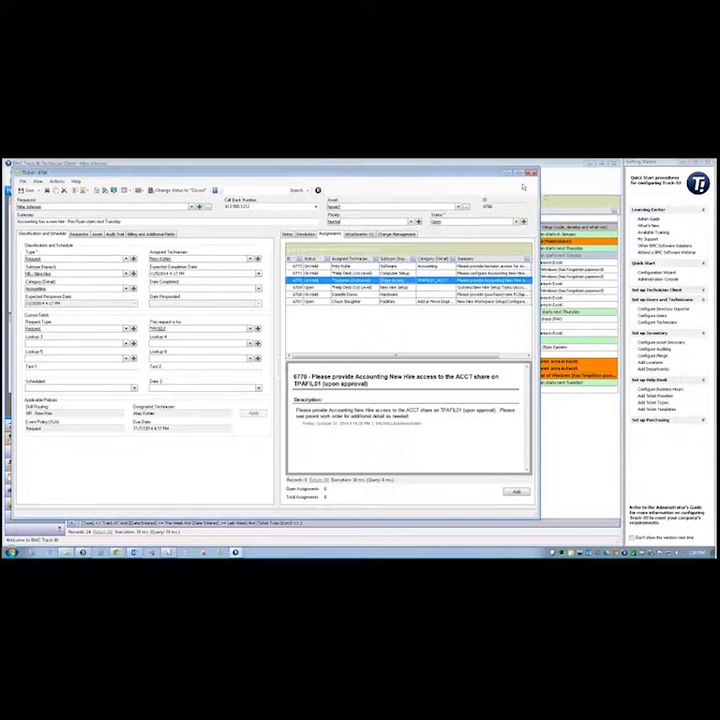
left_click(533, 173)
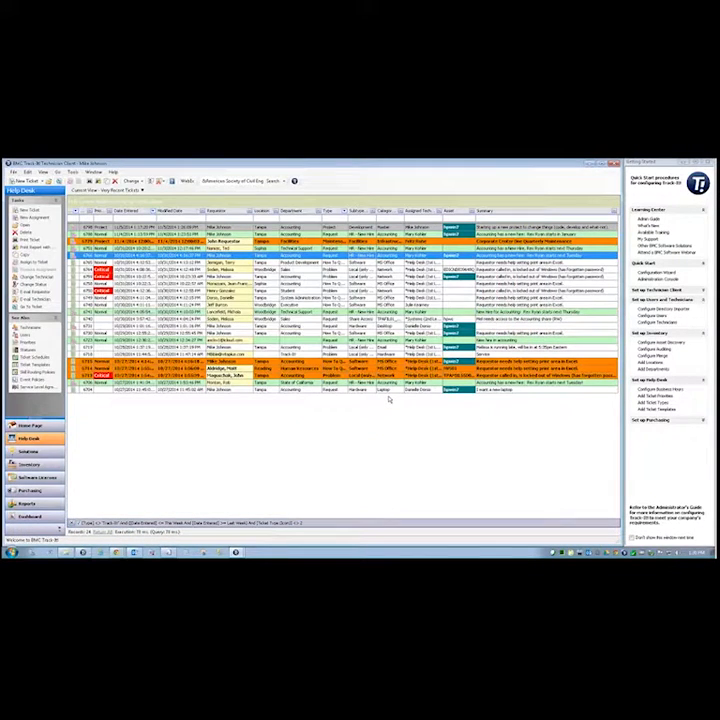
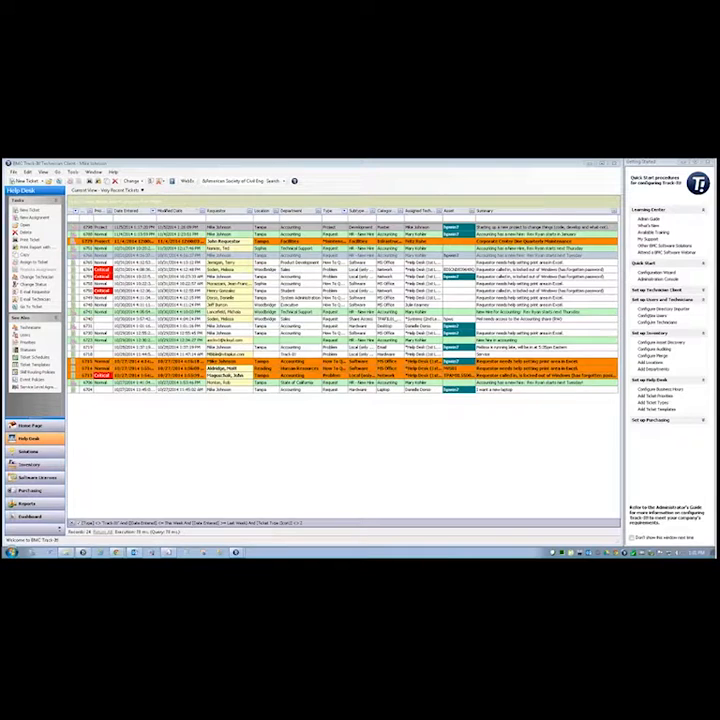
Reopen the Accounting new-hire ticket and examine its assigned technician and category
left_click(344, 258)
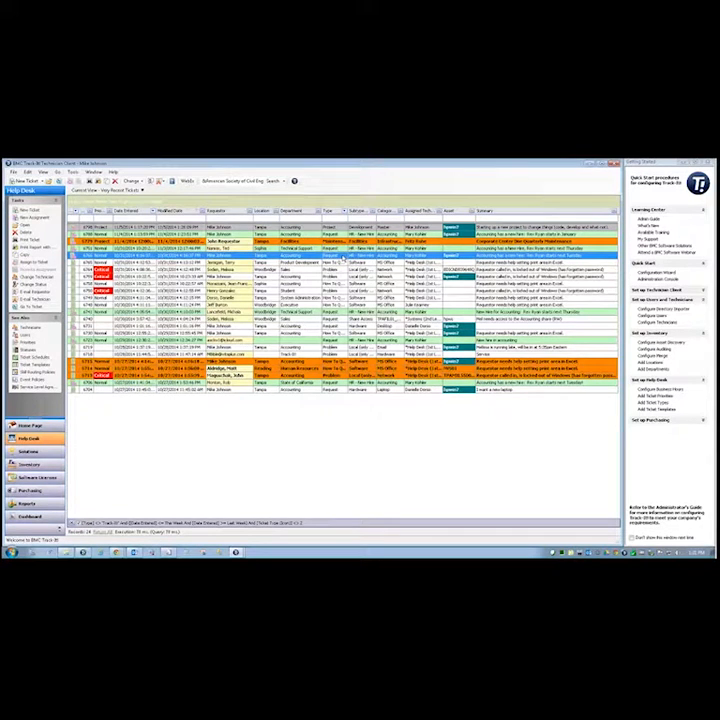
double_click(331, 256)
left_click_drag(331, 255, 274, 190)
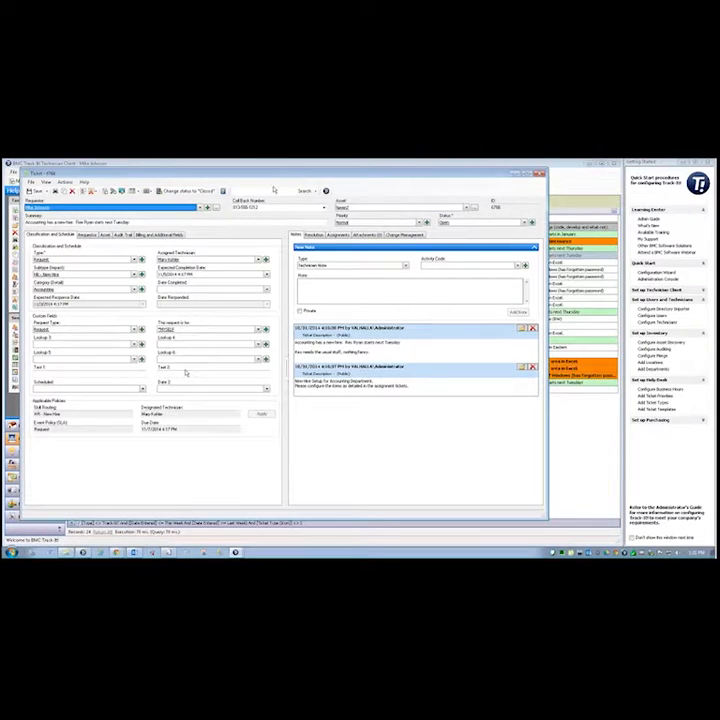
left_click(219, 259)
left_click(219, 259)
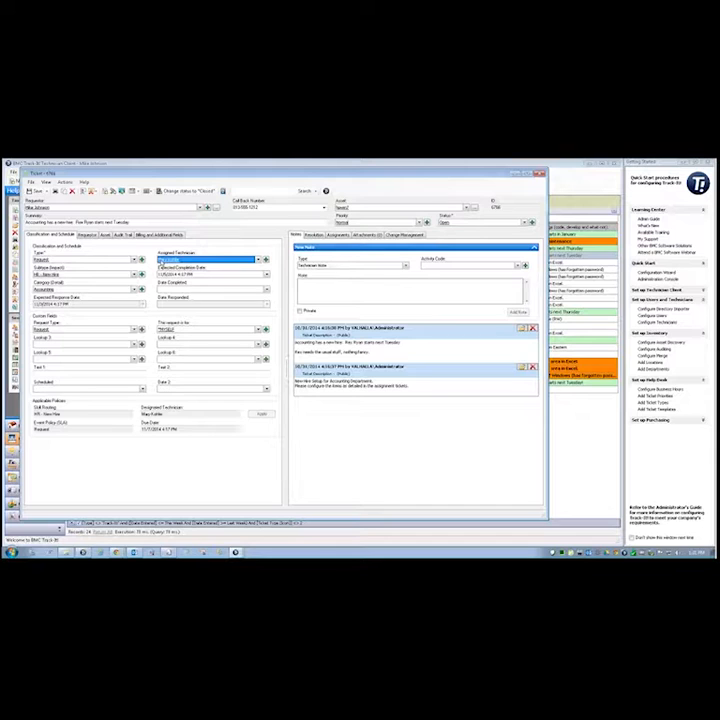
left_click(92, 289)
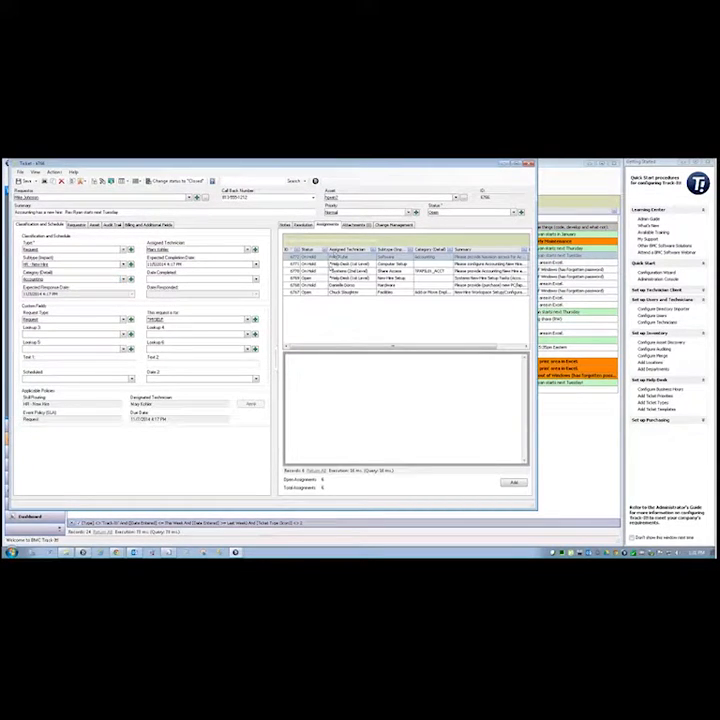
Open the Navision access assignment from the ticket's assignments, check its assigned technician, and close it
left_click(335, 257)
double_click(359, 259)
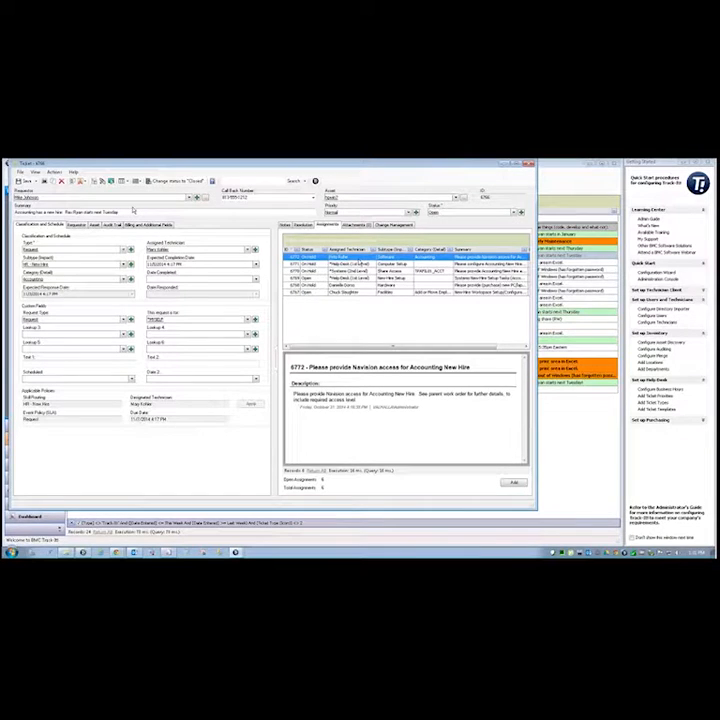
left_click_drag(130, 175, 310, 371)
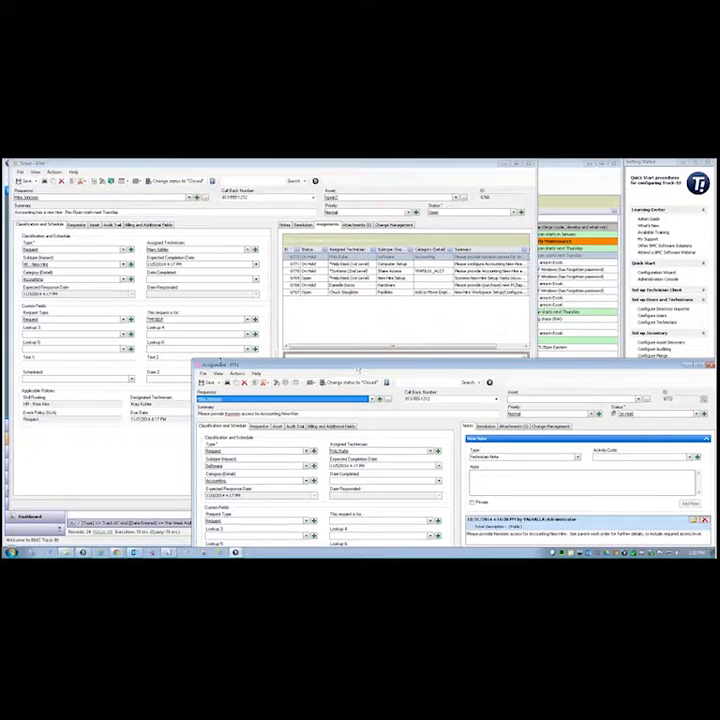
left_click_drag(350, 370, 265, 230)
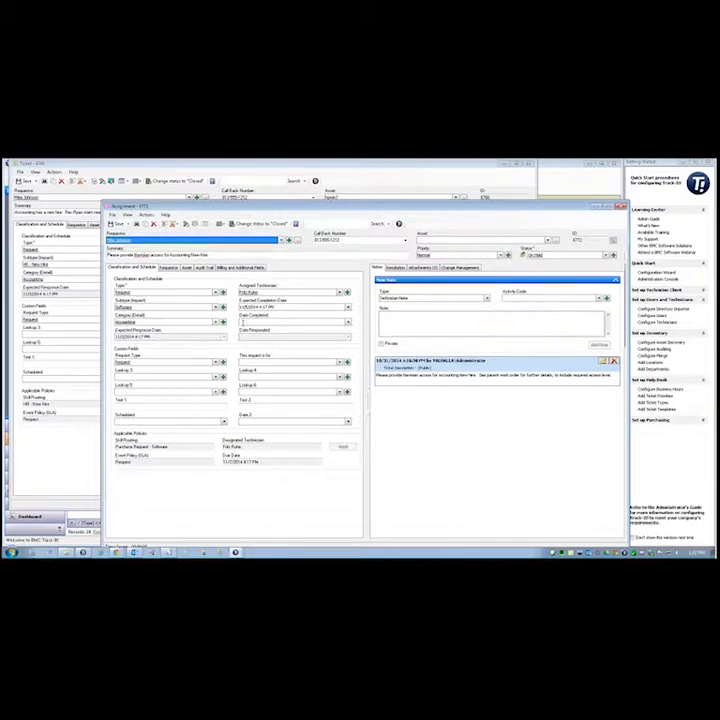
left_click(272, 292)
left_click(621, 206)
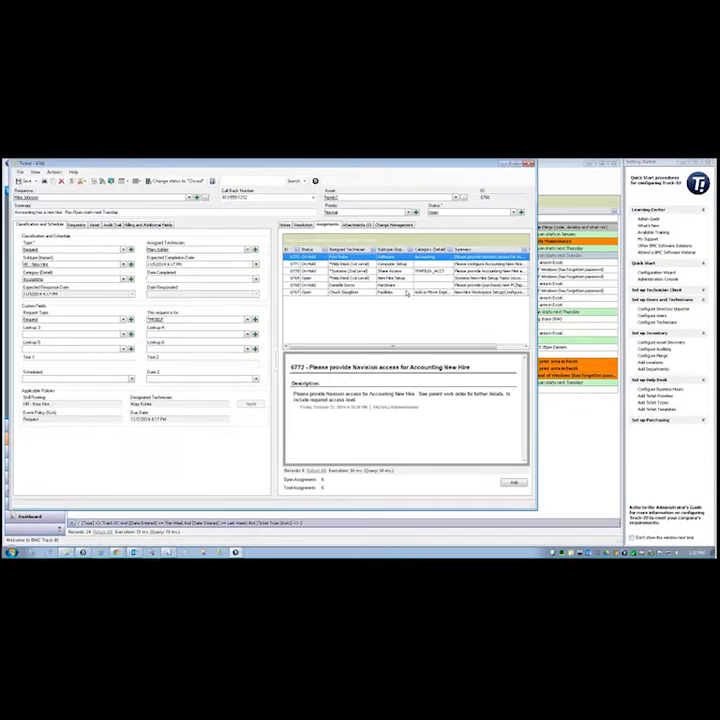
Preview the share access and PC configuration assignments, and open the Systems New Hire Setup Tasks assignment
left_click(370, 270)
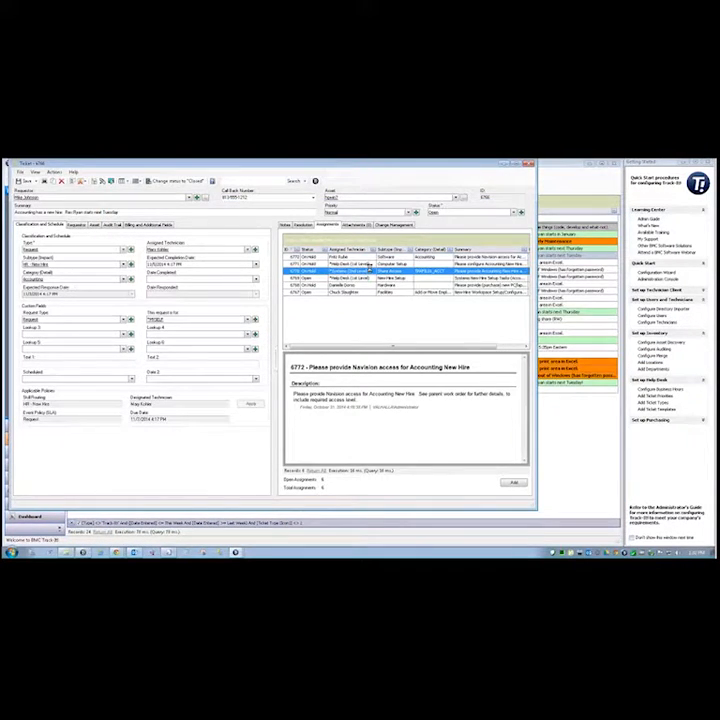
left_click(370, 263)
left_click(383, 278)
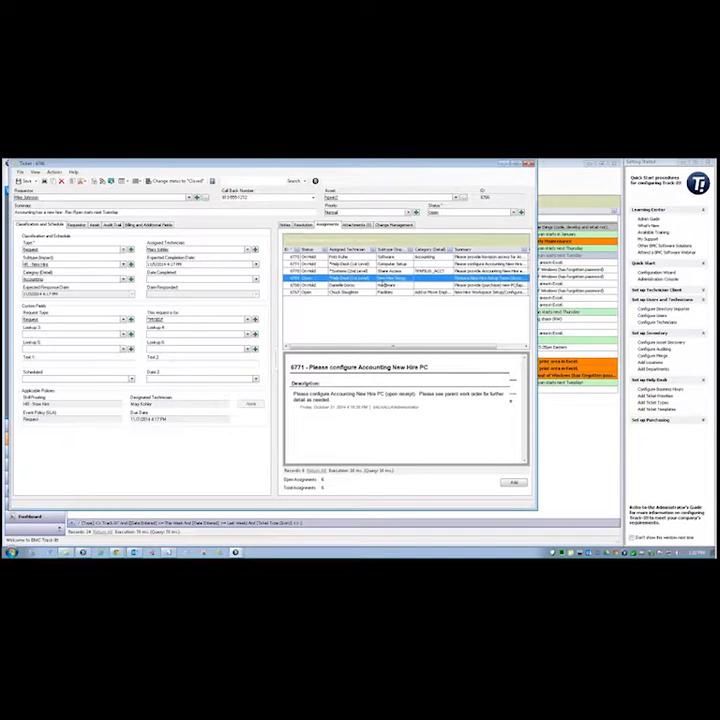
double_click(383, 279)
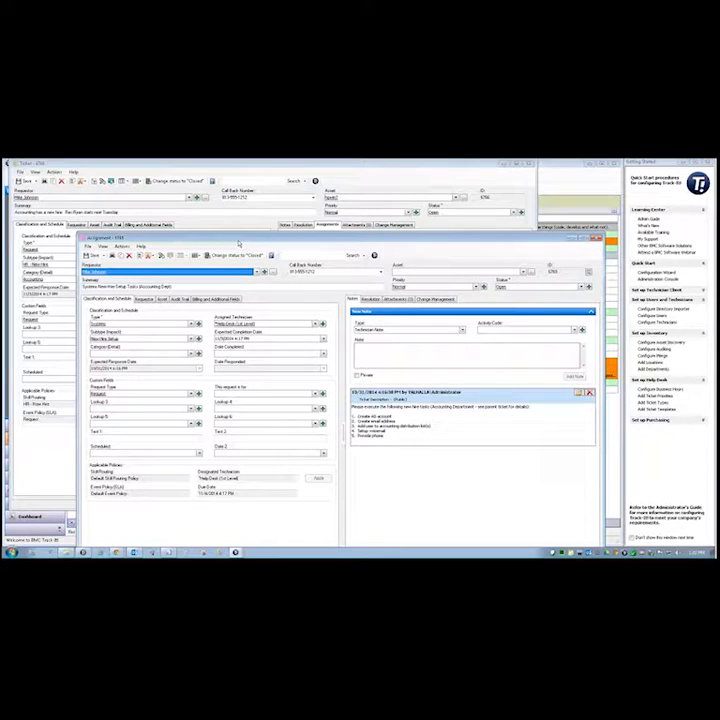
Check the type, subtype and assigned technician of the Systems New Hire Setup Tasks assignment, and close the assignment
left_click(128, 340)
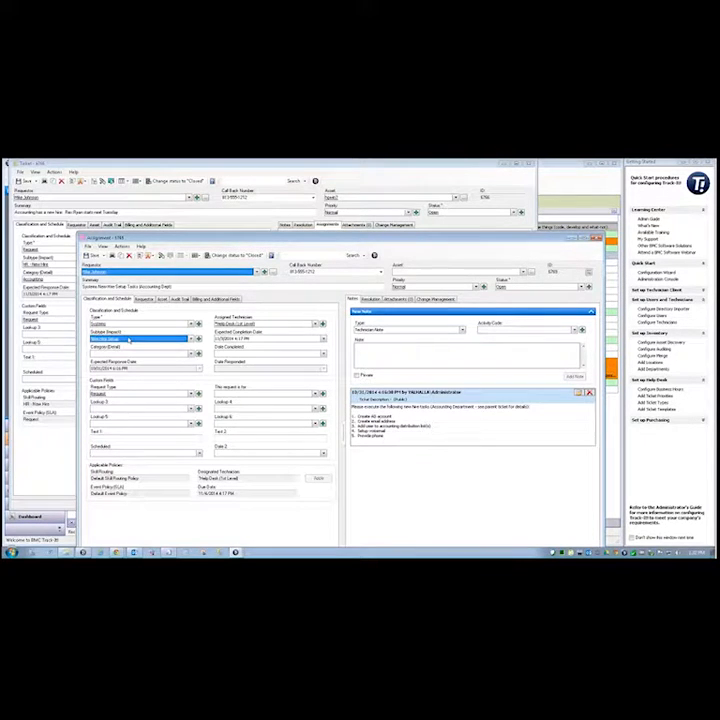
left_click(128, 325)
left_click(115, 339)
left_click(267, 325)
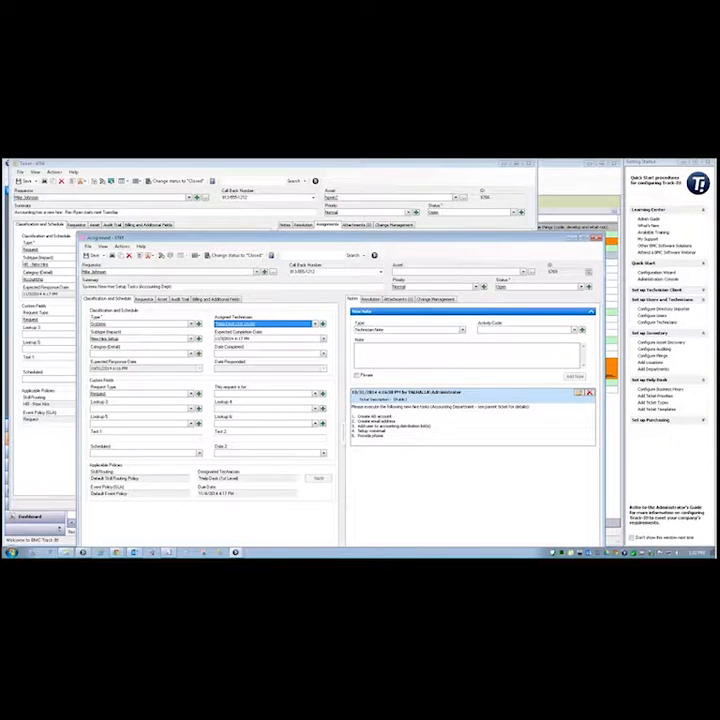
left_click_drag(497, 241, 455, 241)
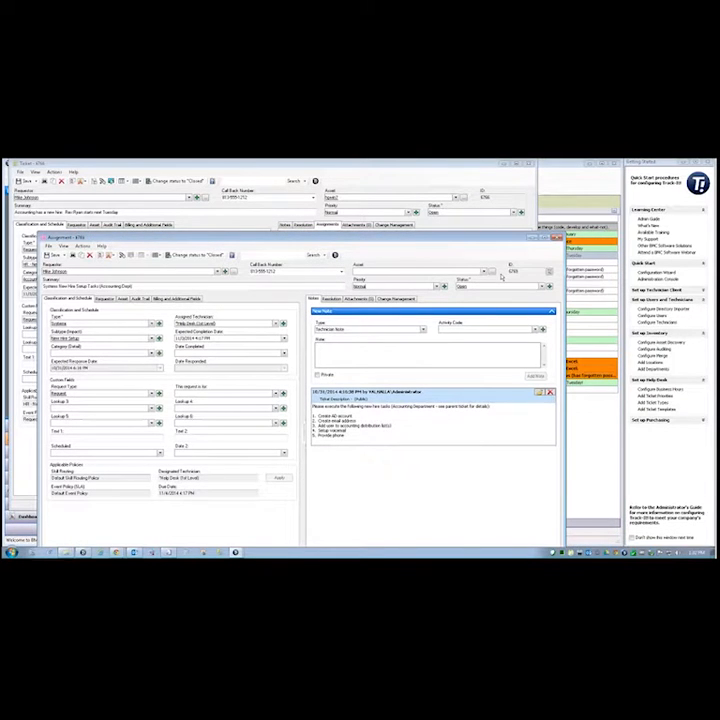
left_click(559, 238)
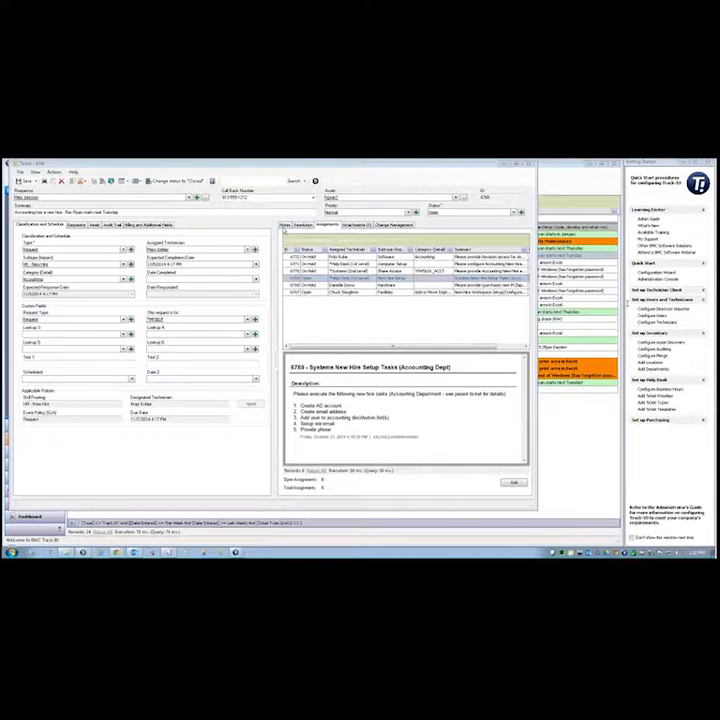
Show the ticket's notes and try assigning the ticket to the group technicians *Facilities - France and *Help Desk (1st Level)
left_click(285, 225)
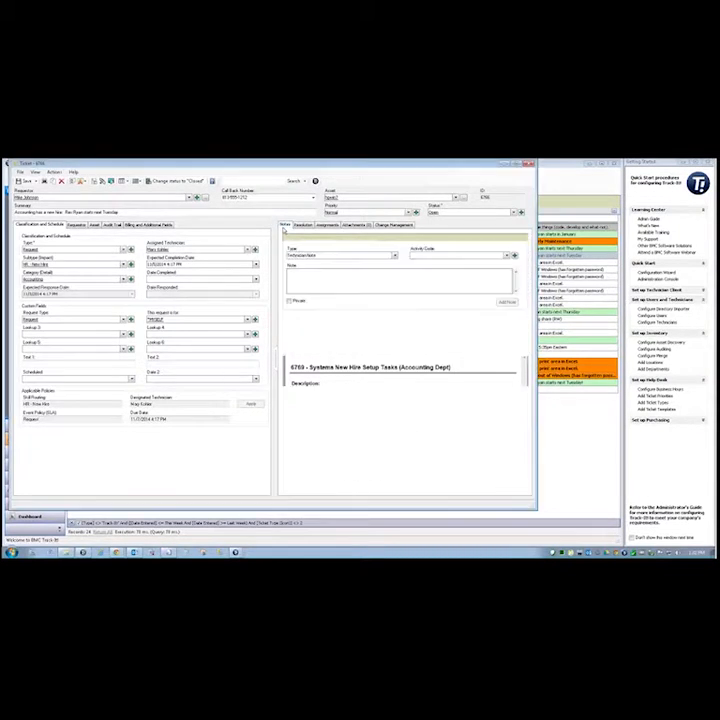
left_click(301, 277)
left_click(244, 250)
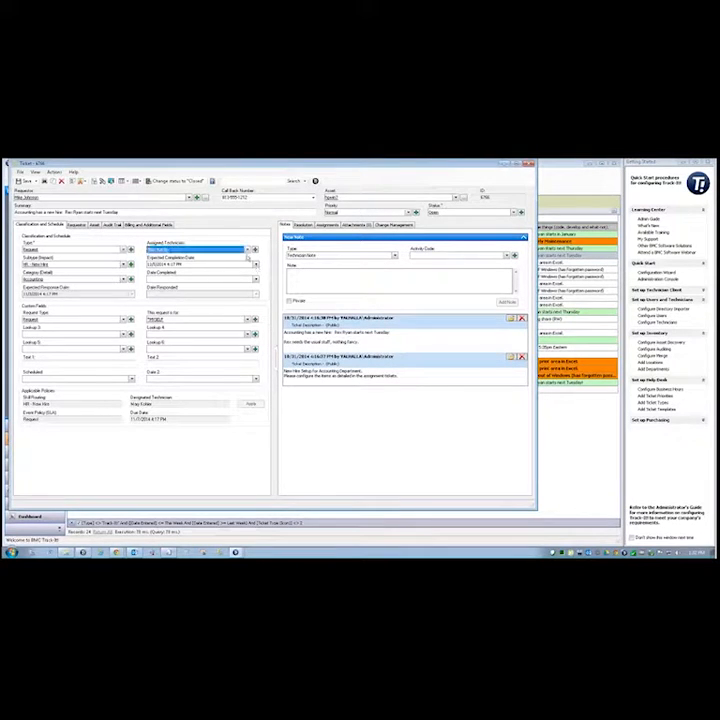
left_click(249, 251)
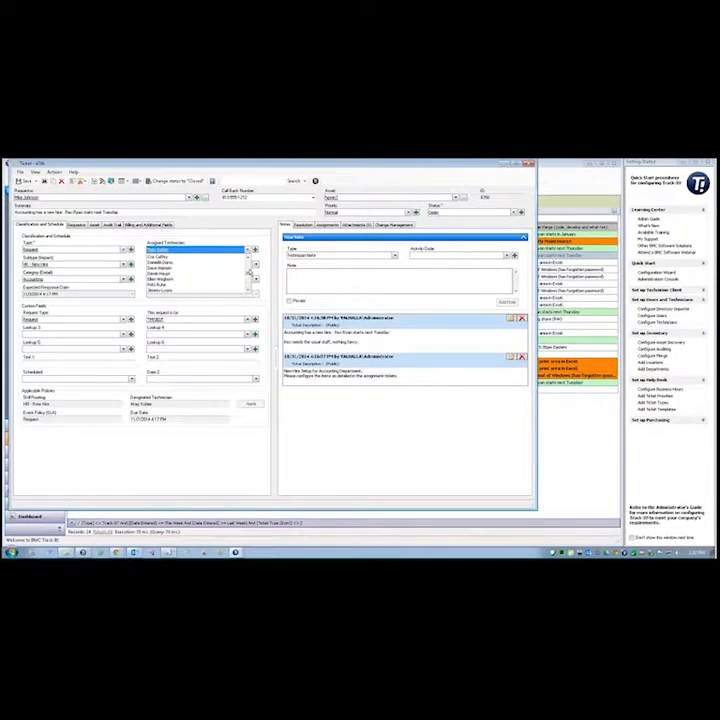
scroll(249, 270, "up", 2)
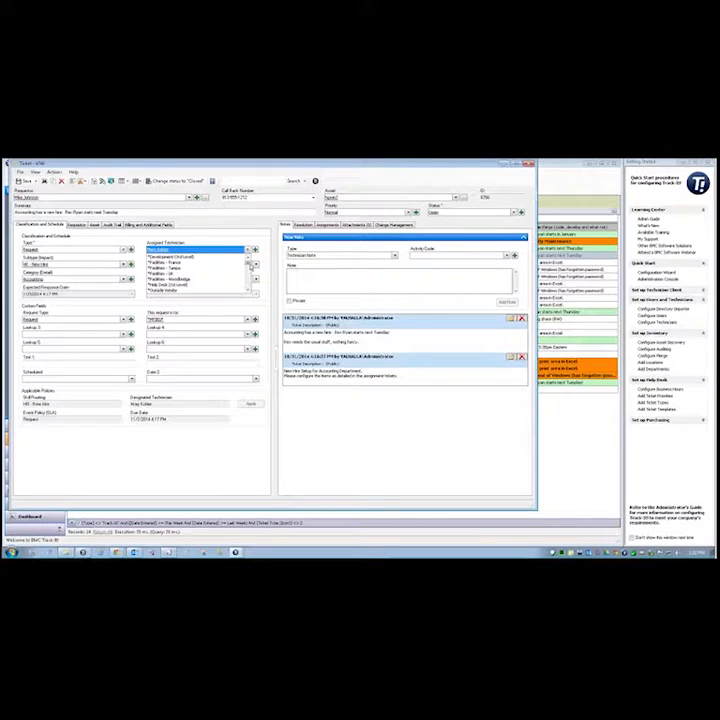
left_click(200, 264)
left_click(248, 252)
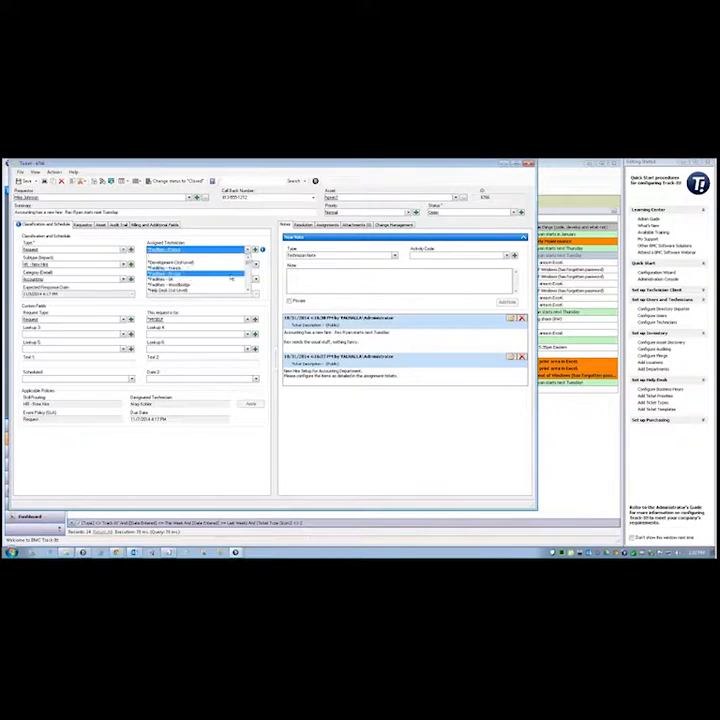
left_click(225, 290)
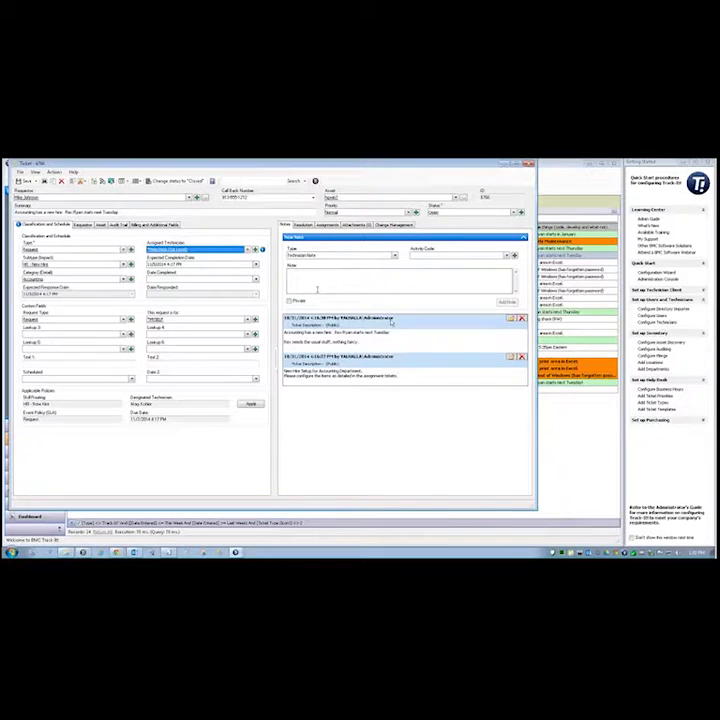
Close the Accounting new-hire ticket without saving the changes
left_click(317, 290)
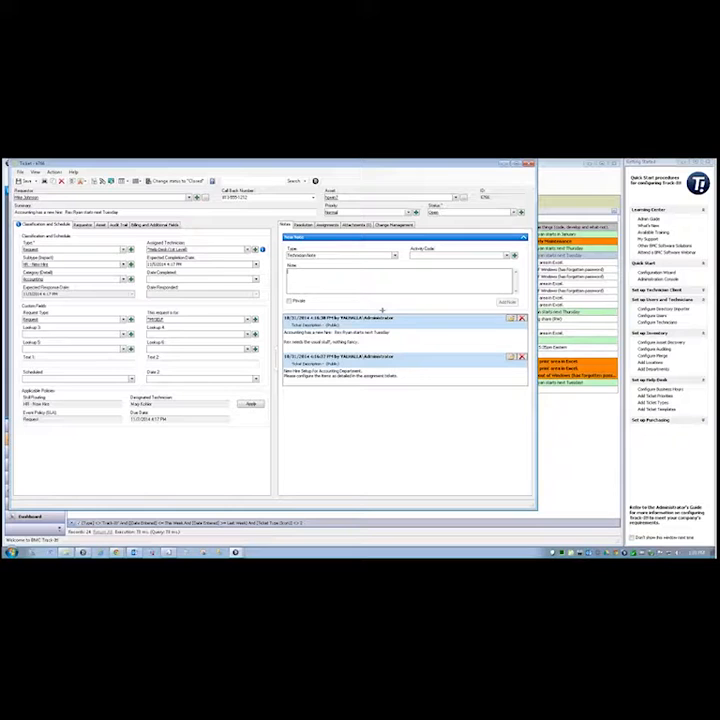
left_click(529, 164)
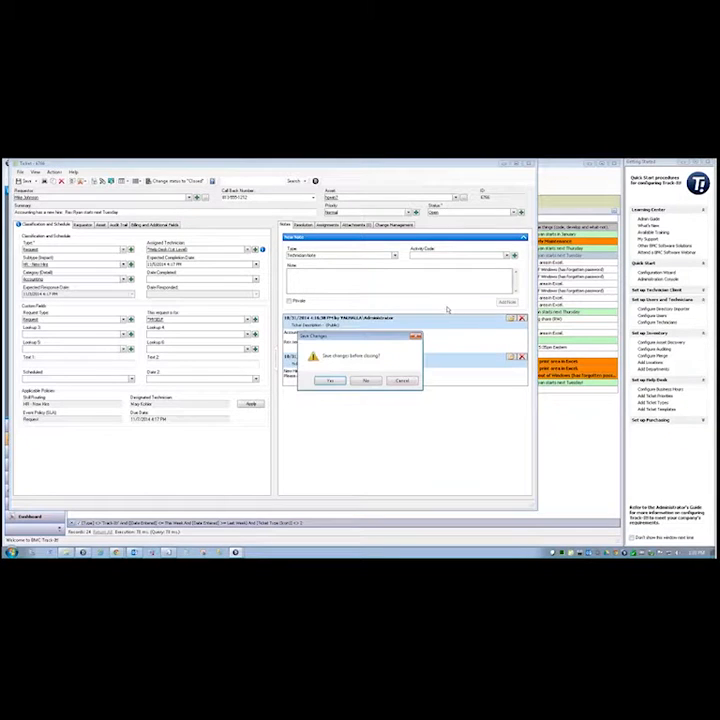
left_click(368, 383)
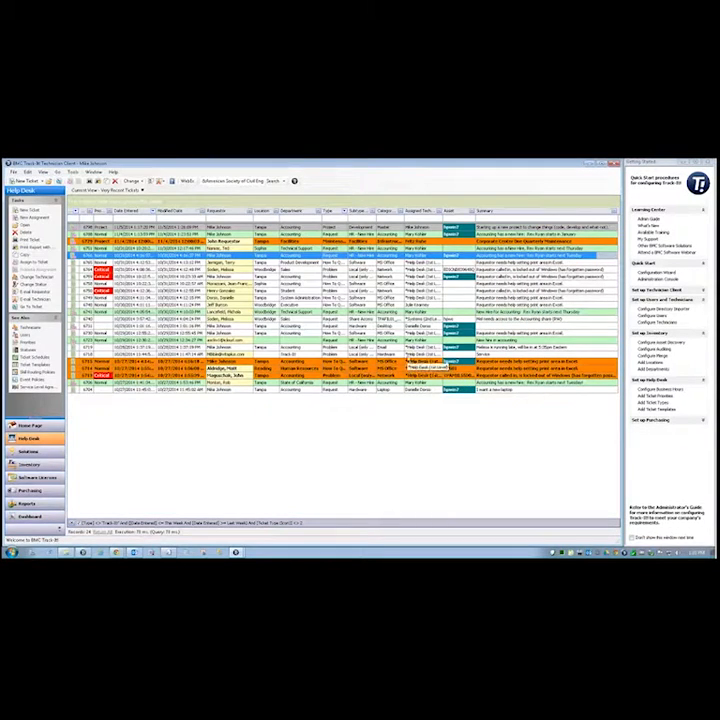